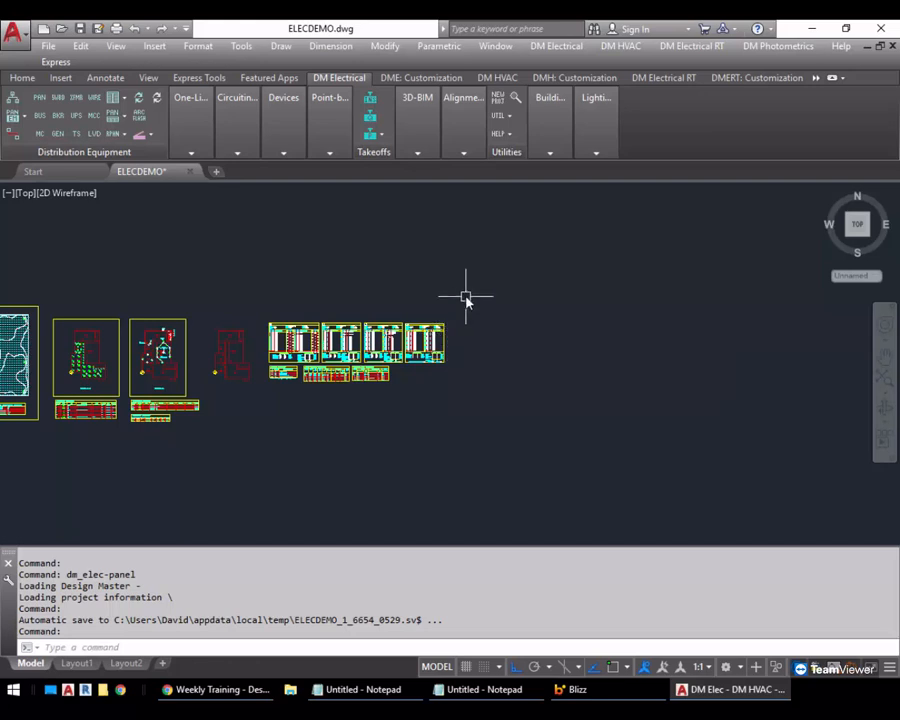
Create a new panel with the callout A in the General group
left_click(43, 101)
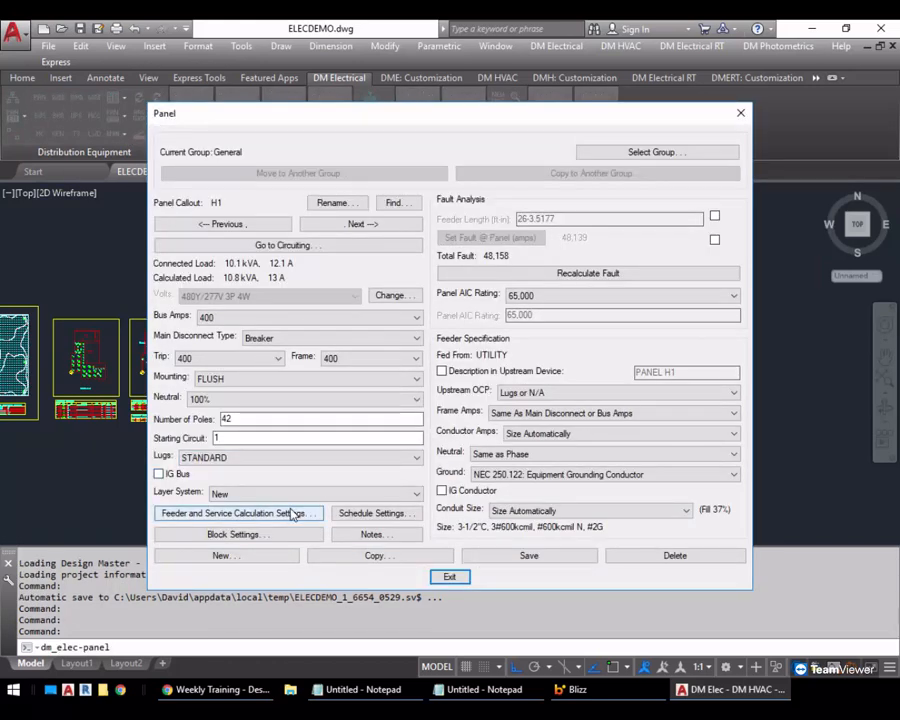
left_click(257, 560)
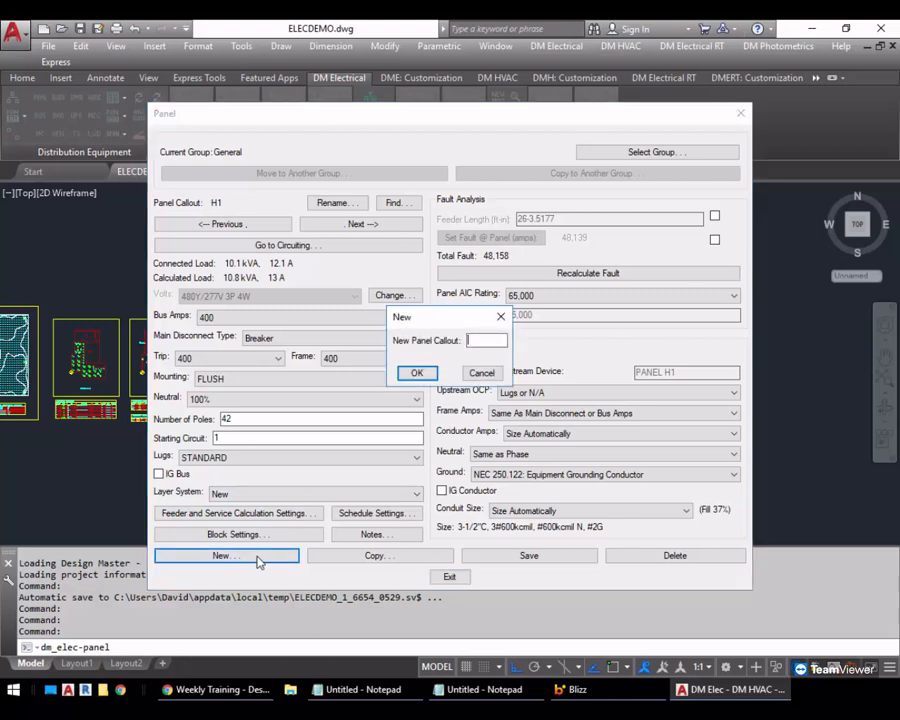
type("A")
key("Return")
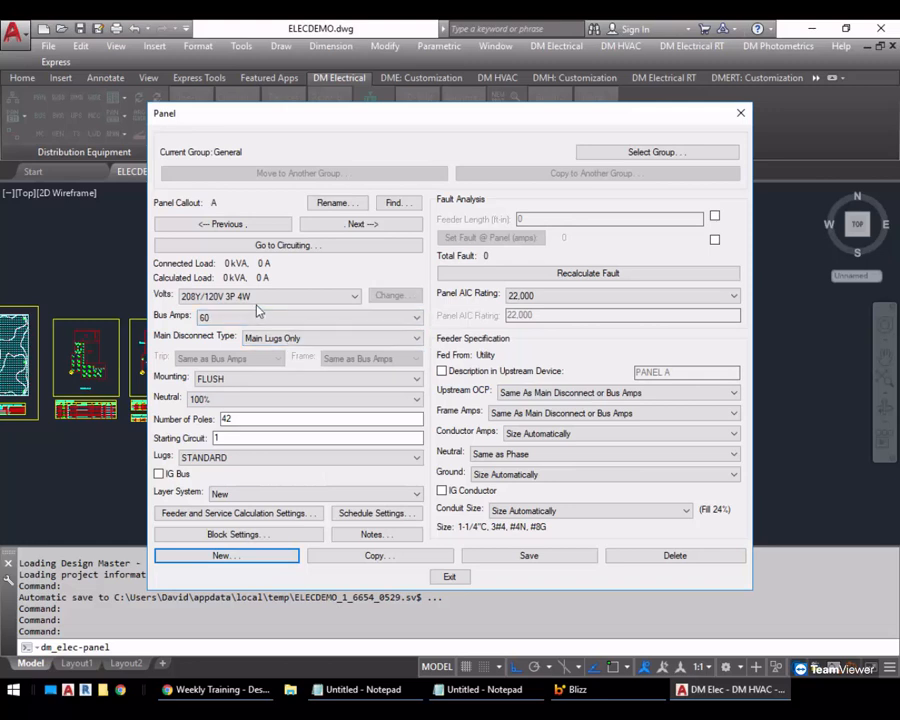
From panel A's feeder and service calculation settings, set the default load calculation method to Multifamily Dwelling (If single unit, use Section IV)
left_click(255, 514)
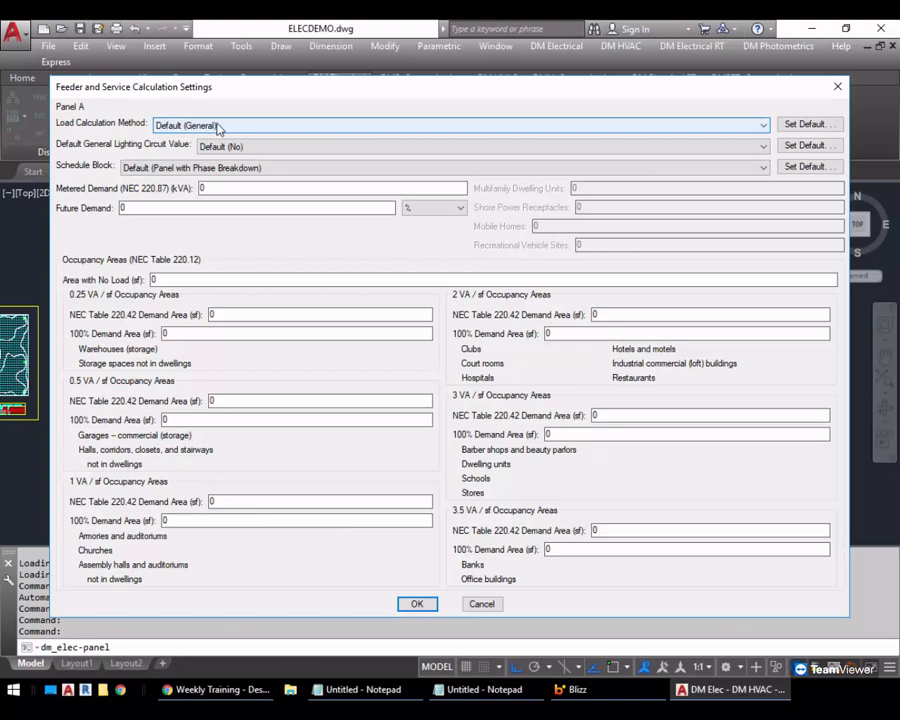
left_click(250, 128)
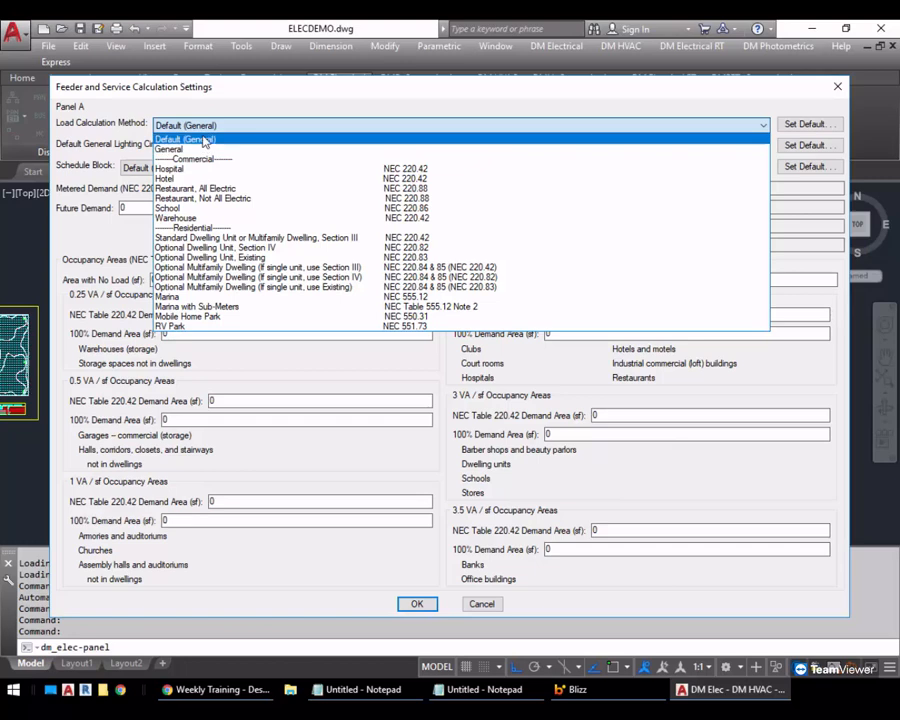
left_click(190, 139)
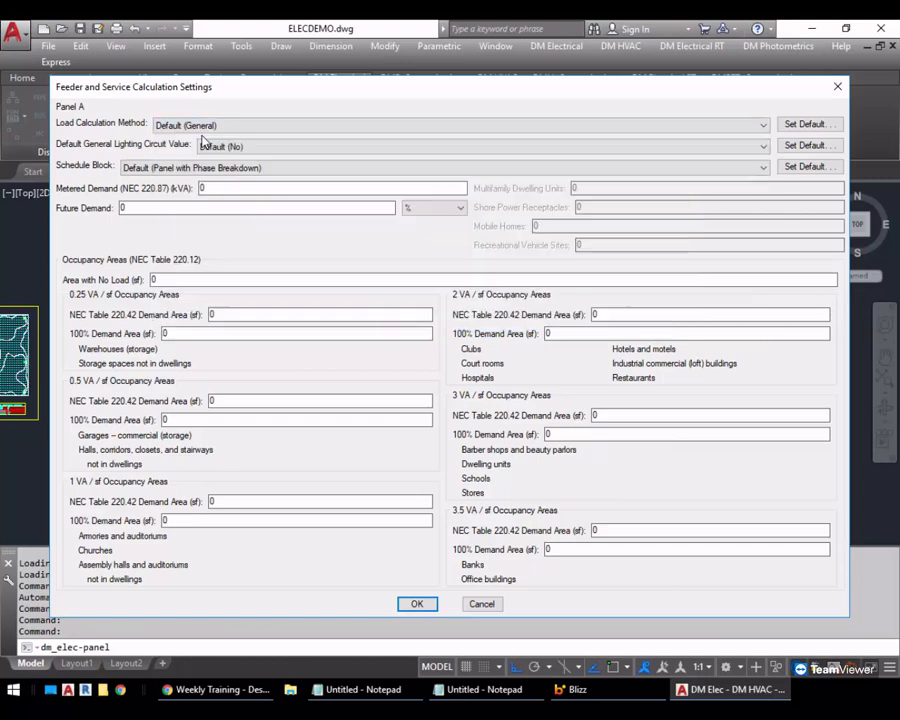
left_click(812, 124)
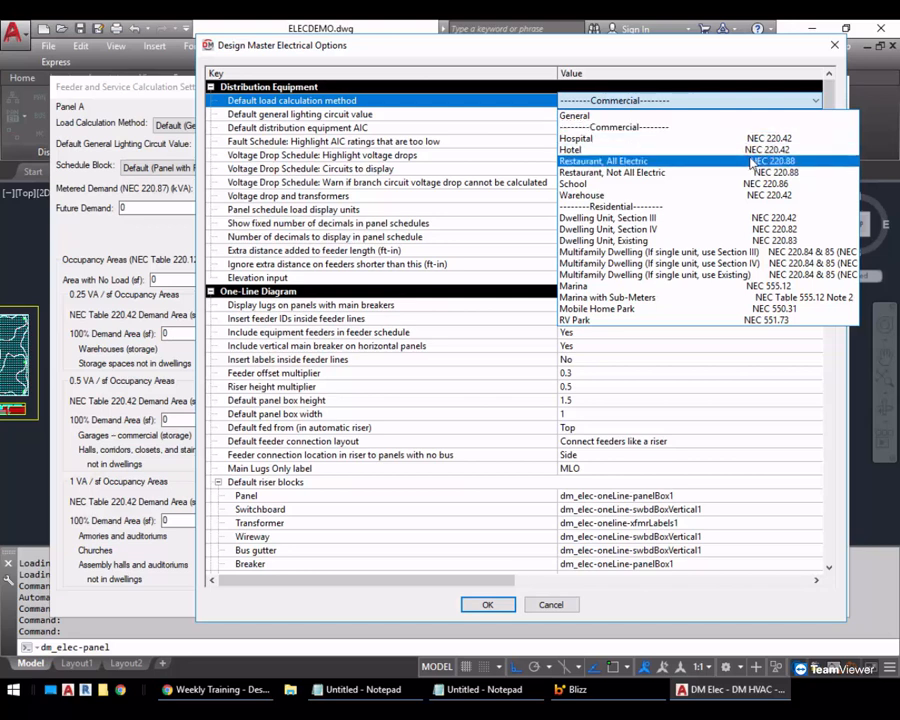
left_click(660, 265)
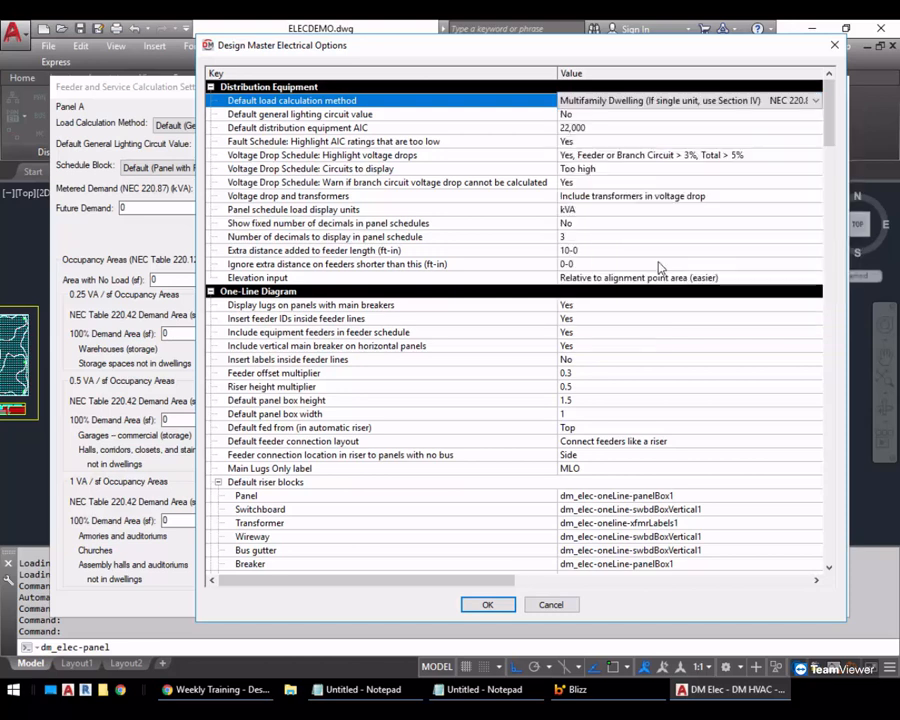
left_click(486, 603)
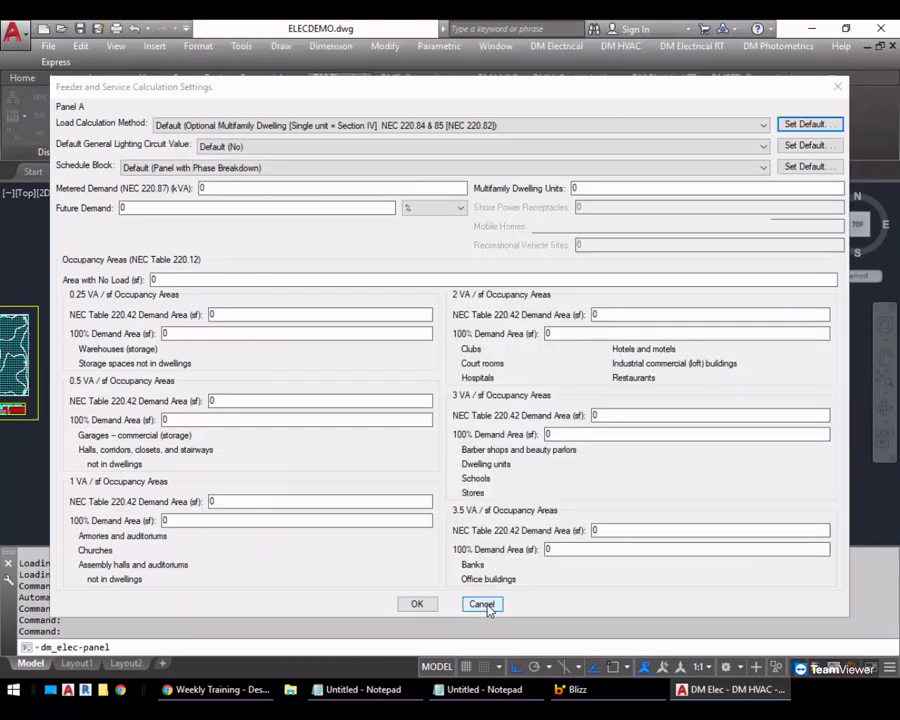
Review panel A's load calculation method and schedule block options, then leave the panel settings without changes
left_click(205, 127)
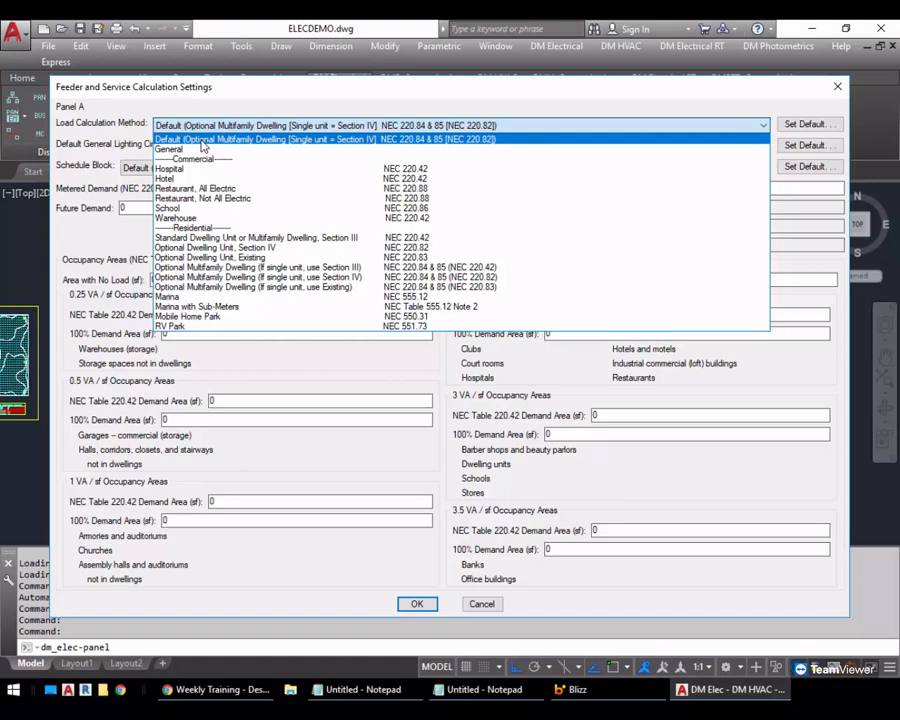
left_click(203, 147)
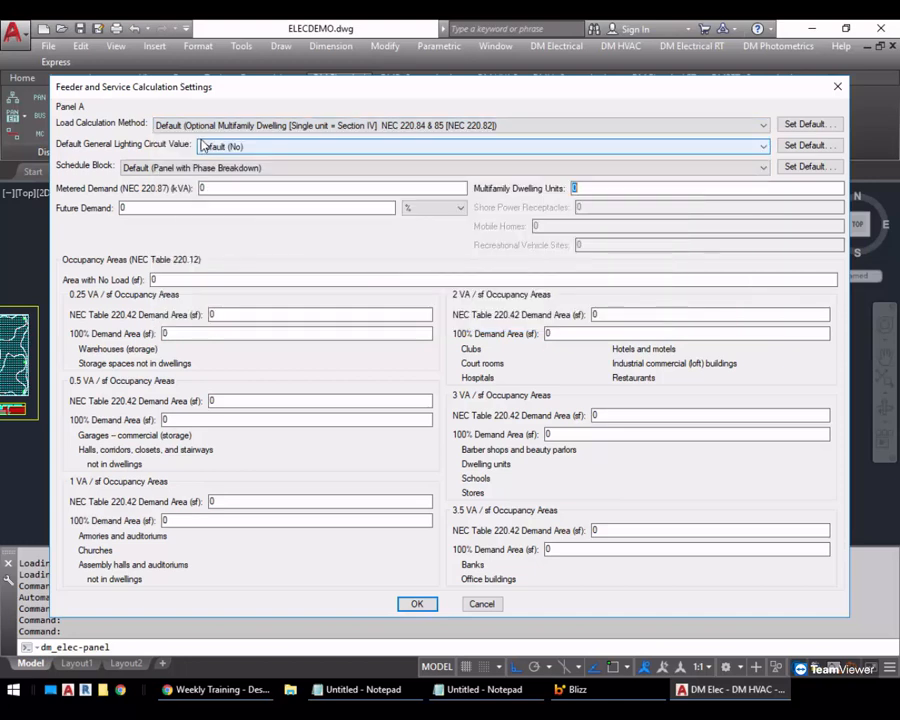
left_click(318, 127)
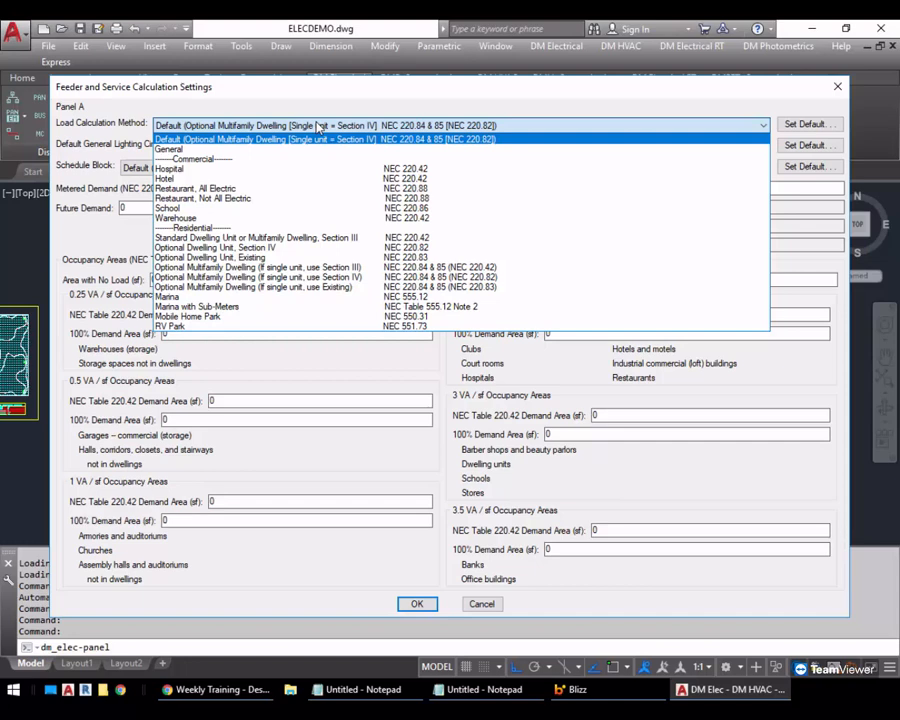
left_click(318, 127)
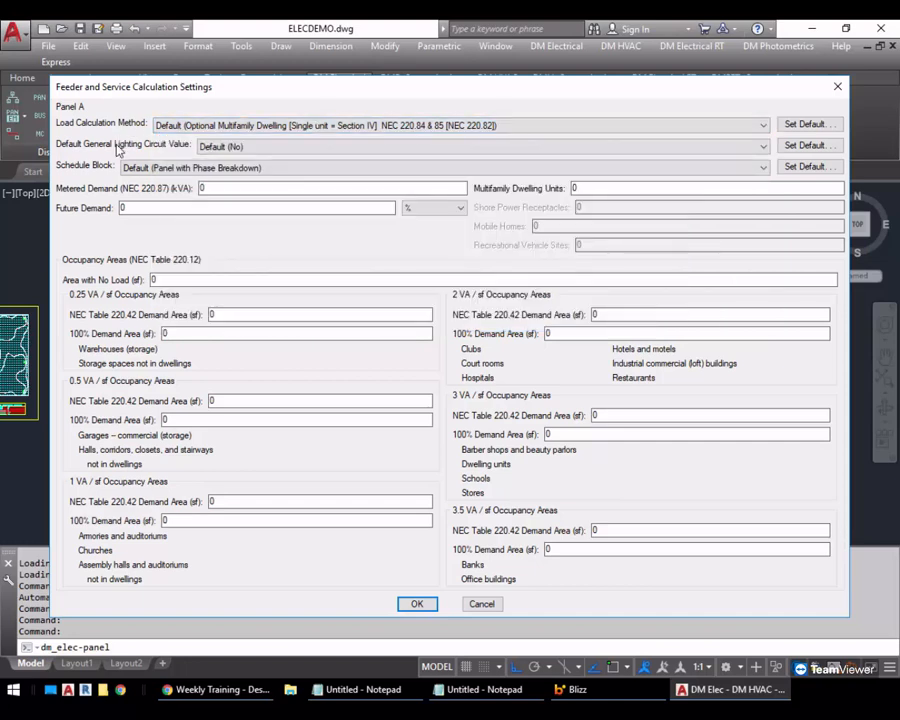
left_click(170, 168)
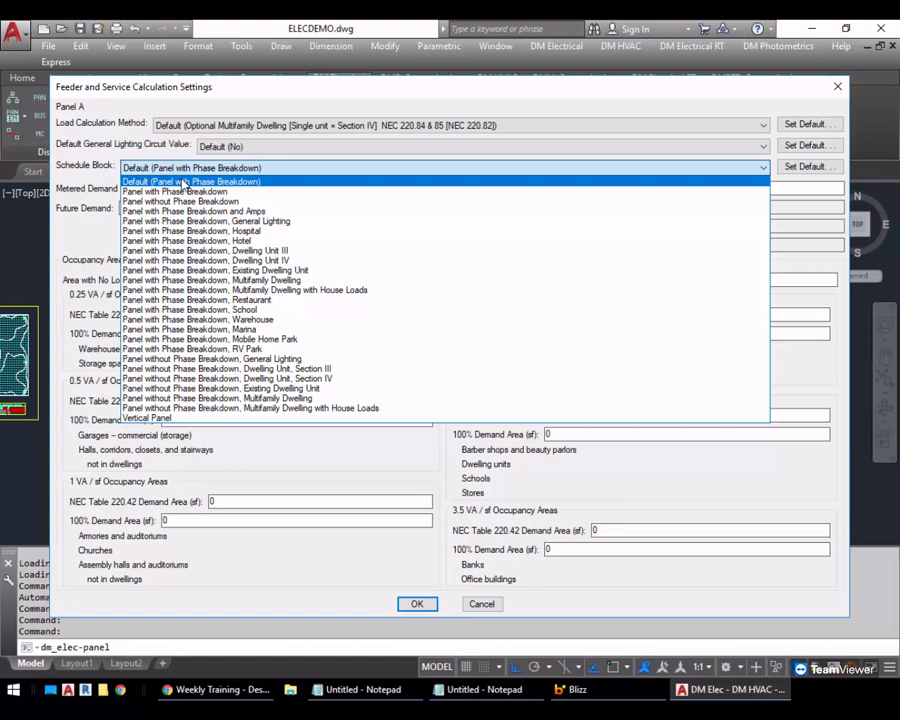
left_click(156, 102)
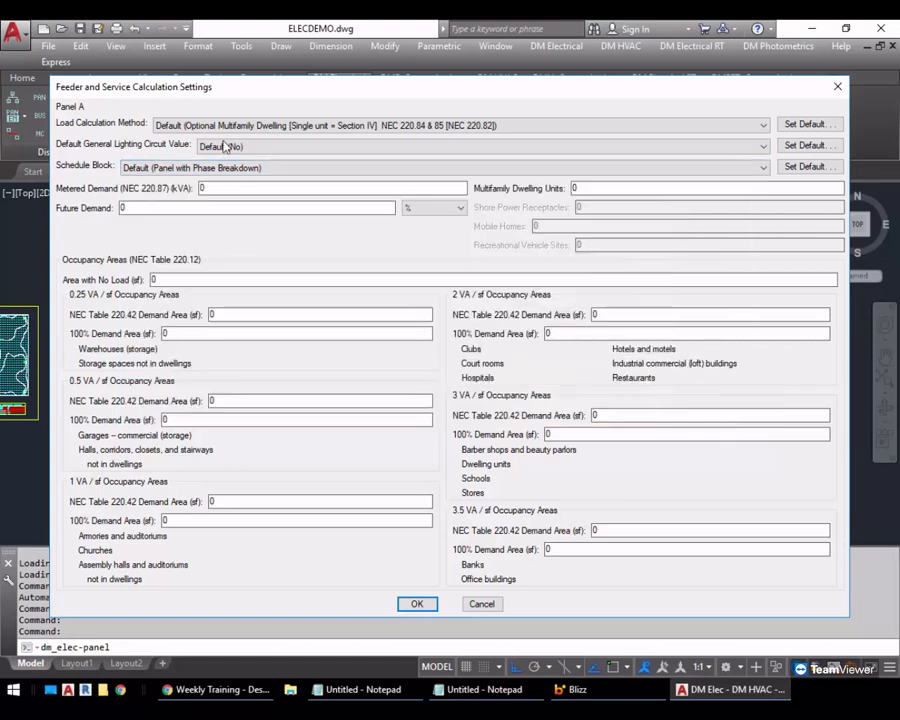
left_click(481, 604)
left_click(455, 577)
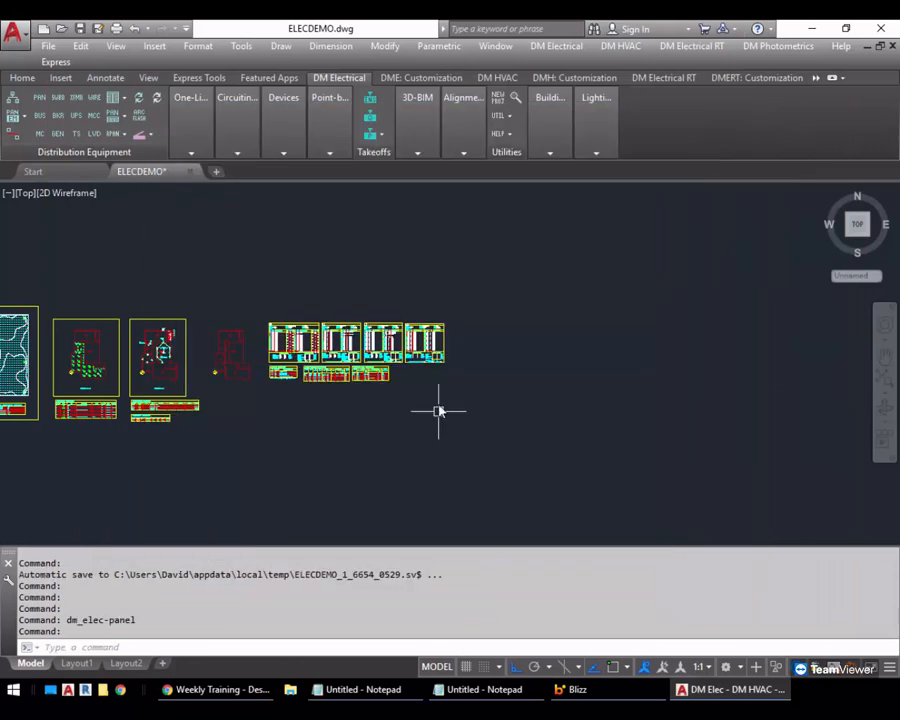
Set panel A's schedule block to Panel with Phase Breakdown, Multifamily Dwelling with House Loads
scroll(446, 327, "up", 6)
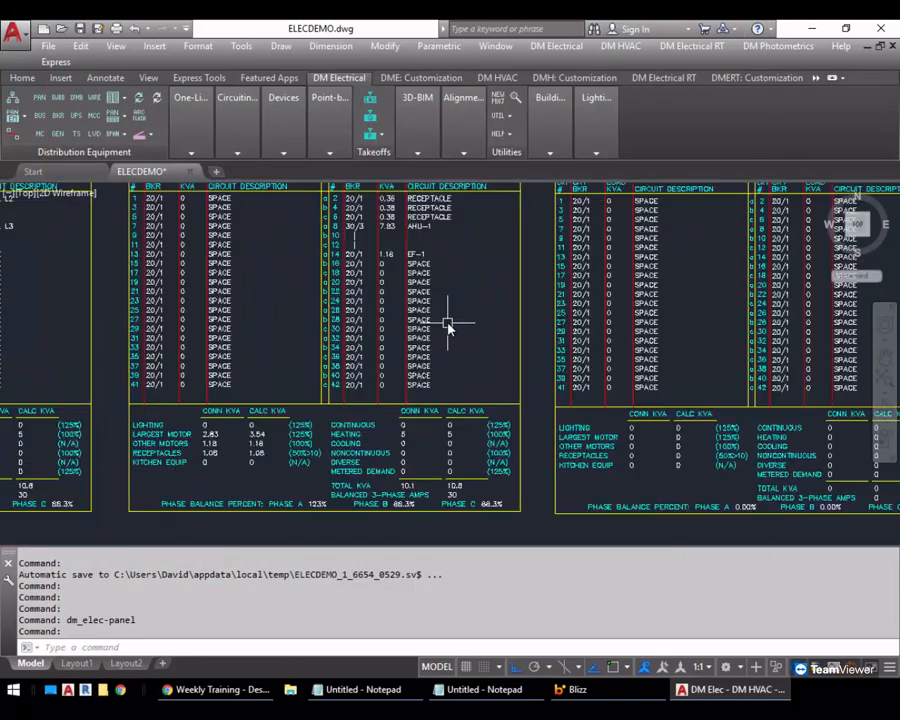
middle_click_drag(378, 289, 320, 276)
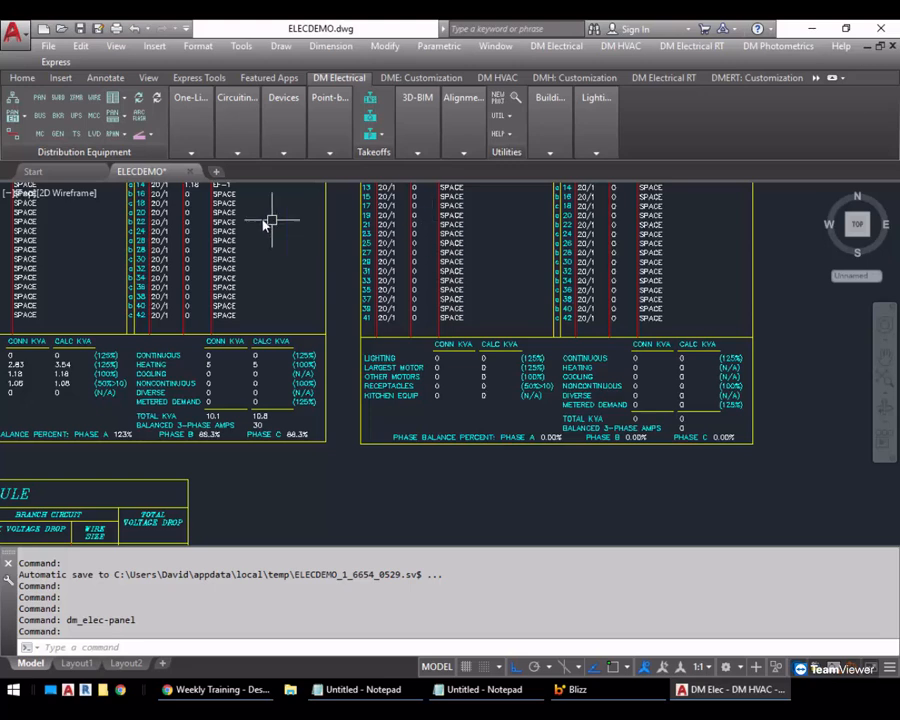
left_click(40, 99)
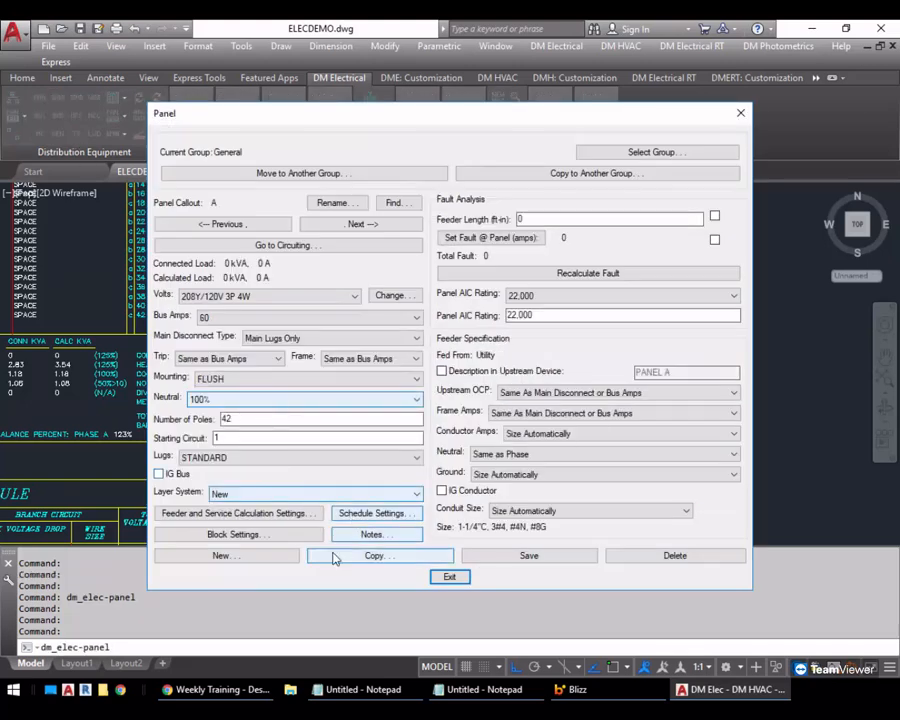
left_click(283, 514)
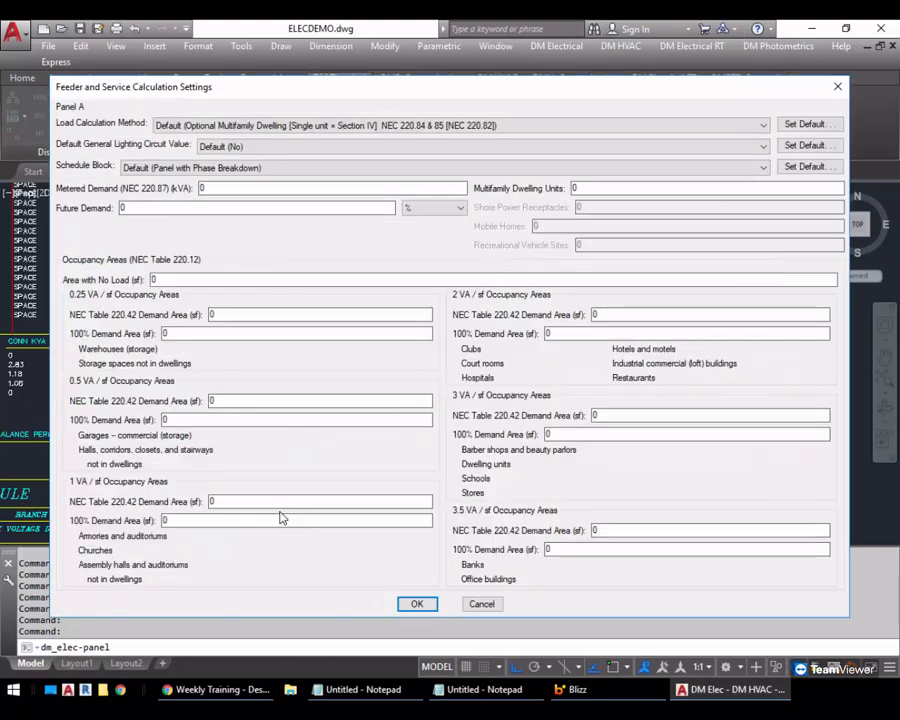
left_click(195, 168)
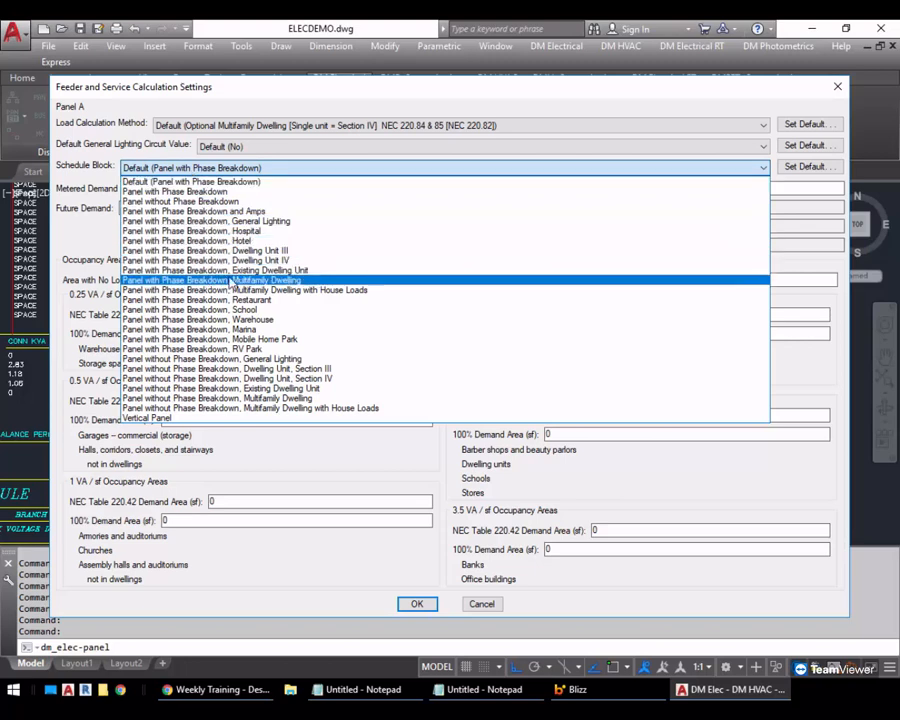
left_click(358, 290)
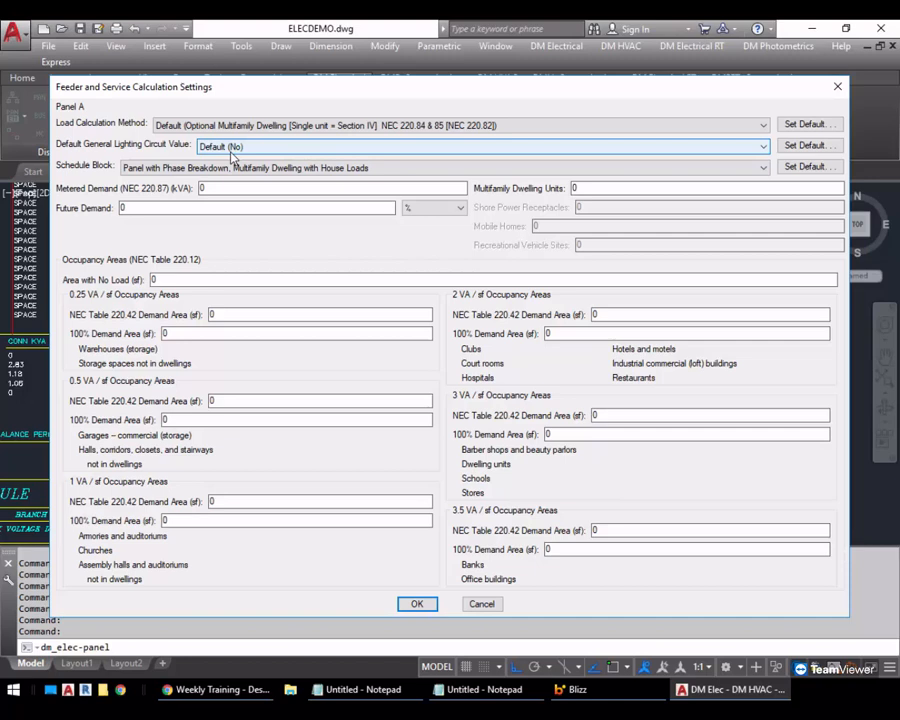
left_click(580, 189)
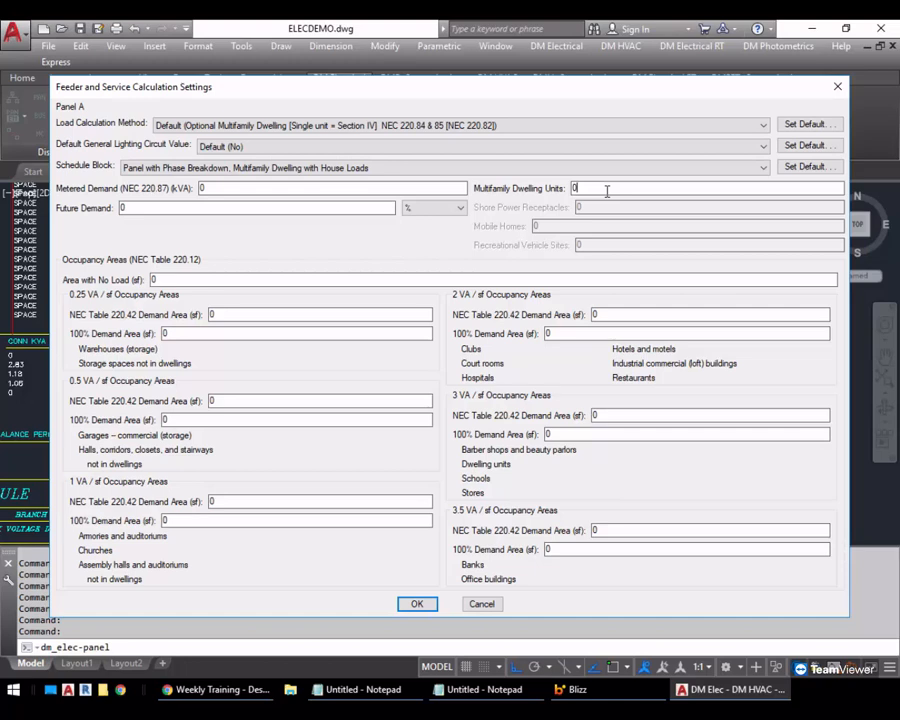
left_click_drag(606, 191, 555, 196)
type("1")
key("BackSpace")
type("0")
Examine the 3 VA/sf occupancy area, metered demand and future demand fields, and accept panel A's calculation settings
left_click(629, 417)
left_click(581, 428)
left_click(606, 413)
left_click(596, 433)
left_click(614, 415)
left_click(228, 188)
left_click(202, 208)
left_click(214, 191)
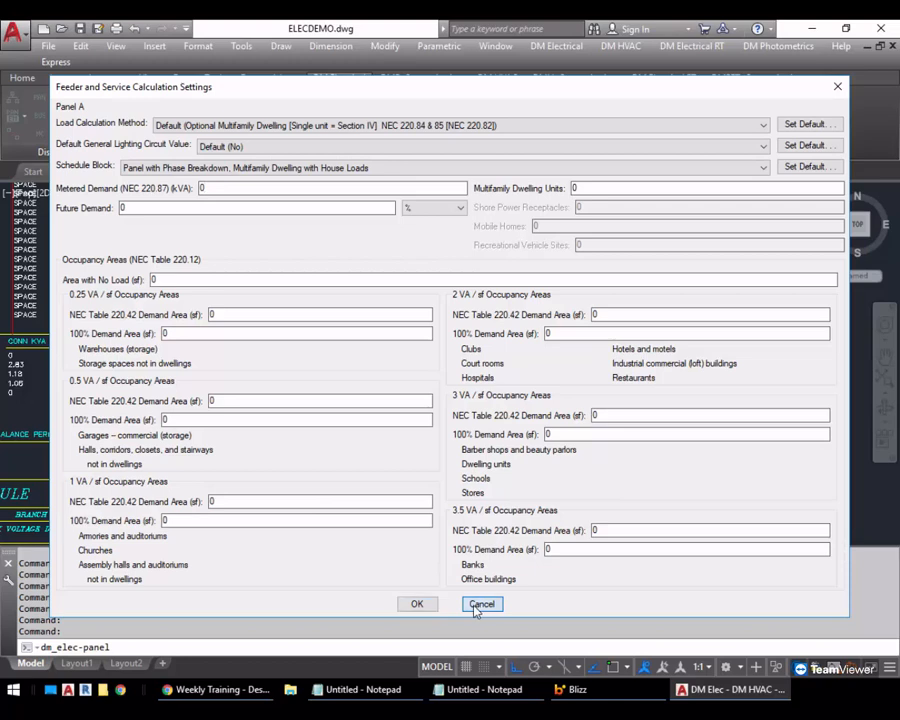
left_click(432, 604)
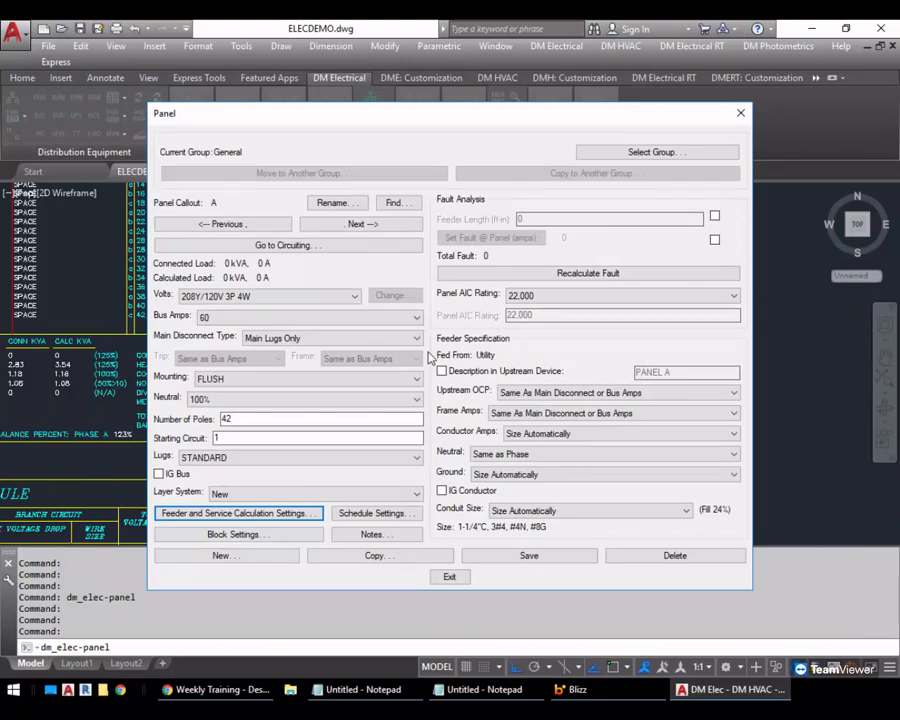
Examine the general and dwelling unit load types among the fixed loads of circuit A-1, and close circuiting without changes
left_click(332, 246)
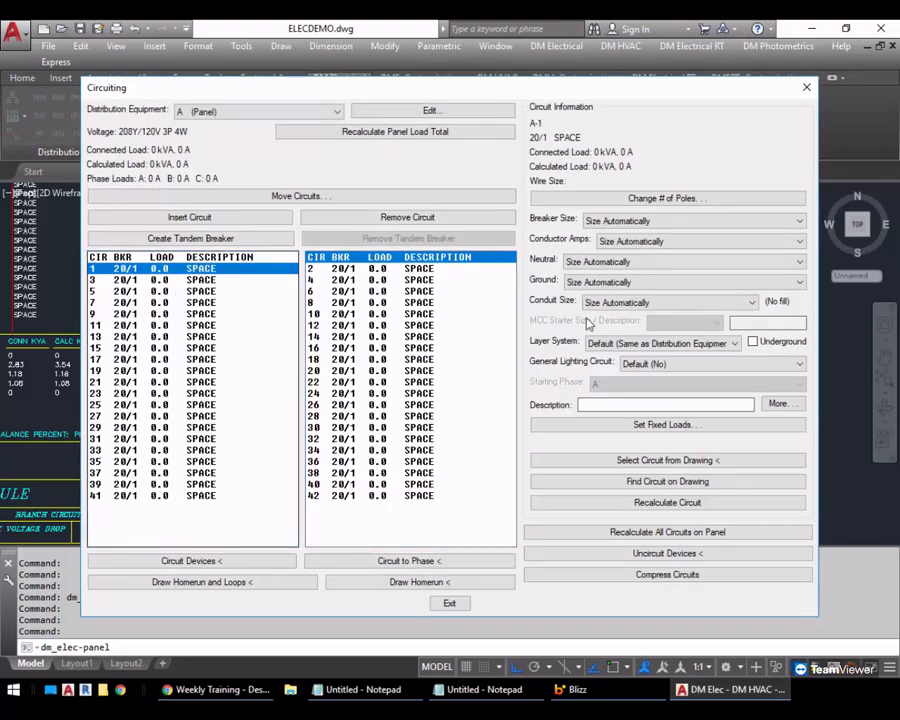
left_click(631, 426)
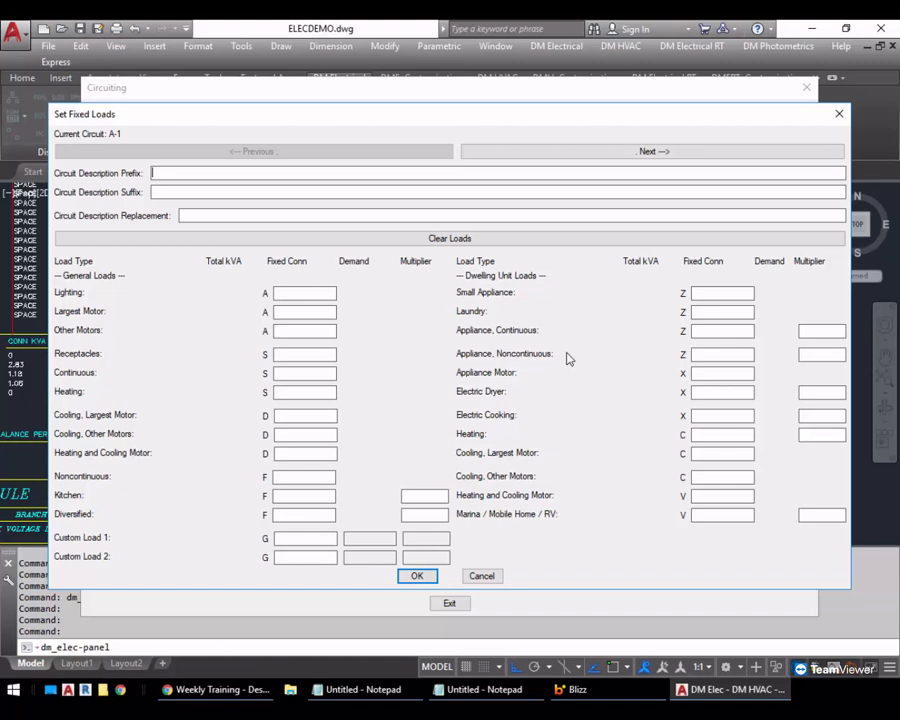
left_click(290, 389)
left_click(695, 435)
left_click(706, 292)
left_click(705, 311)
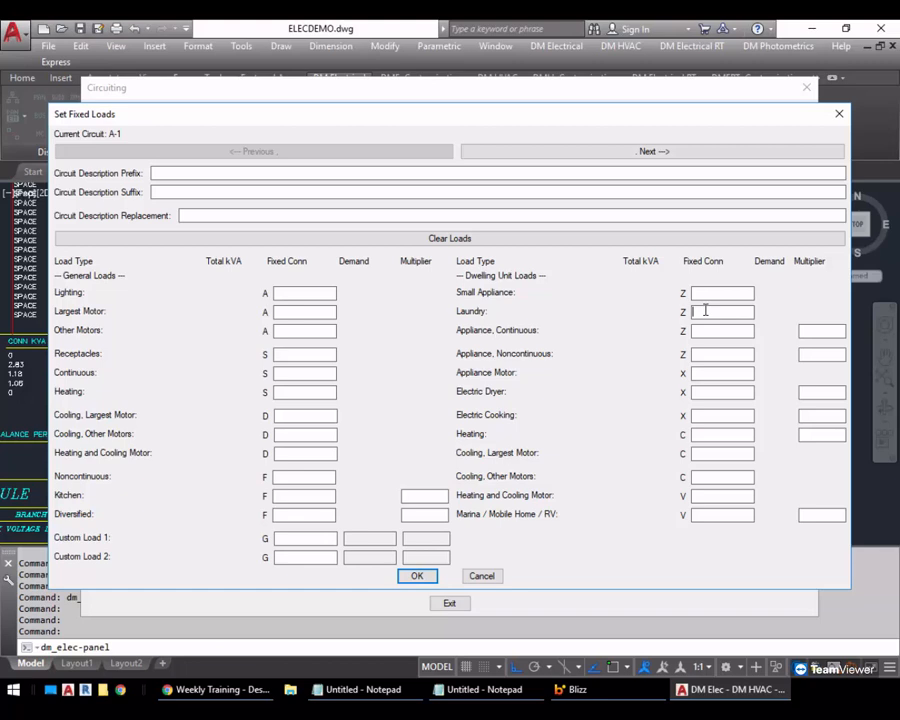
left_click(488, 578)
left_click(460, 604)
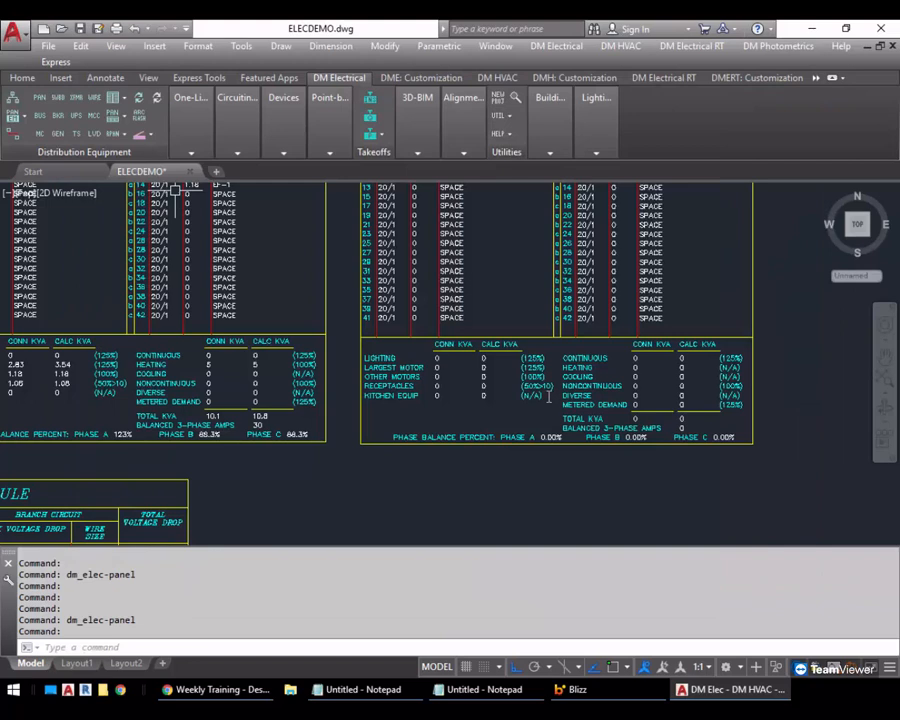
Set panel A's load calculation method to Standard Dwelling Unit or Multifamily Dwelling, Section III, with a 3 VA/sf NEC Table 220.42 demand area of 2000 sf
scroll(692, 304, "down", 2)
middle_click_drag(768, 272, 394, 346)
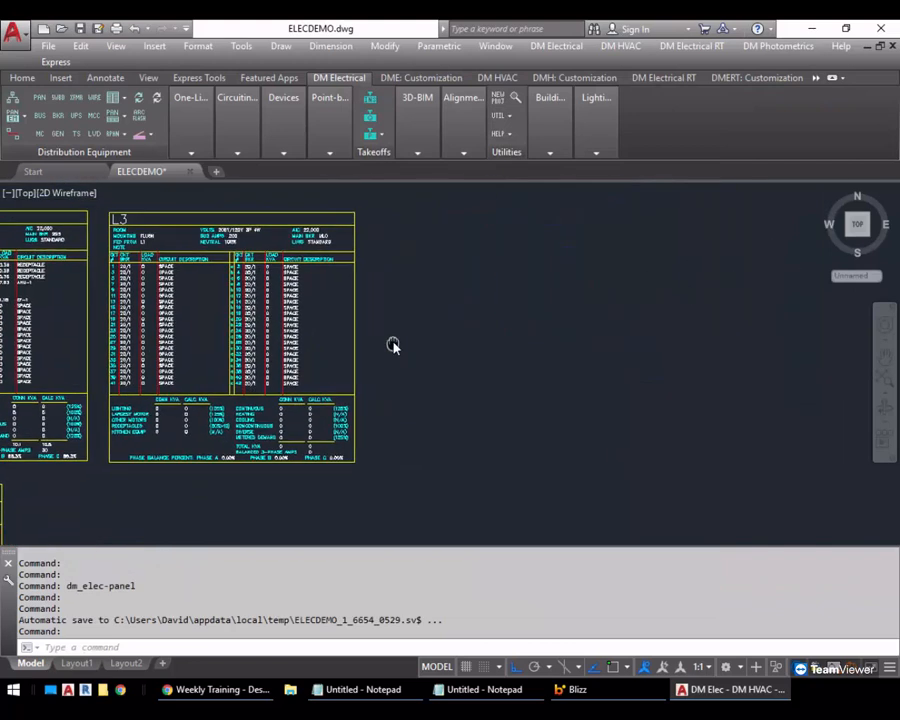
left_click(38, 101)
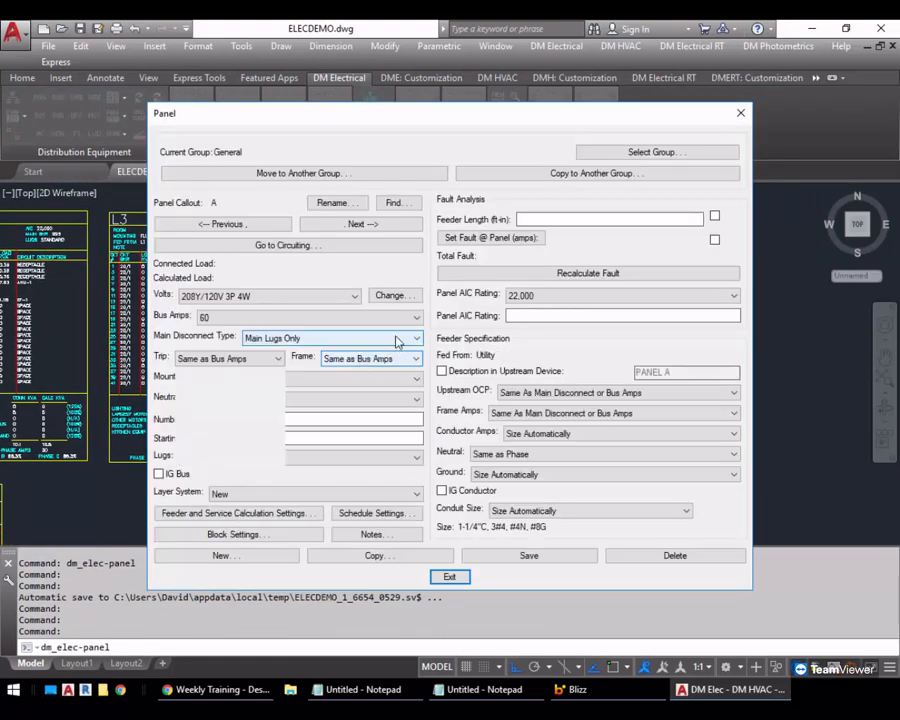
left_click(272, 513)
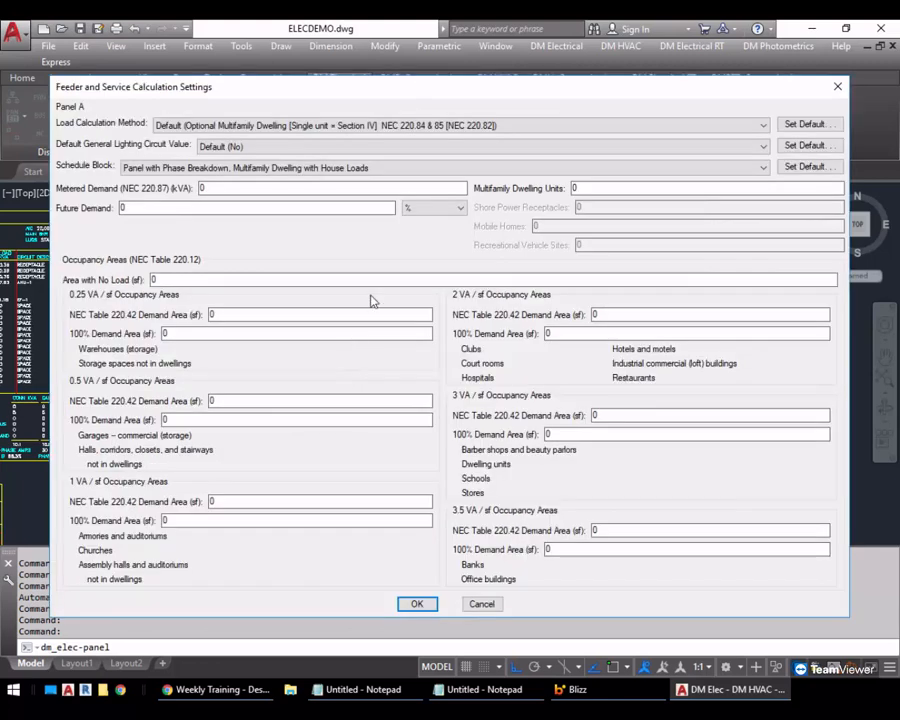
left_click(266, 126)
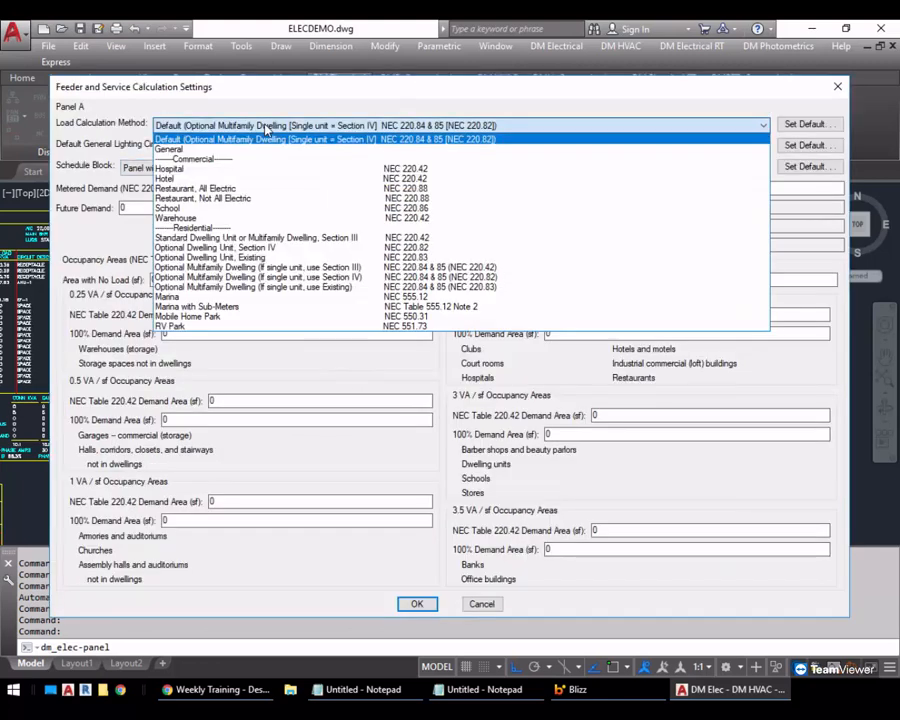
left_click(297, 237)
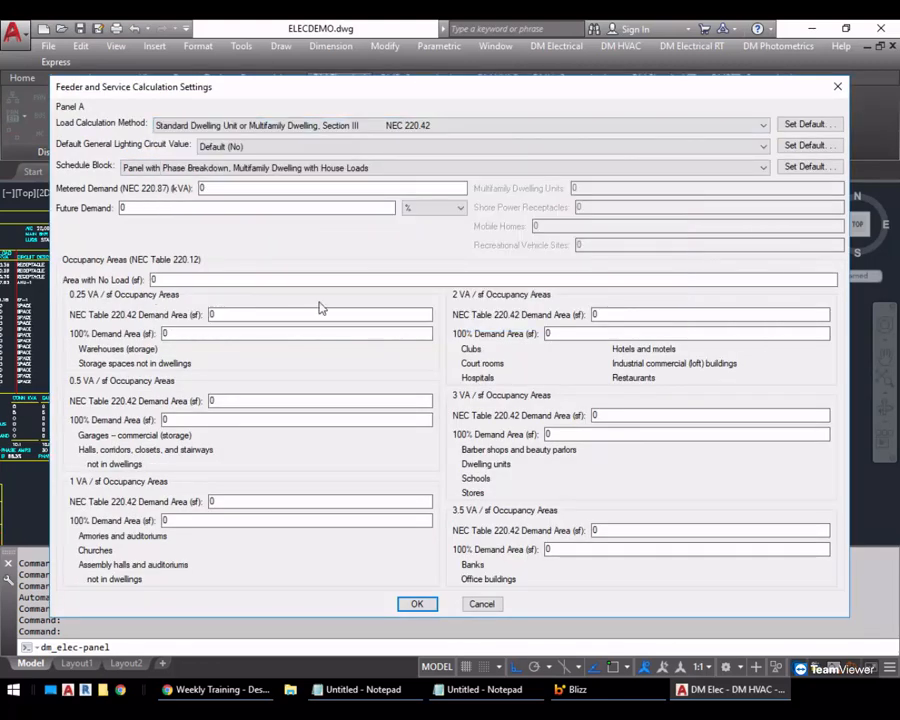
left_click(654, 417)
type("2000")
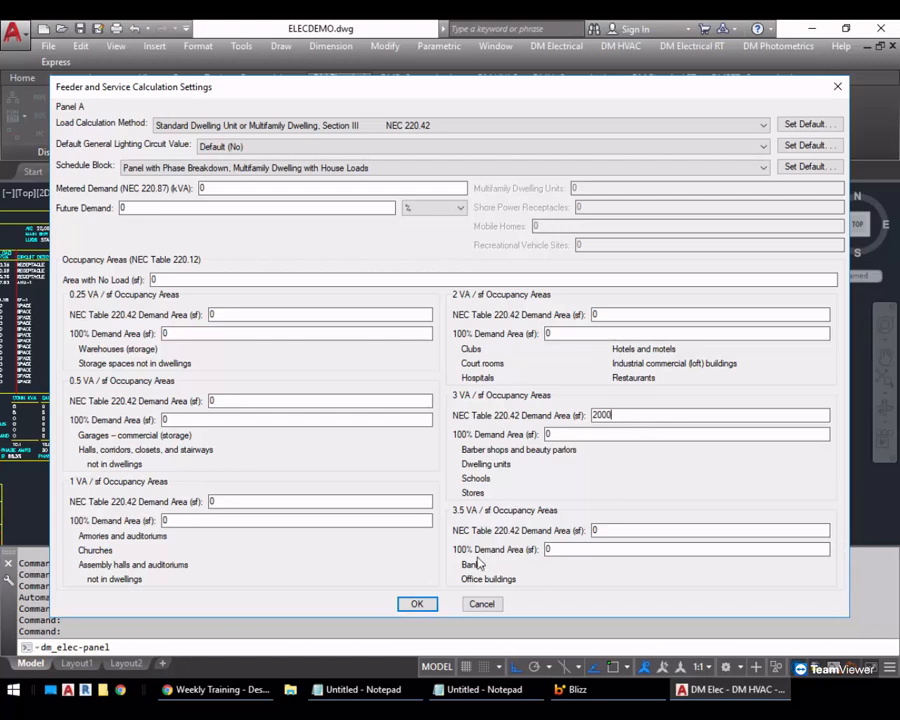
Set panel A's schedule block to Panel with Phase Breakdown, Dwelling Unit III, and accept the calculation and panel settings
left_click(287, 168)
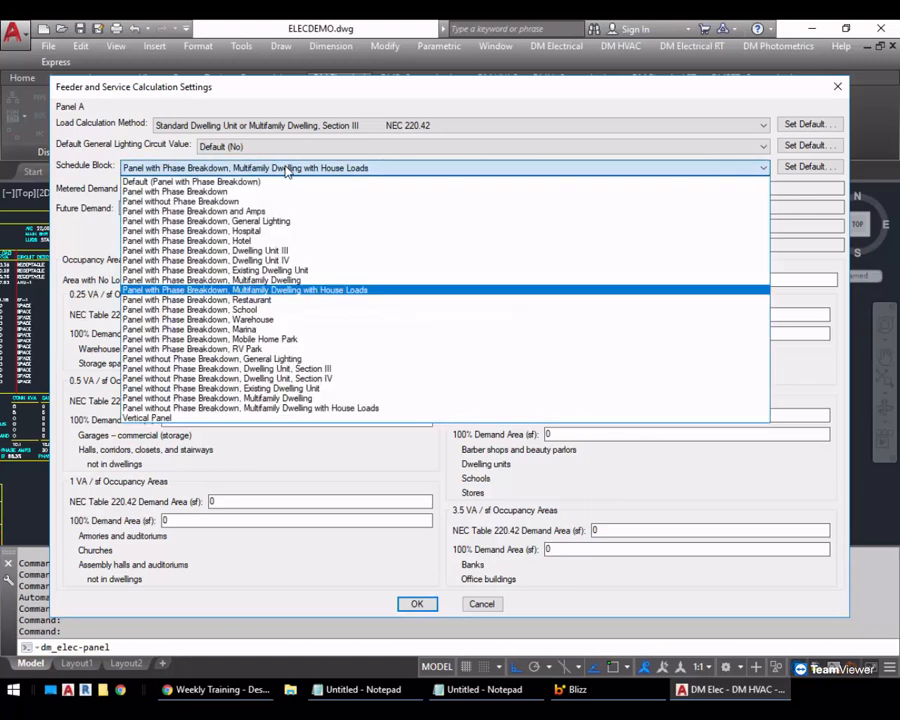
left_click(296, 251)
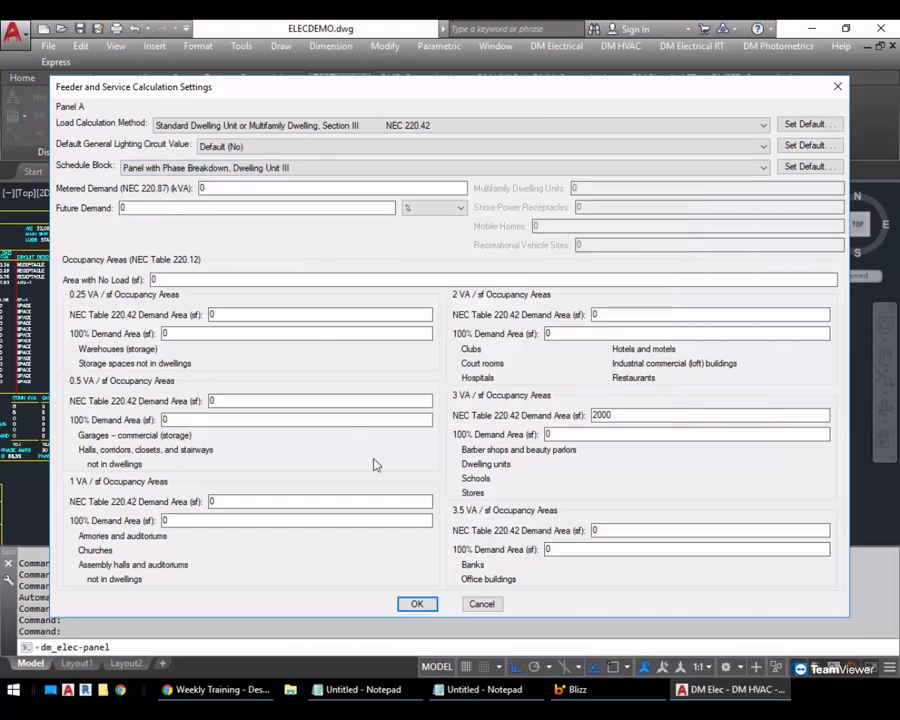
left_click(415, 603)
left_click(447, 576)
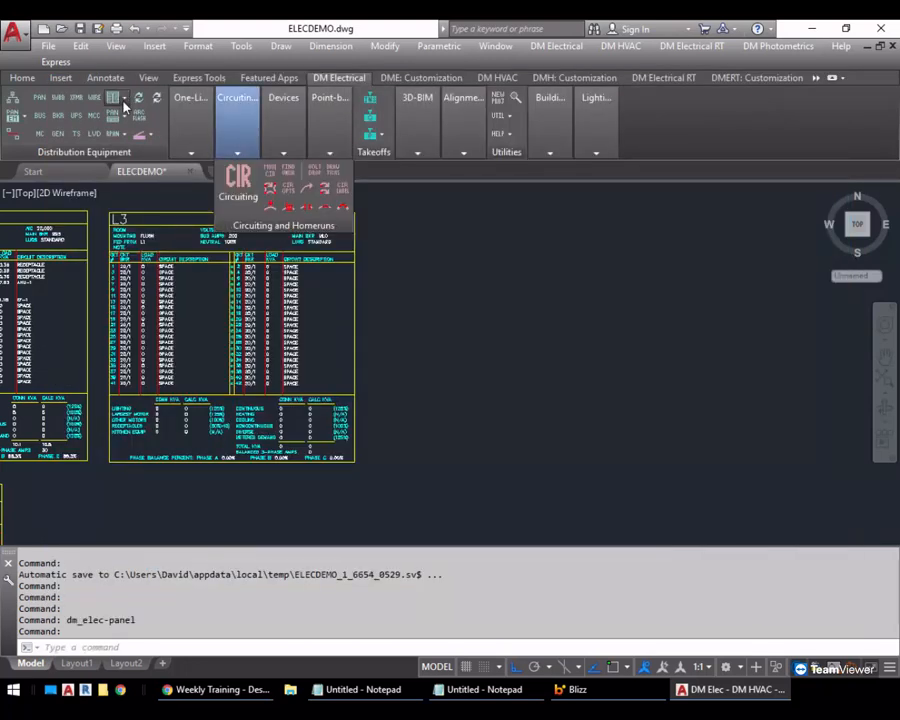
Insert the schedule for panel A in the empty area beside the L3 schedule, ending without placing the H1 schedule
left_click(122, 97)
left_click(152, 122)
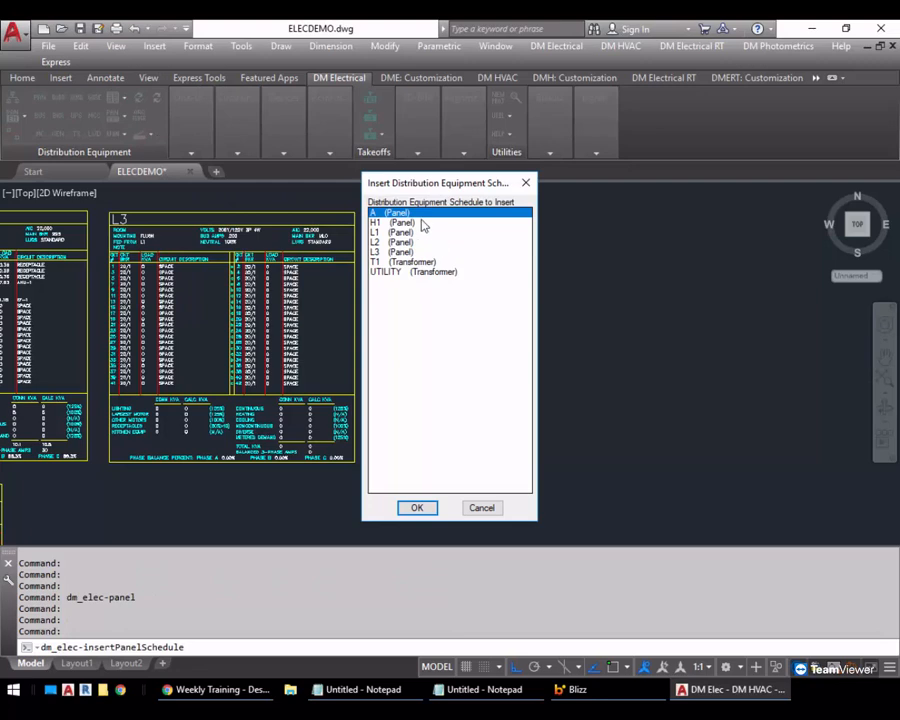
double_click(421, 213)
left_click(495, 262)
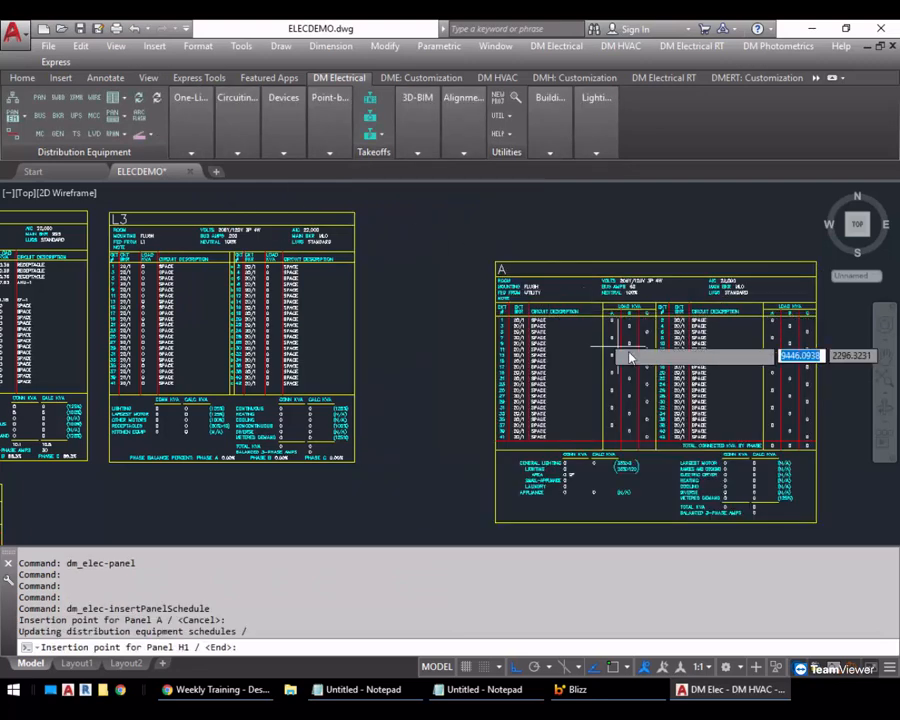
middle_click_drag(606, 348, 537, 331)
scroll(537, 331, "up", 2)
key("Return")
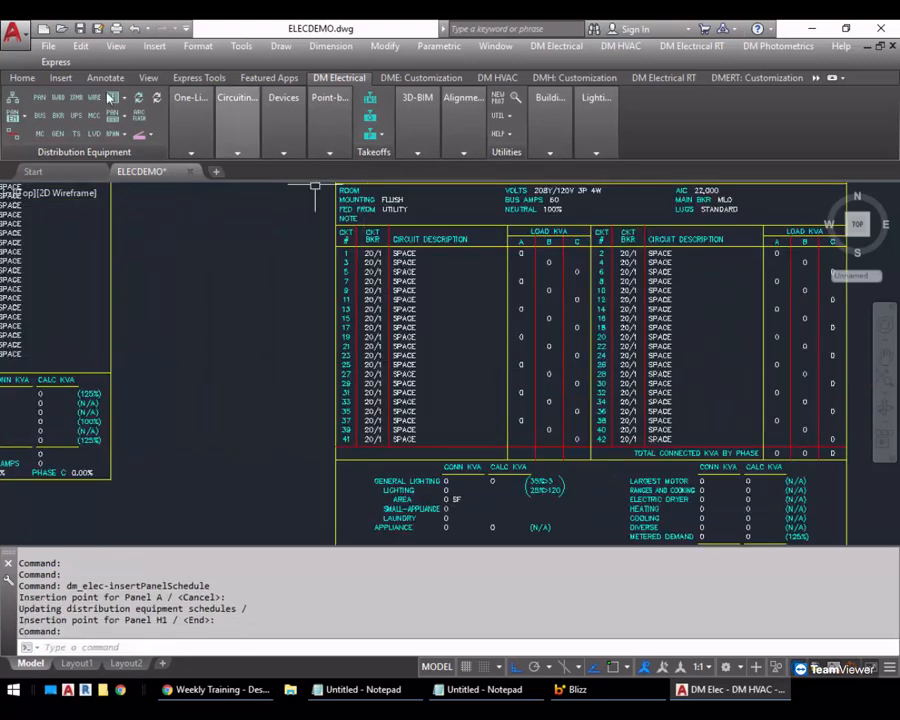
Update panel A's schedule with recalculated distribution equipment loads, and examine its connected and calculated load summary
left_click(140, 103)
left_click(398, 314)
key("Return")
key("Return")
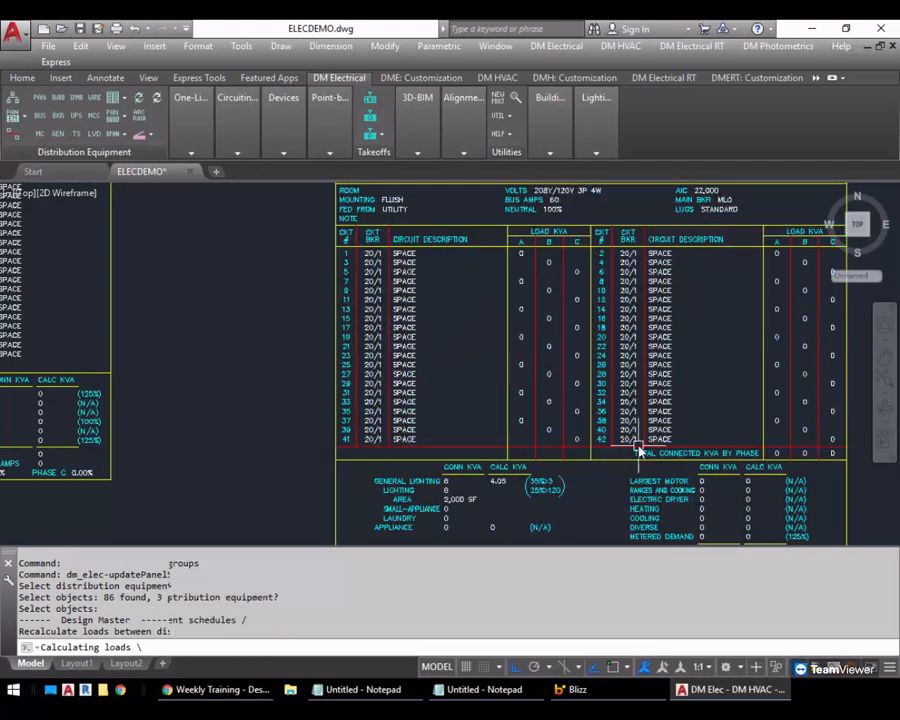
middle_click_drag(634, 446, 501, 327)
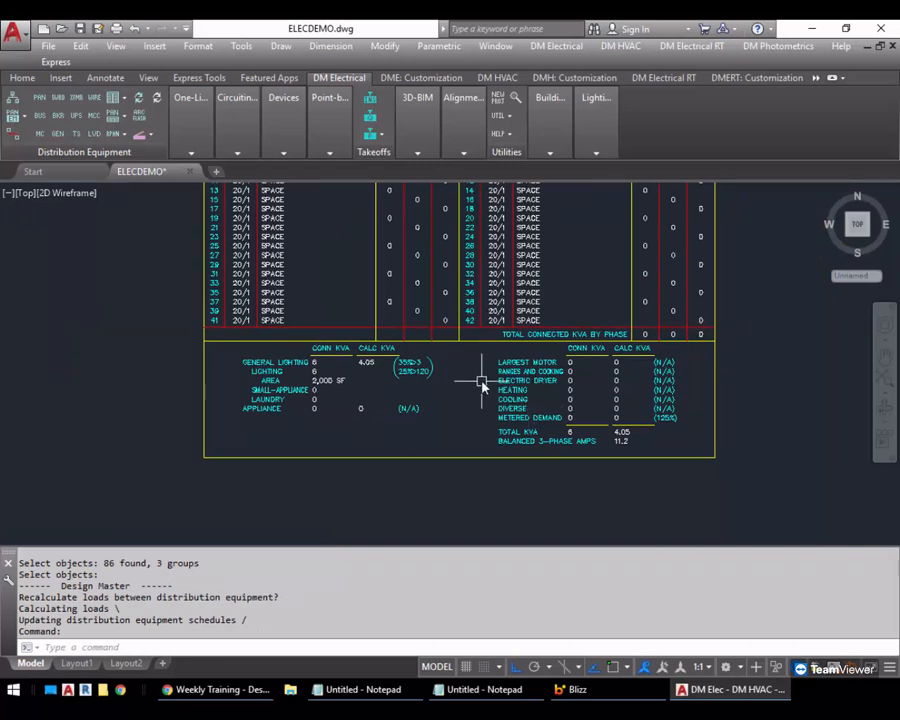
scroll(418, 382, "up", 3)
middle_click_drag(338, 378, 352, 370)
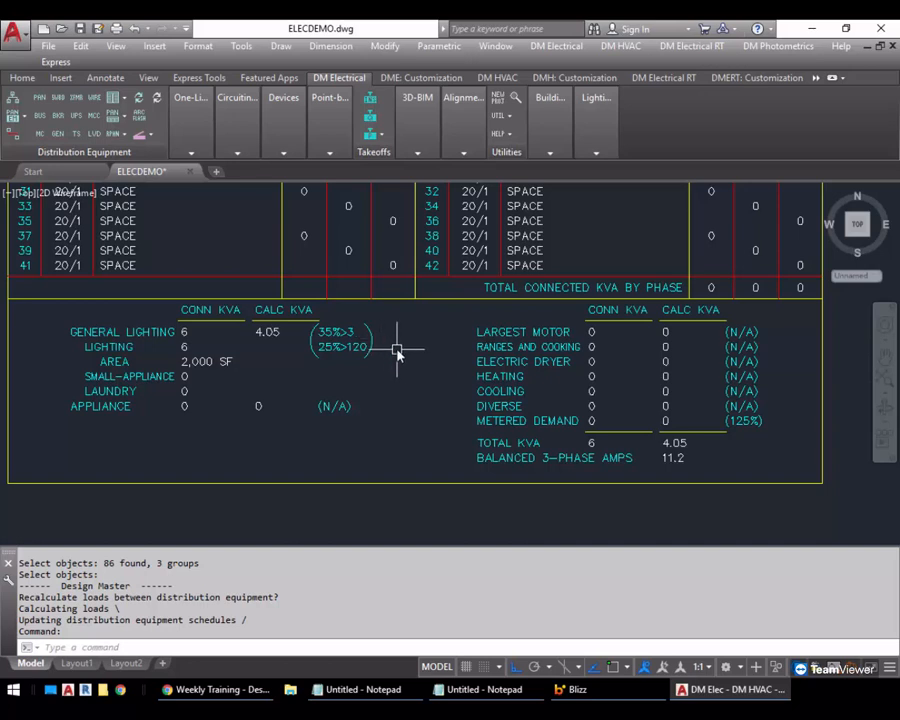
scroll(396, 348, "down", 2)
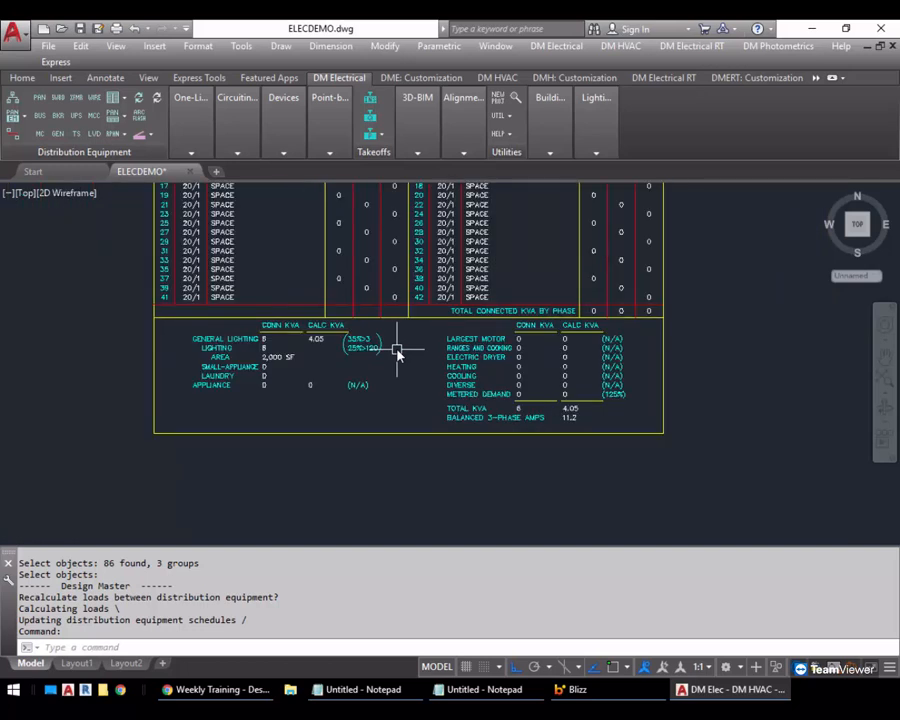
middle_click_drag(398, 350, 333, 318)
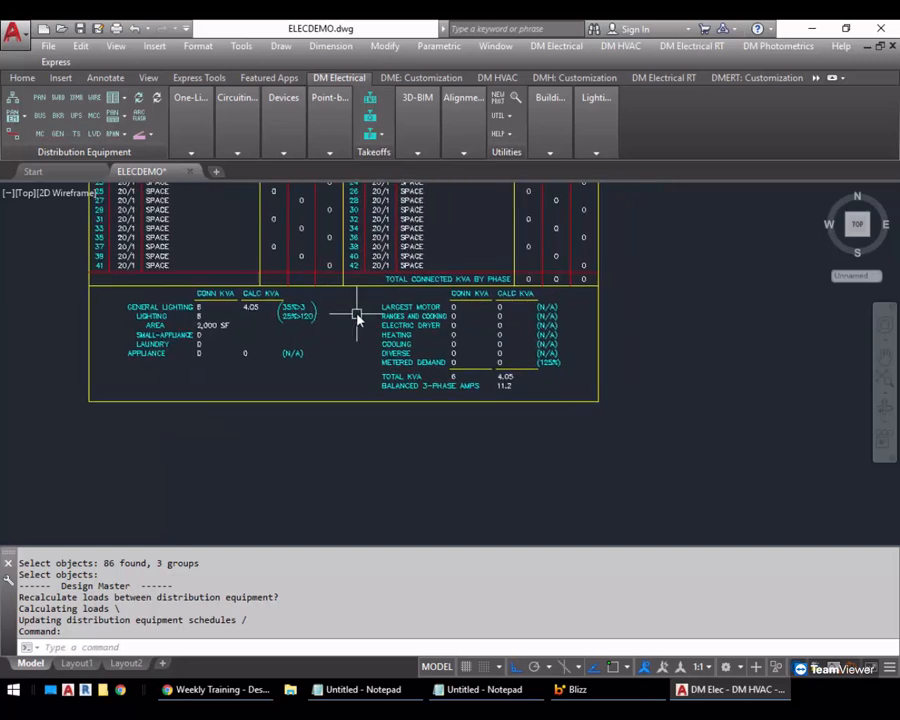
Set up a duplex receptacle with an overridden schedule load of type Laundry and the panel description LAUNDRY
left_click(288, 132)
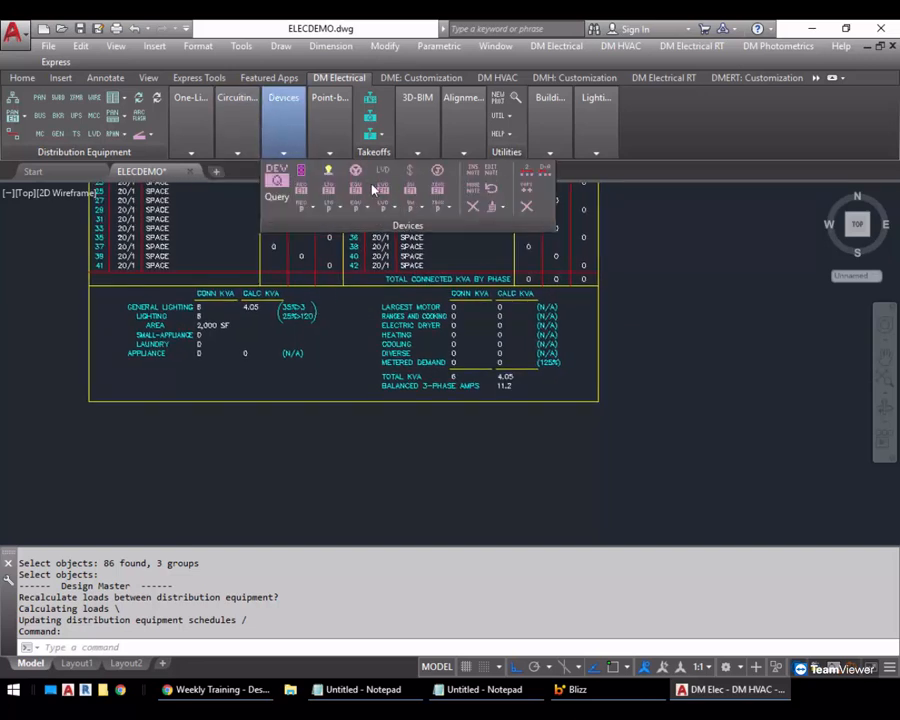
left_click(308, 176)
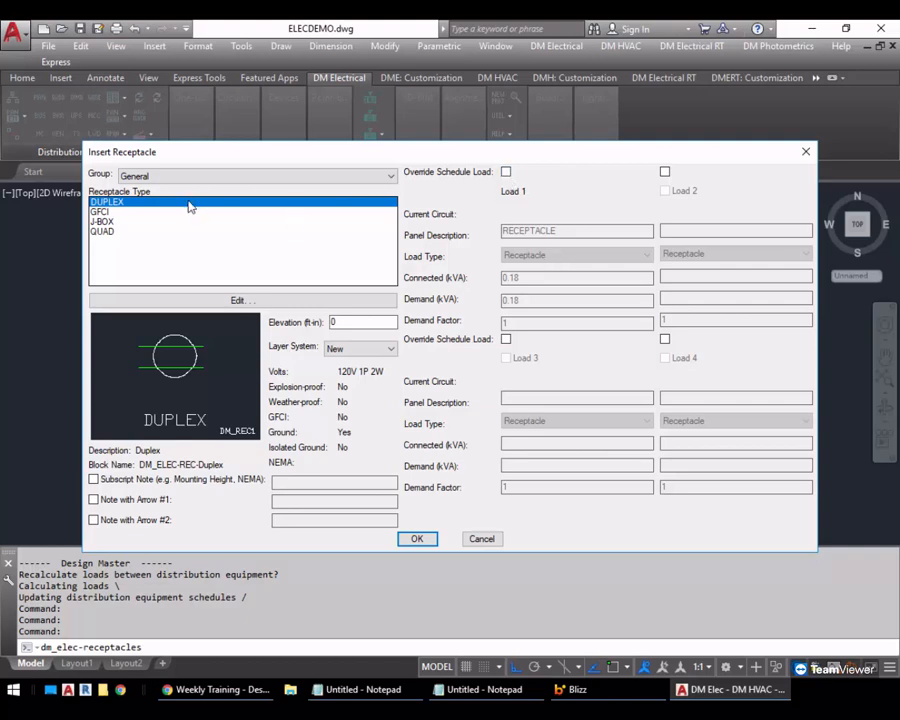
left_click(506, 172)
left_click(582, 256)
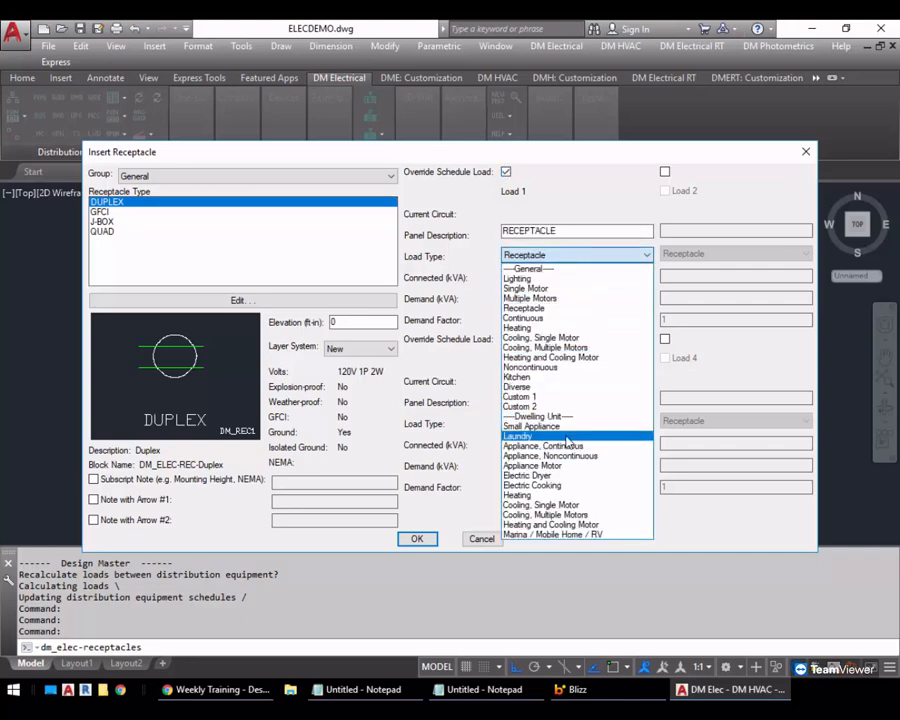
left_click(568, 437)
double_click(584, 231)
type("LAUNDRY")
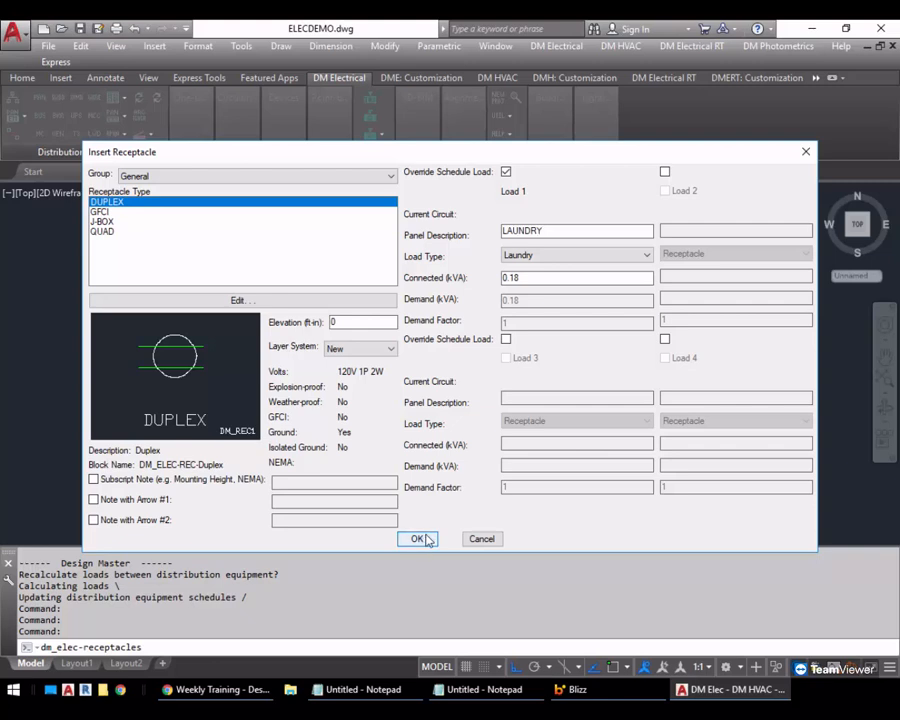
Place two of the laundry duplex receptacles, one above the other, in the empty area beside panel A's schedule
left_click(418, 540)
left_click(662, 282)
left_click(658, 317)
left_click(693, 317)
scroll(693, 292, "up", 2)
key("Return")
Circuit both laundry receptacles to circuit 1 of panel A, check its load, and exit circuiting
middle_click_drag(692, 280, 664, 307)
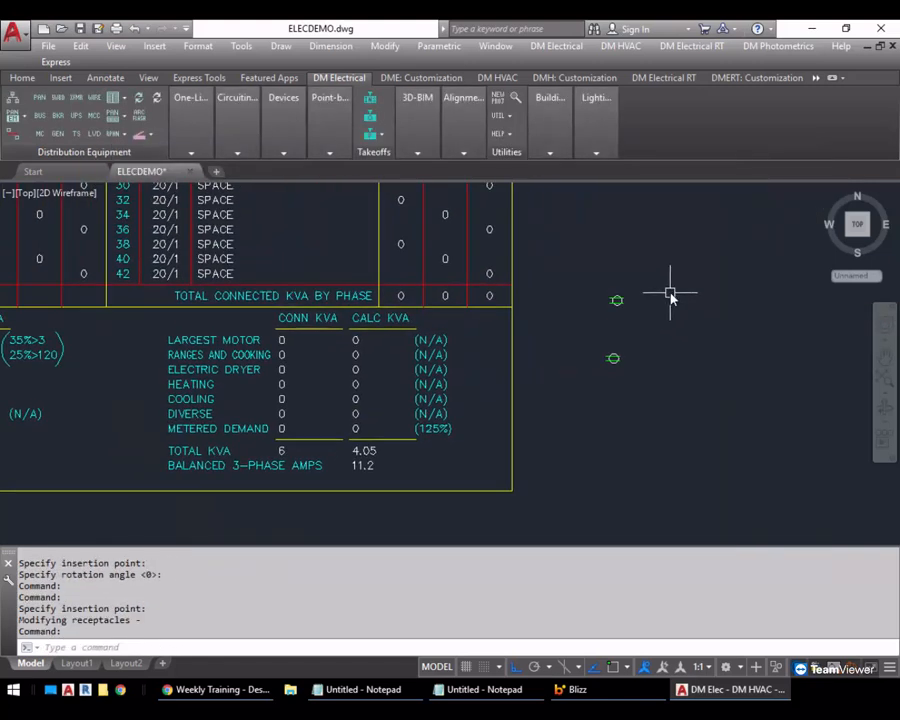
left_click(230, 128)
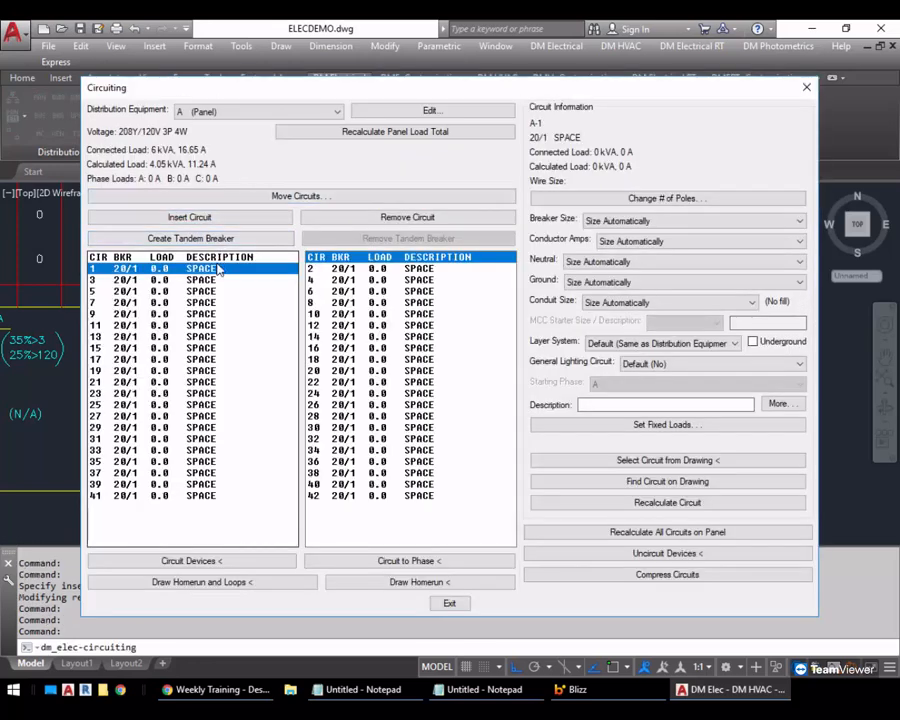
left_click(190, 560)
left_click(672, 255)
left_click(593, 432)
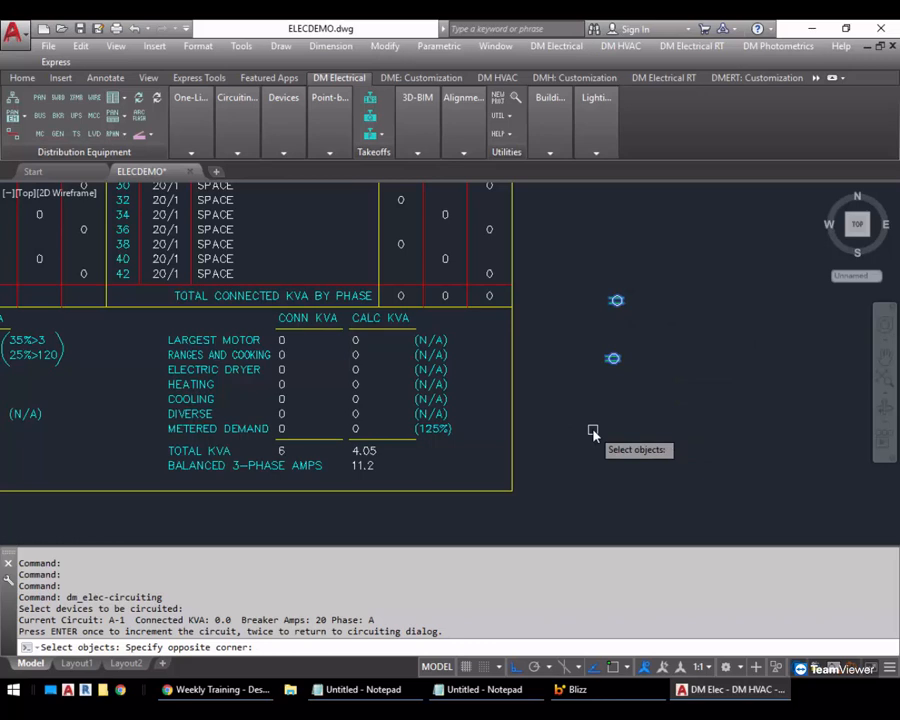
key("Return")
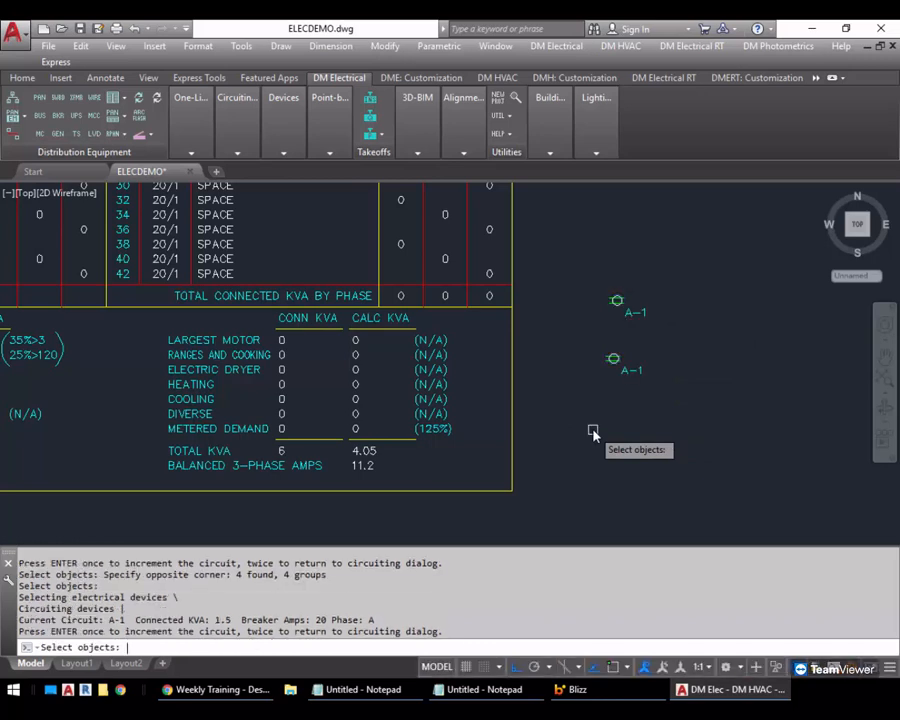
key("Return")
key("Return")
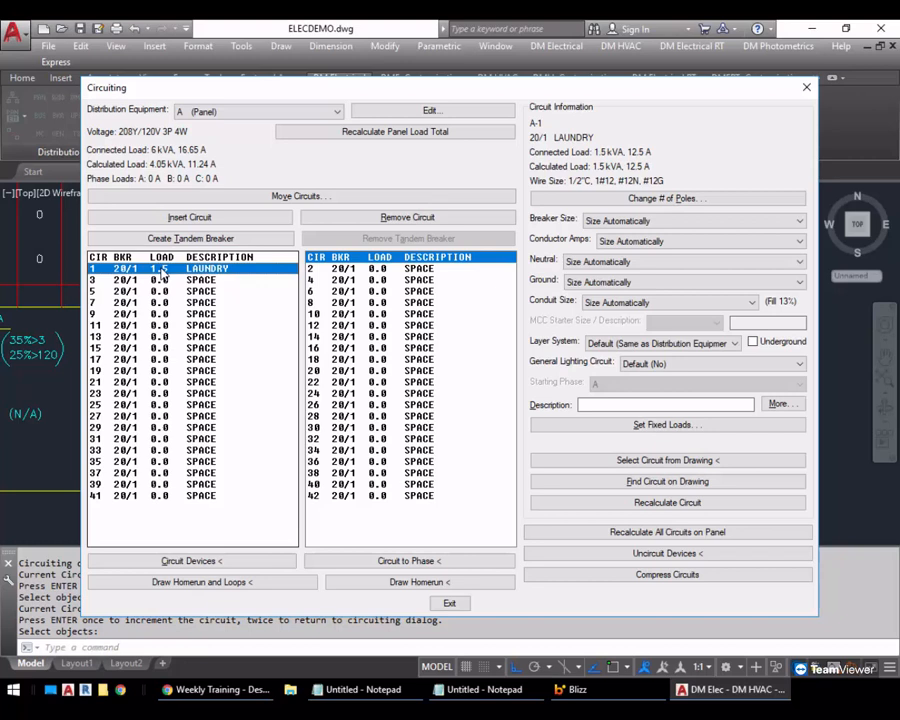
left_click_drag(446, 92, 412, 92)
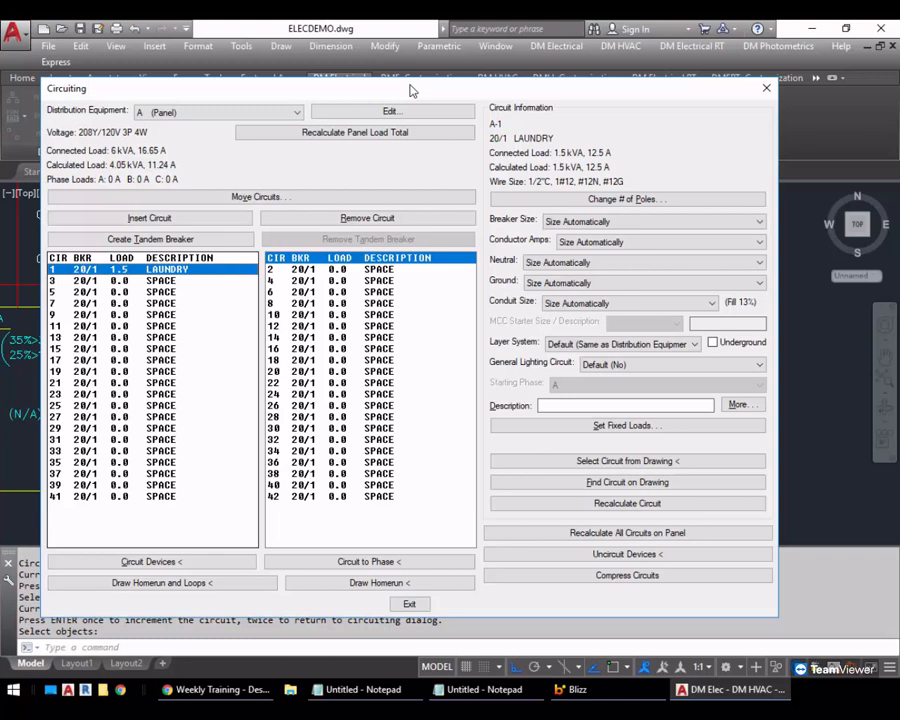
left_click(409, 603)
Copy the pair of A-1 receptacles twice horizontally to make two more pairs beside the originals
type("co")
key("Return")
left_click(710, 420)
left_click(590, 266)
key("Return")
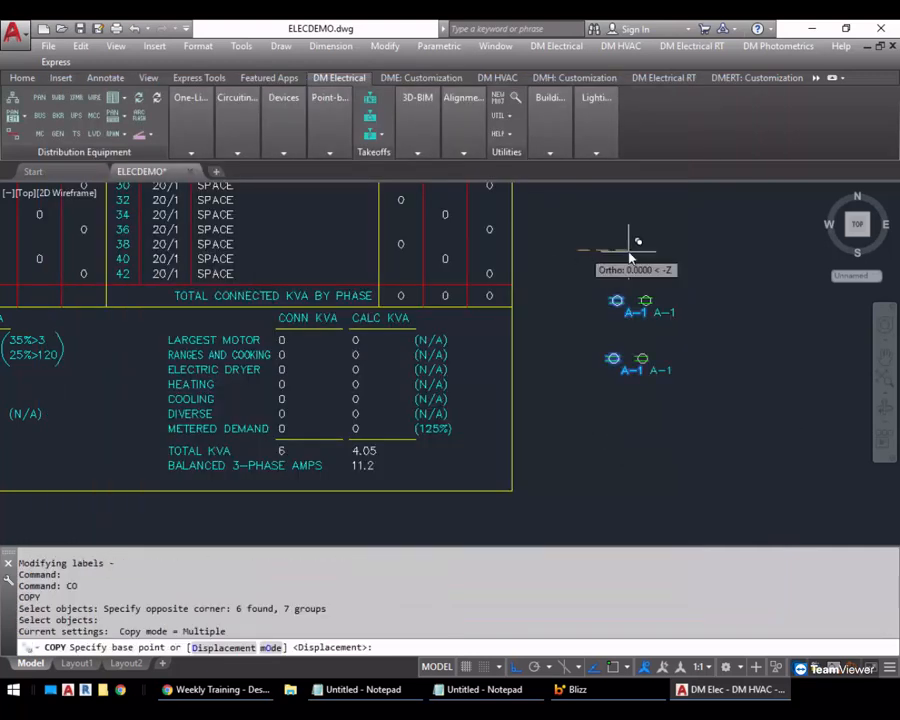
middle_click_drag(692, 255, 508, 251)
left_click(487, 252)
left_click(608, 253)
key("Return")
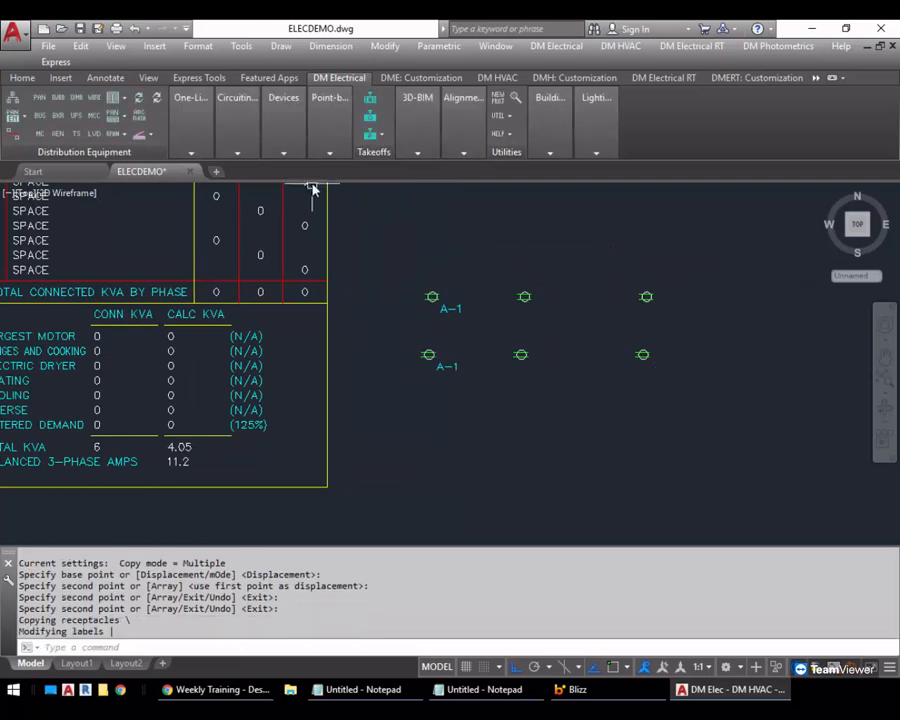
Change the four copied receptacles to load type Small Appliance with the panel description SMALL APPLIANCE
mouse_move(283, 121)
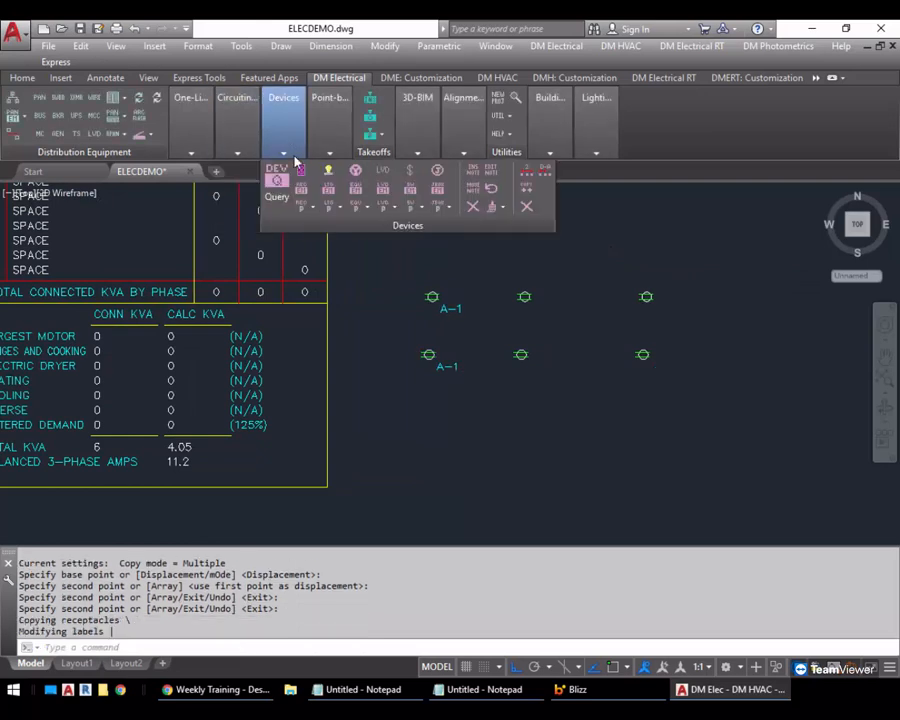
left_click(491, 172)
left_click(673, 257)
left_click(510, 408)
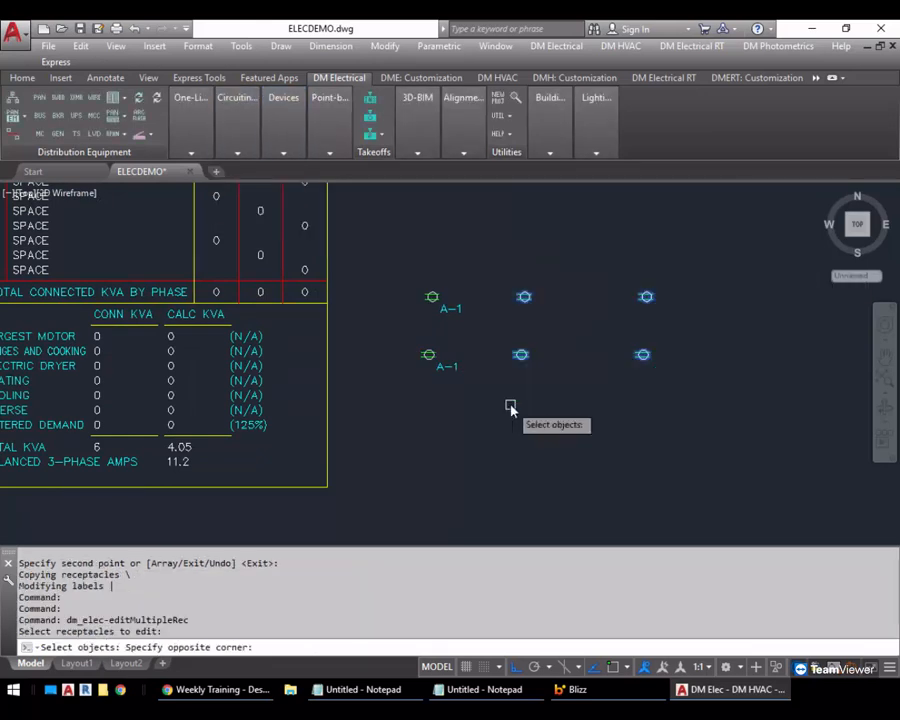
key("Return")
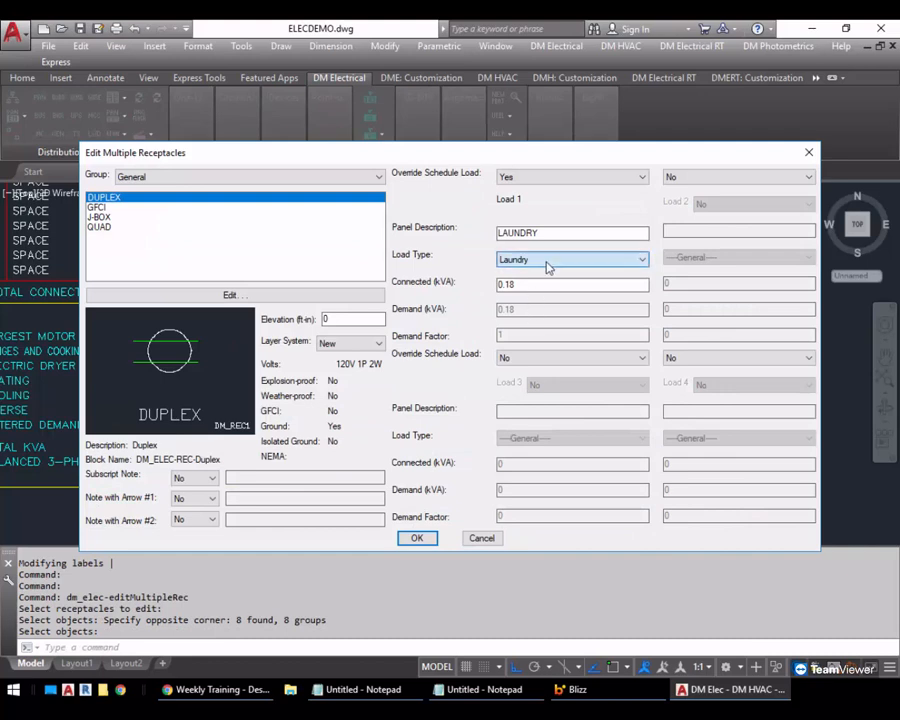
left_click(546, 263)
left_click(550, 427)
left_click_drag(568, 232, 370, 226)
type("SMALL APPLIANCE")
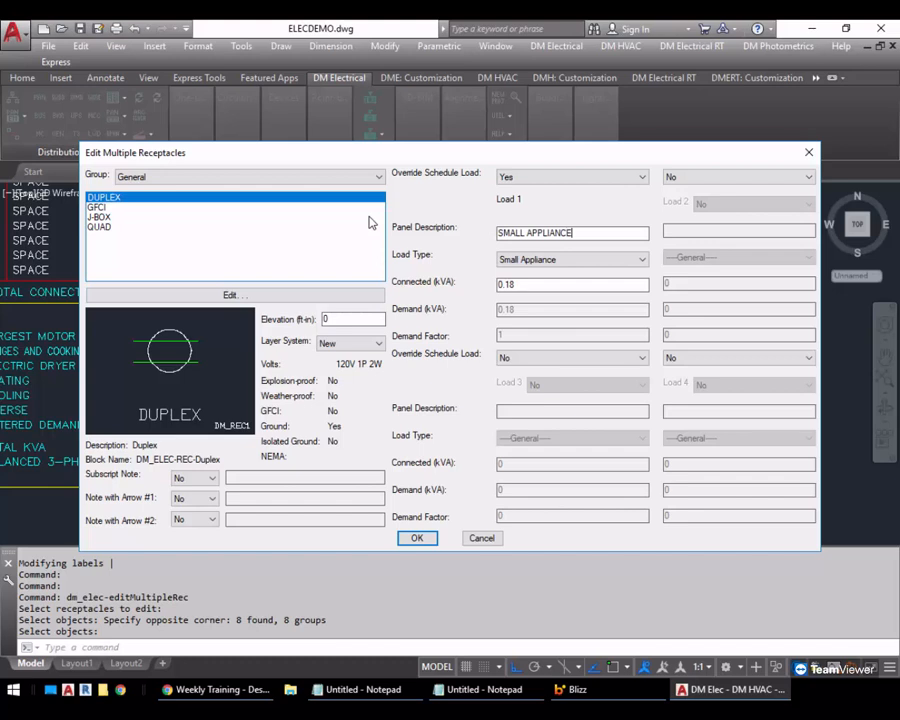
left_click(417, 538)
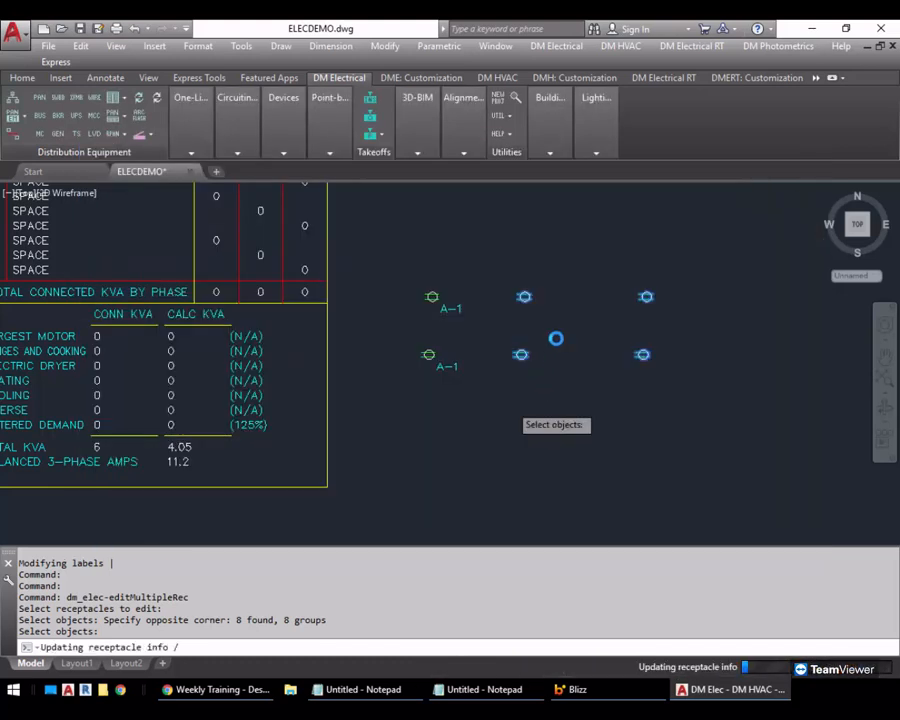
Circuit the middle pair of small appliance receptacles to circuit 3 of panel A
left_click(230, 151)
left_click(235, 200)
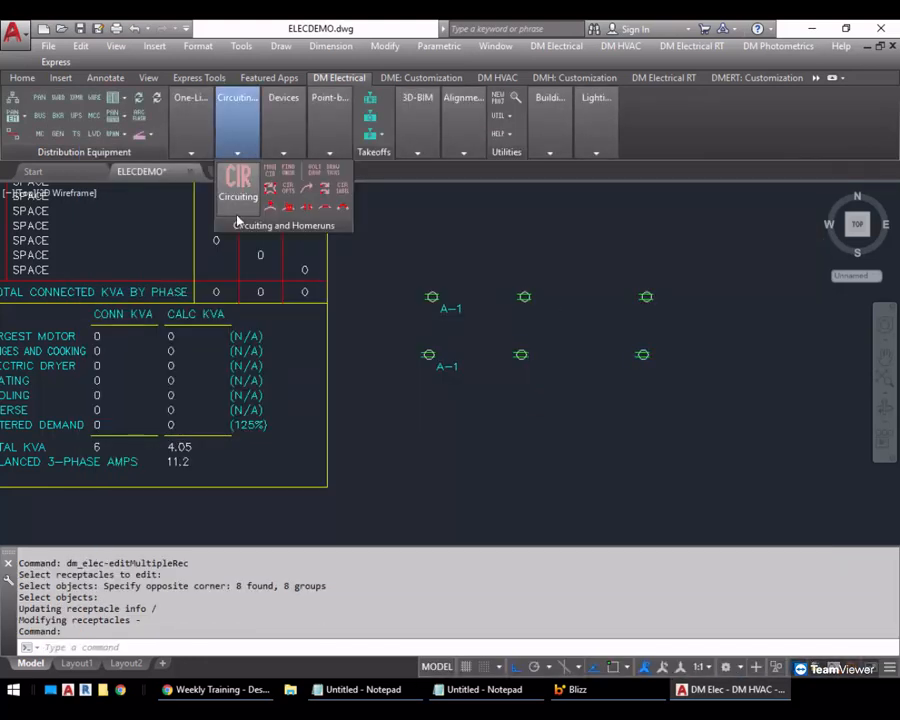
left_click(191, 269)
left_click(191, 280)
left_click(191, 561)
left_click(552, 258)
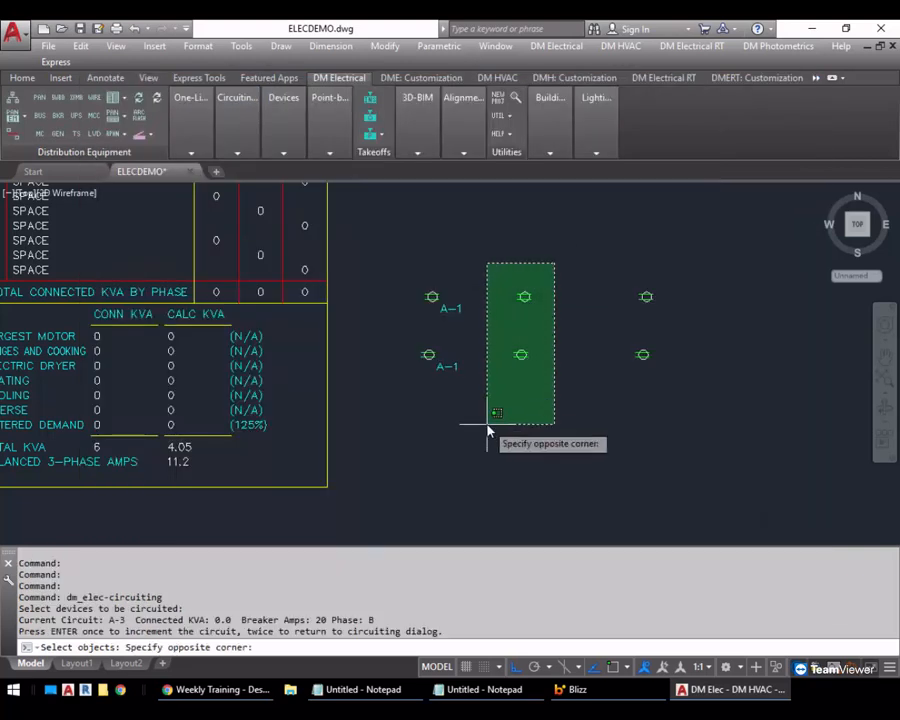
left_click(486, 420)
key("Return")
key("Return")
Circuit the remaining pair of small appliance receptacles to circuit A-5 and exit circuiting
left_click(697, 426)
left_click(613, 261)
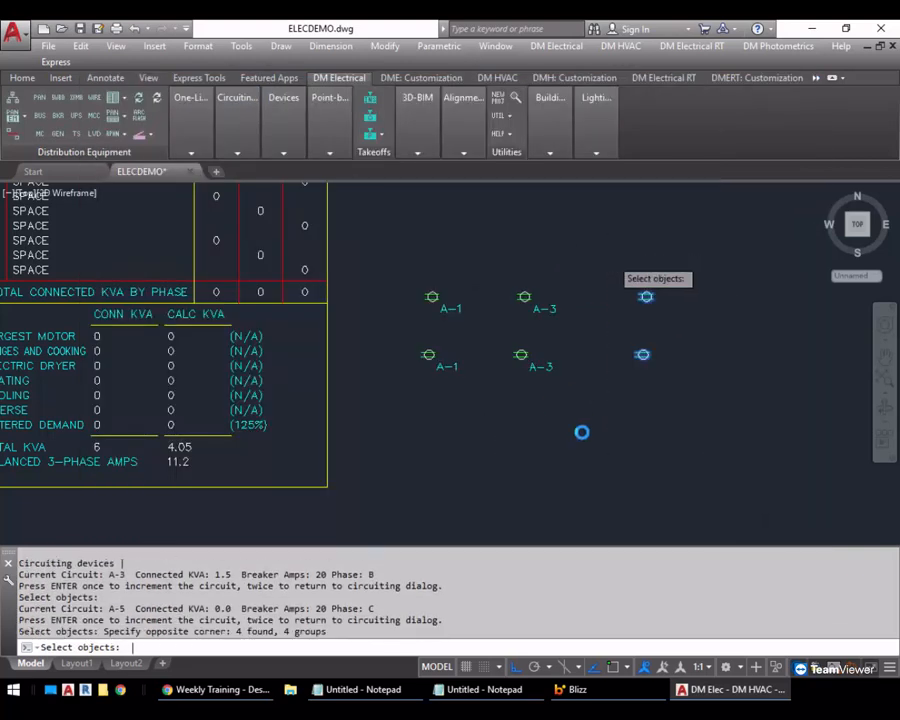
key("Return")
key("Return")
key("Return")
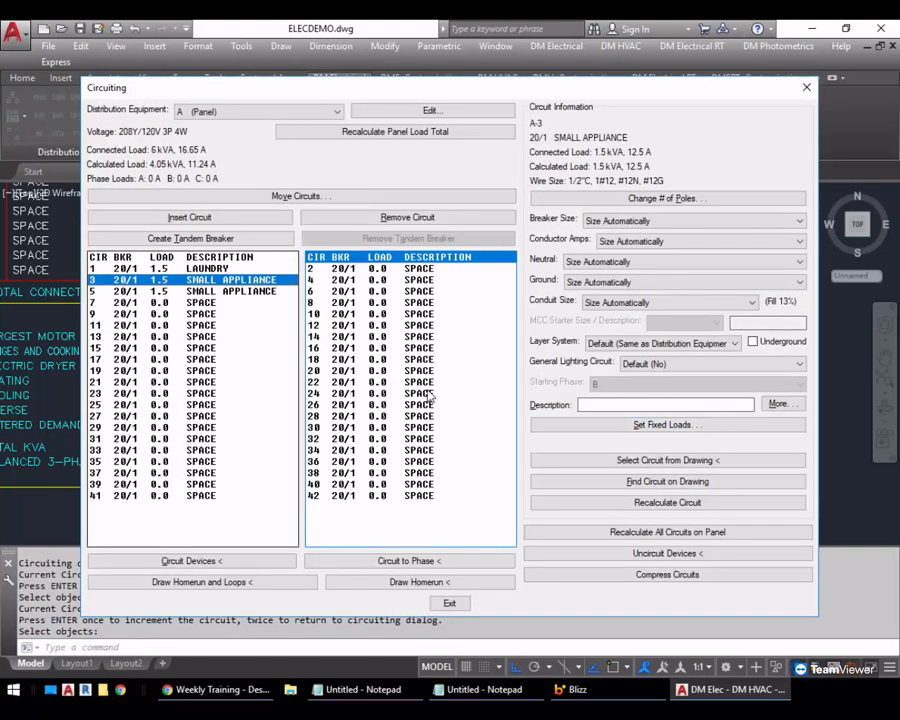
left_click(453, 600)
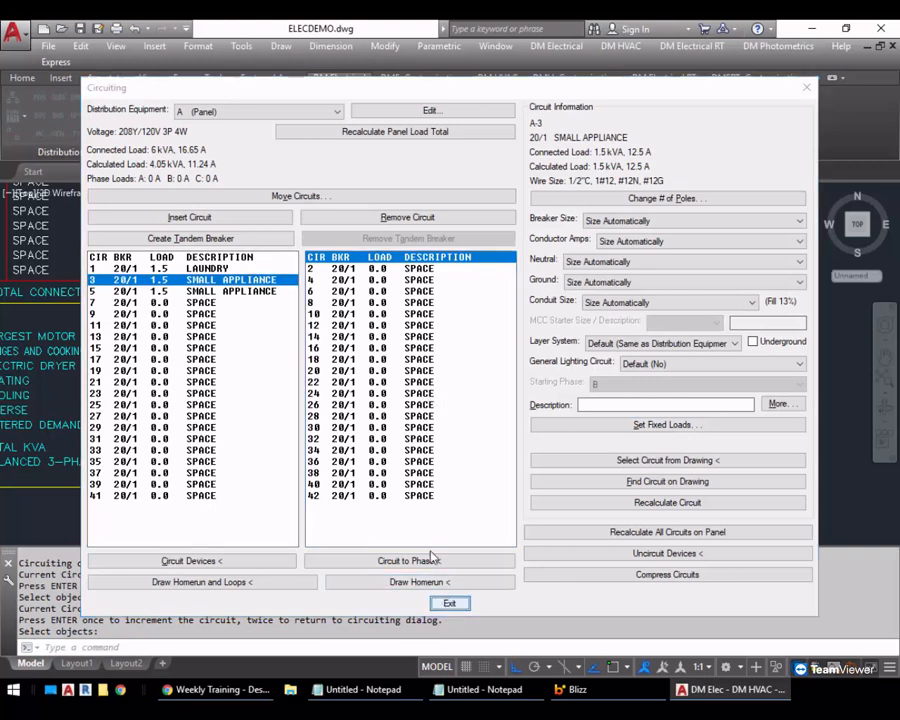
Update panel A's schedule again, recalculating loads to include the laundry and small appliance circuits
middle_click_drag(195, 392, 539, 378)
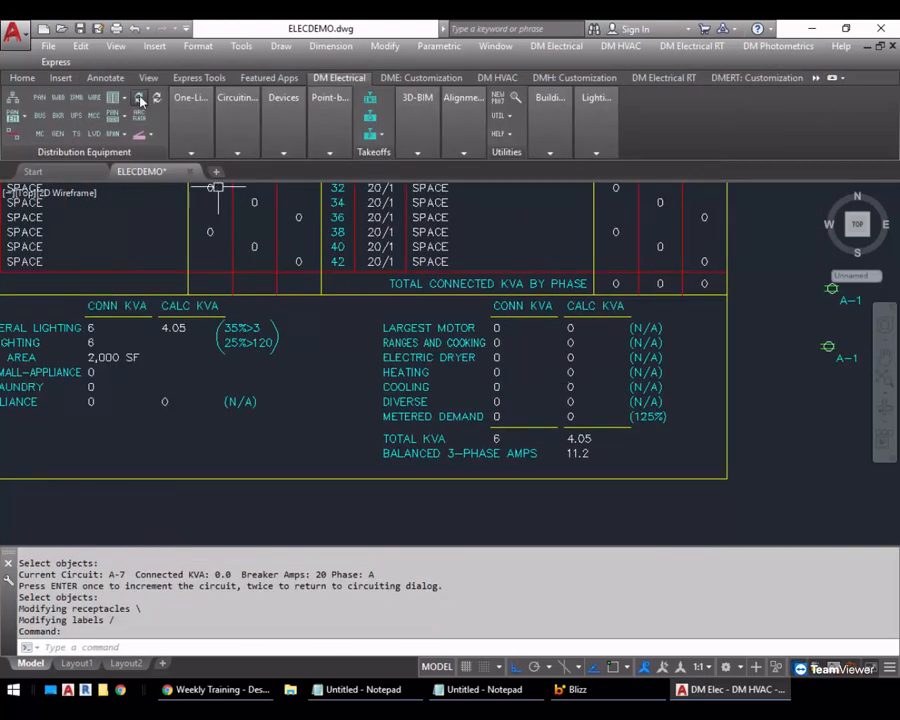
left_click(145, 313)
key("Return")
key("Return")
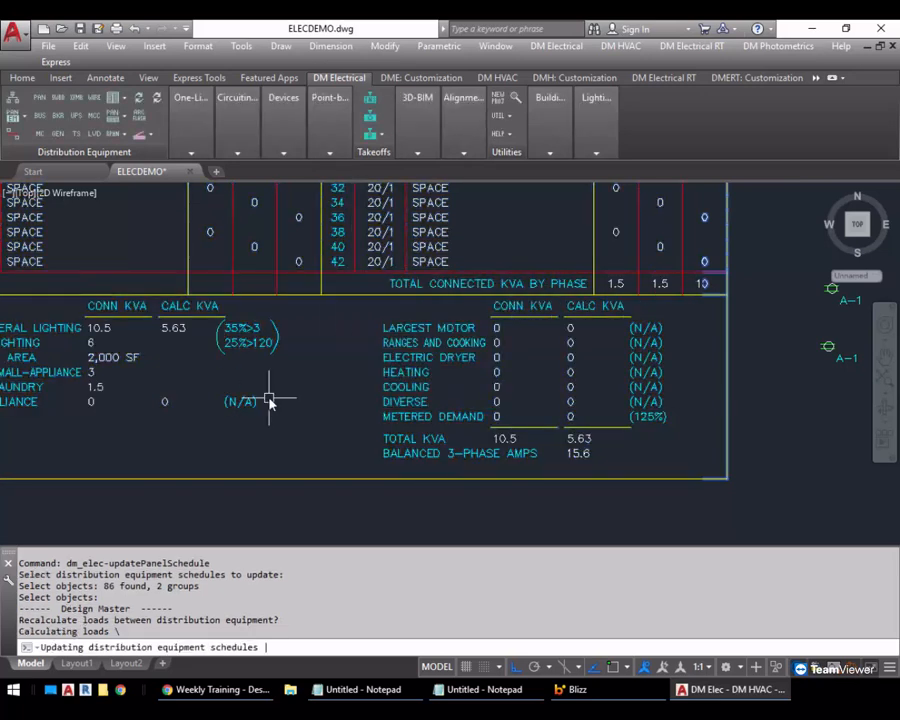
Change panel A's load calculation method to Optional Dwelling Unit, Section IV and its schedule block to Panel with Phase Breakdown, Dwelling Unit IV
middle_click_drag(282, 401, 440, 405)
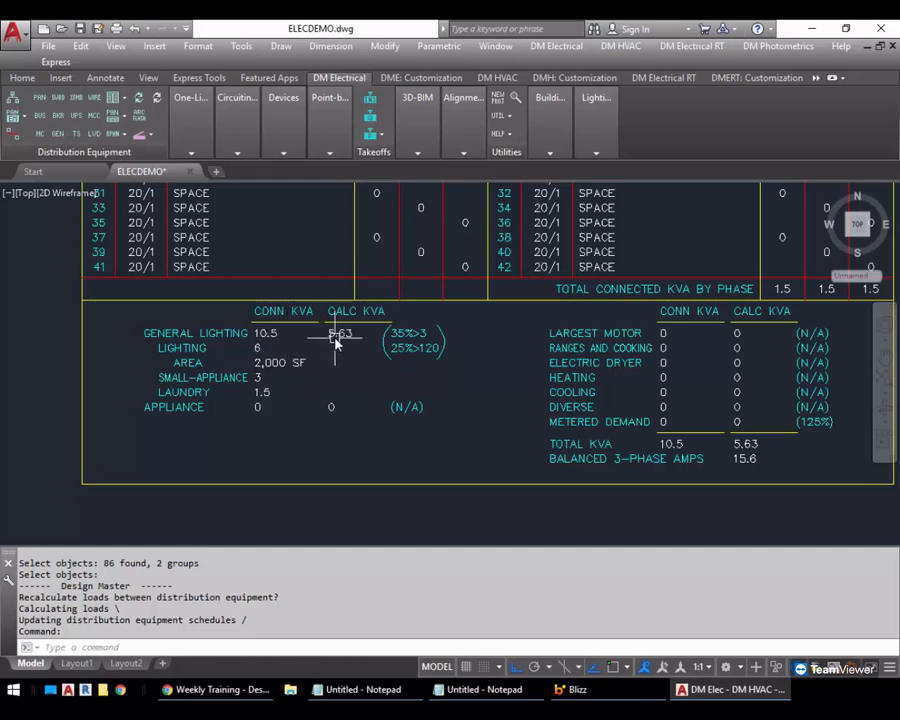
middle_click_drag(414, 388, 315, 380)
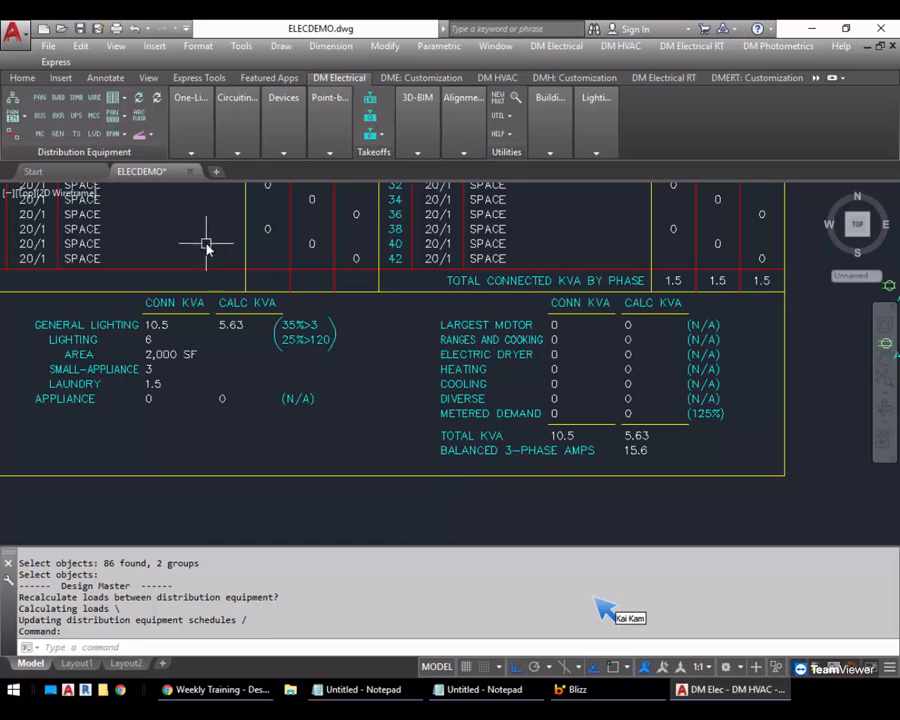
left_click(39, 102)
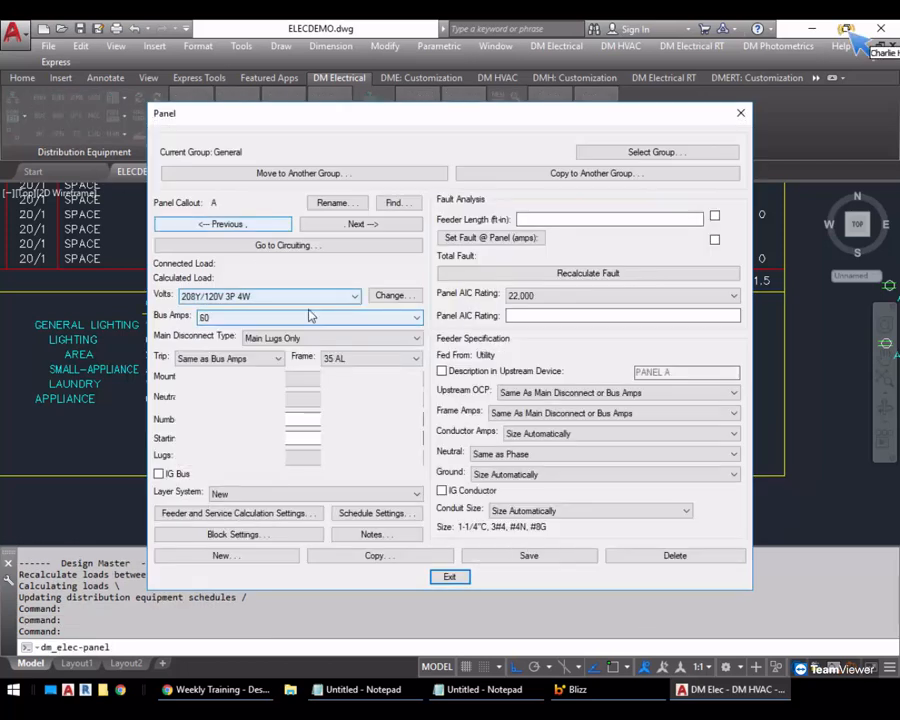
left_click(238, 513)
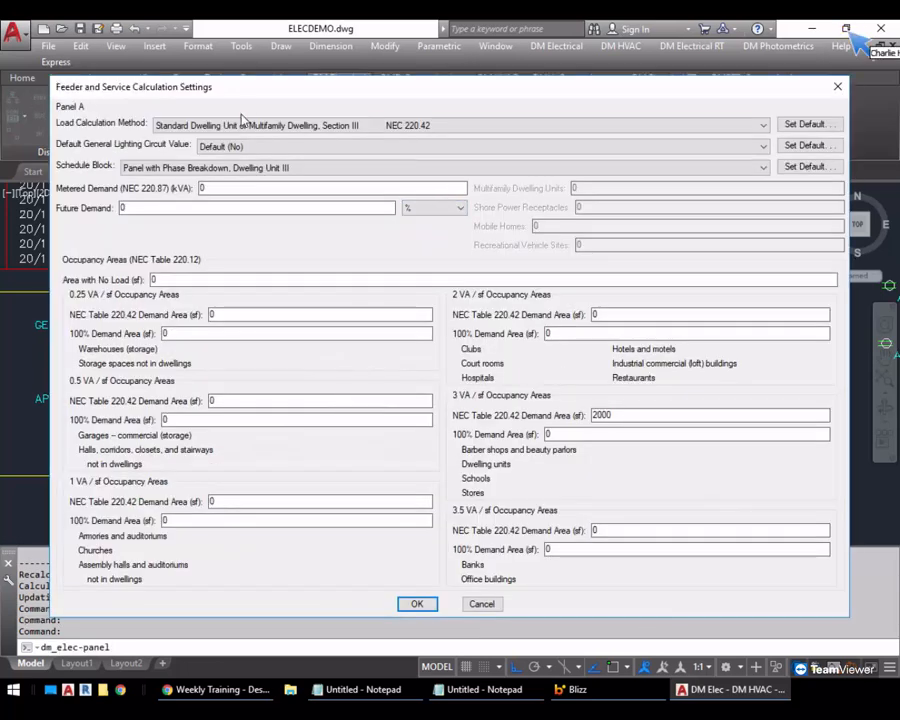
left_click(246, 127)
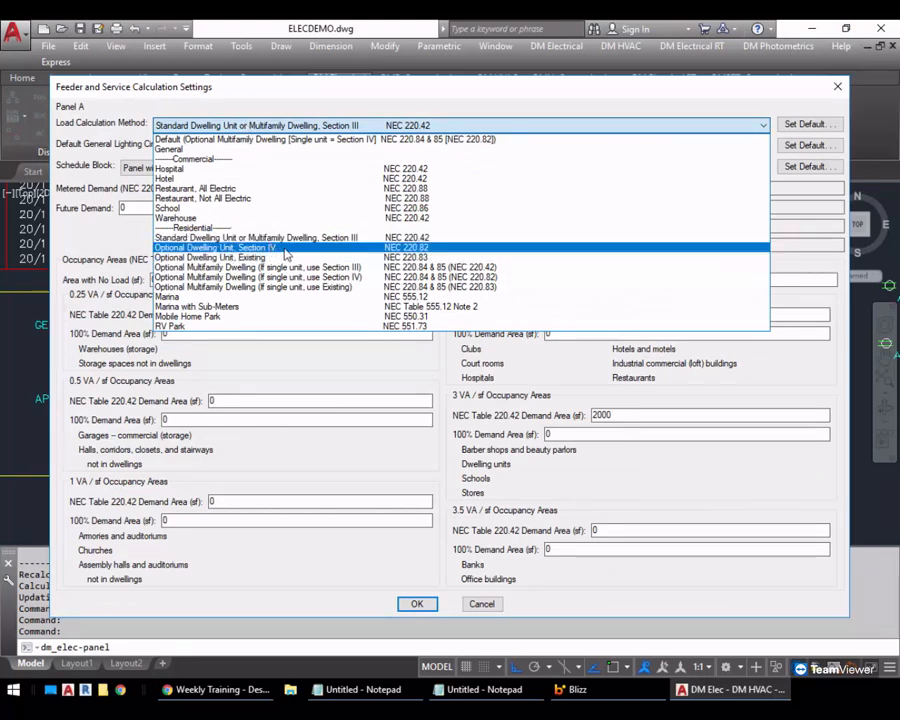
left_click(270, 248)
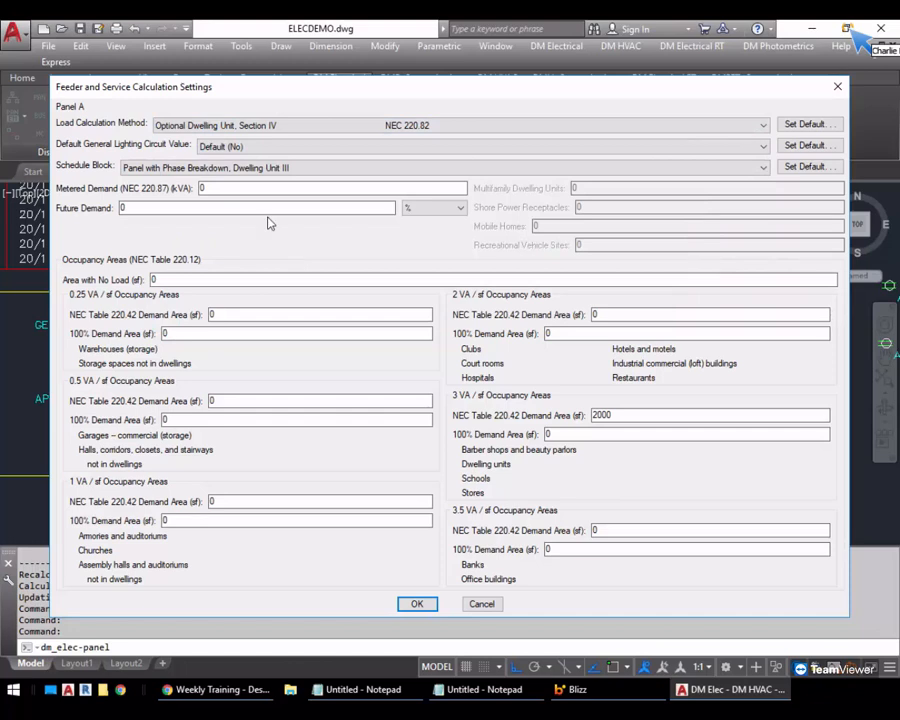
left_click(281, 168)
left_click(279, 260)
left_click(417, 603)
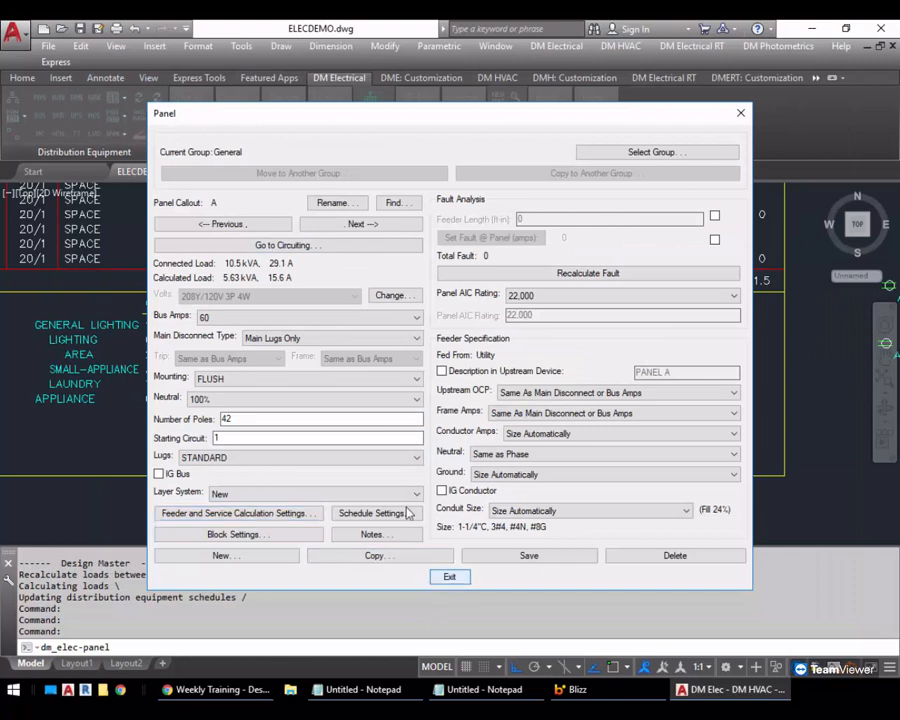
left_click(449, 577)
Update panel A's schedule with recalculated loads to show the optional dwelling service calculation
left_click(349, 394)
left_click(252, 274)
right_click(252, 274)
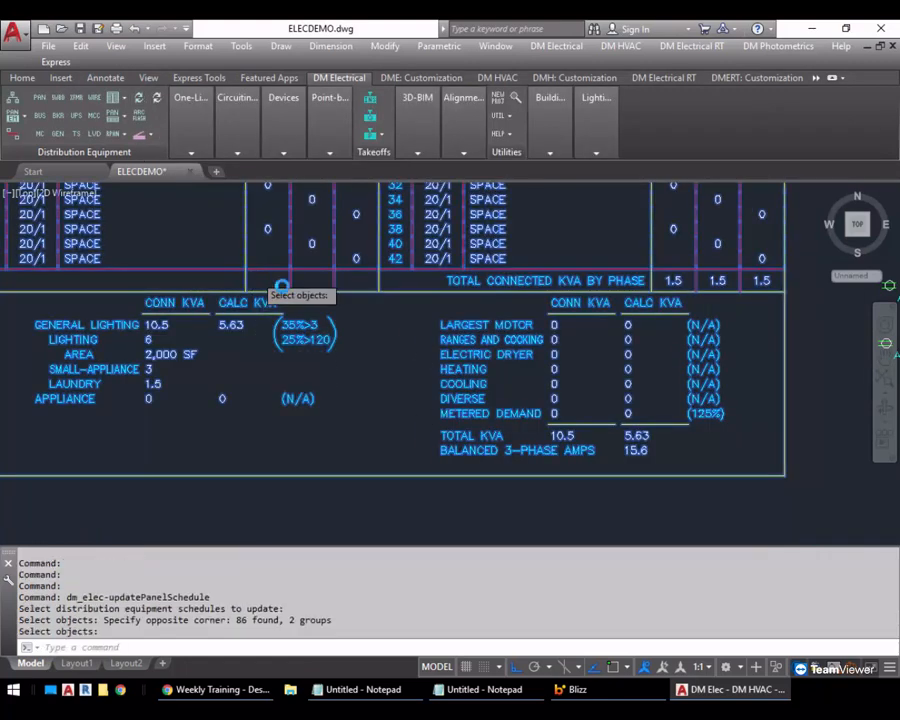
left_click(468, 390)
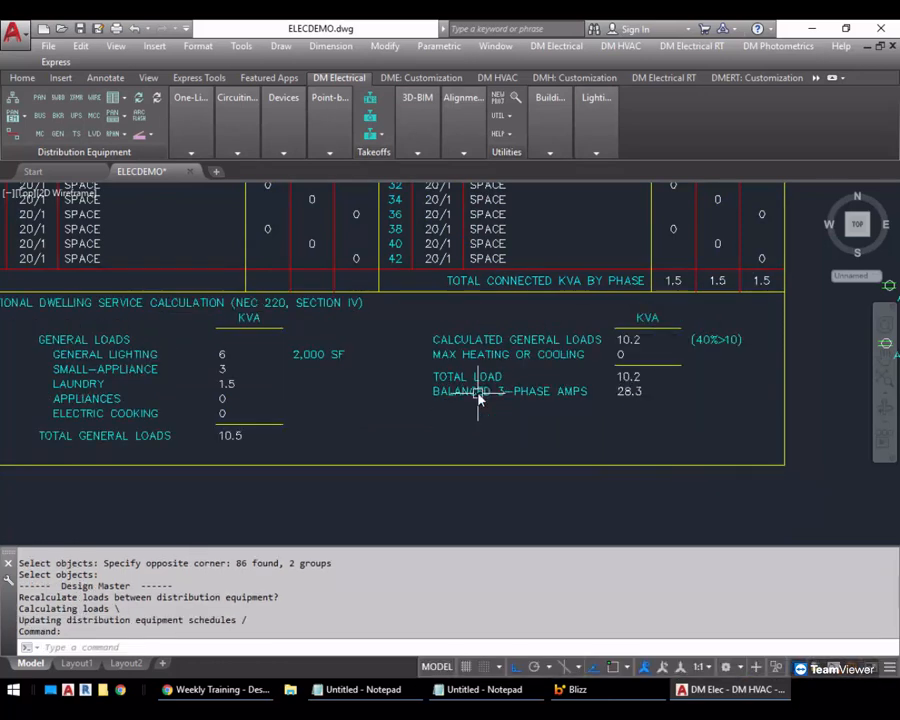
middle_click_drag(321, 402, 345, 402)
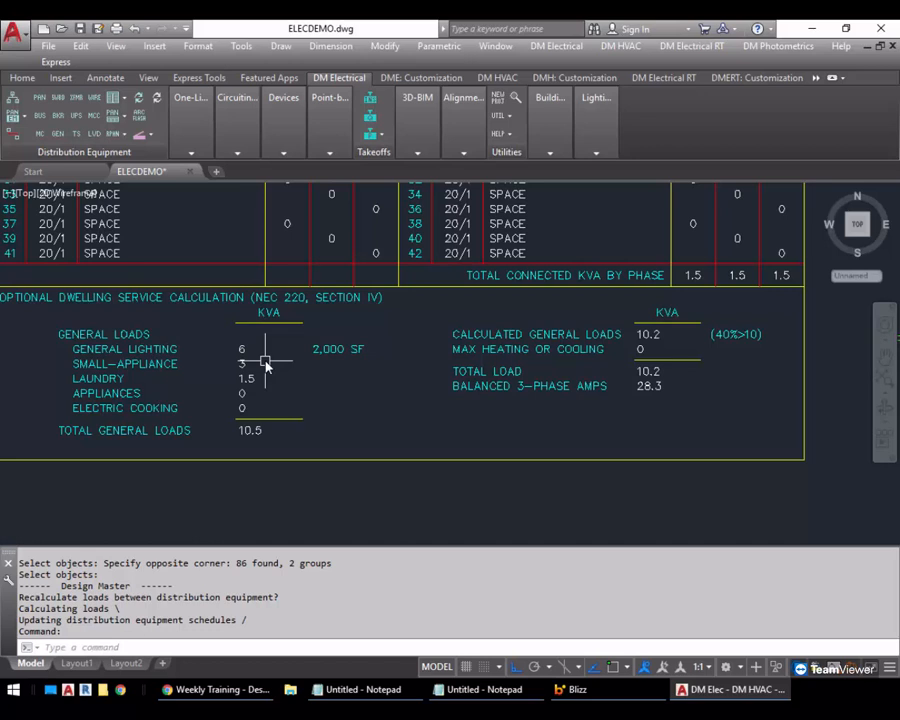
Copy the lower row of three receptacles on circuits A-1, A-3 and A-5 straight down into open space
scroll(291, 362, "down", 5)
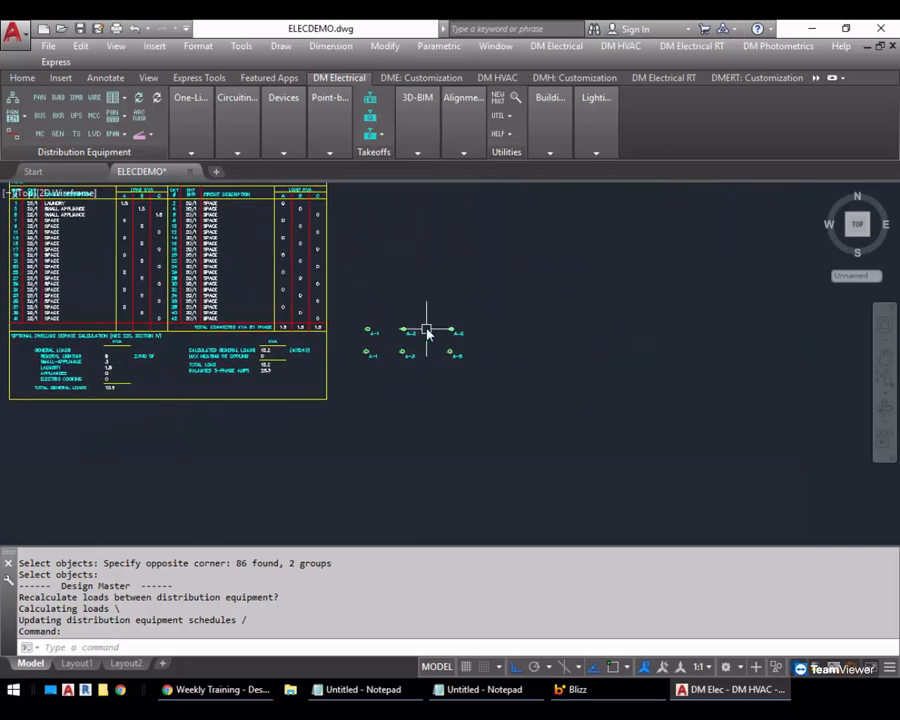
scroll(427, 333, "up", 4)
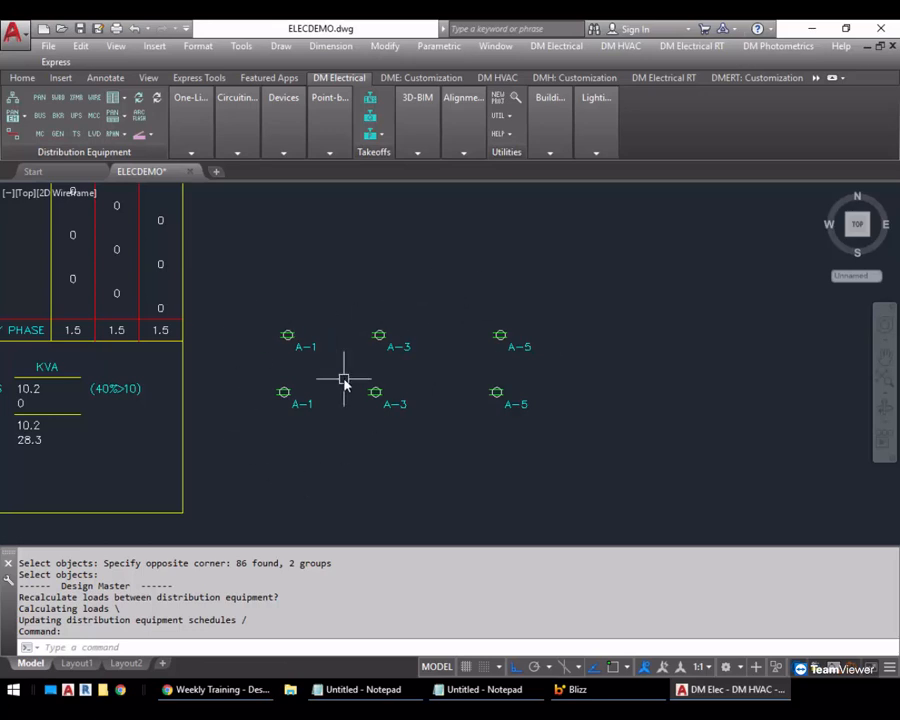
middle_click_drag(471, 354, 531, 256)
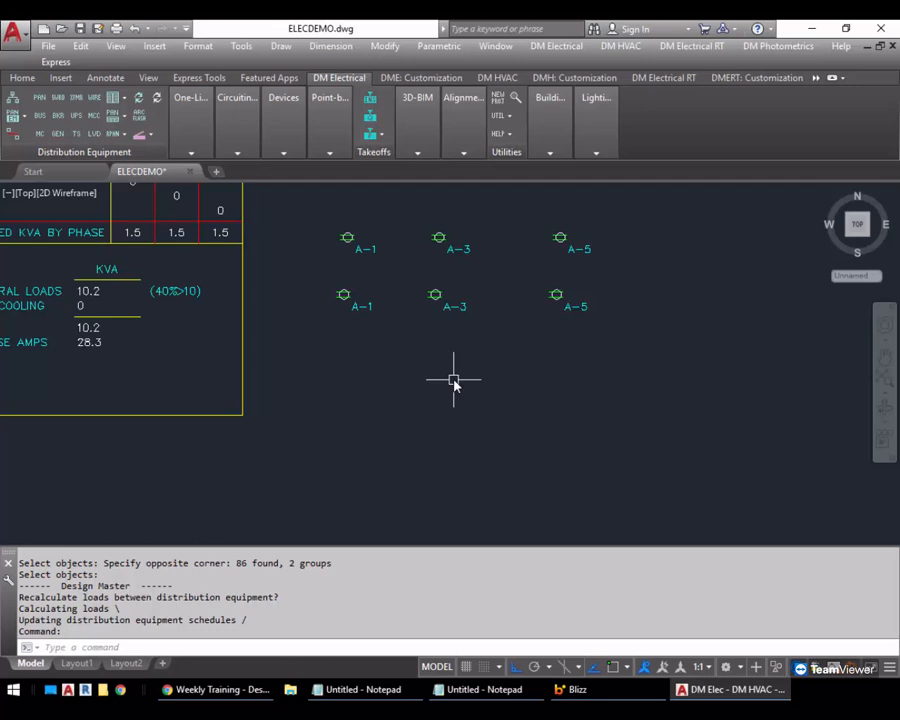
type("co")
key("Return")
left_click(615, 279)
left_click(340, 329)
key("Return")
left_click(645, 257)
left_click(648, 388)
key("Return")
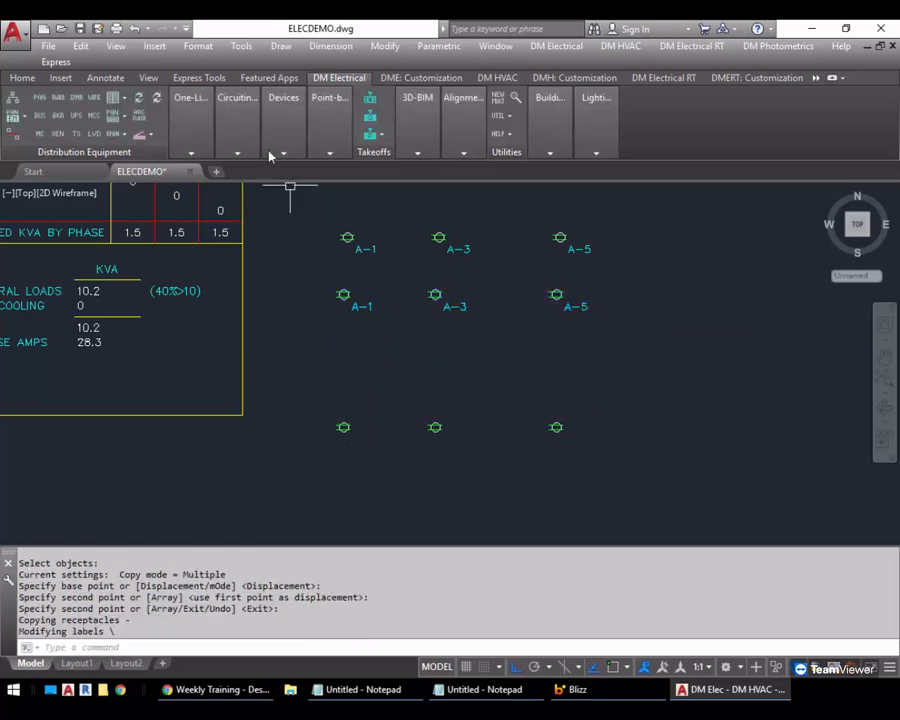
Edit the three copied receptacles together, setting their load type to Receptacle and panel description to RECEPTACLE
mouse_move(288, 128)
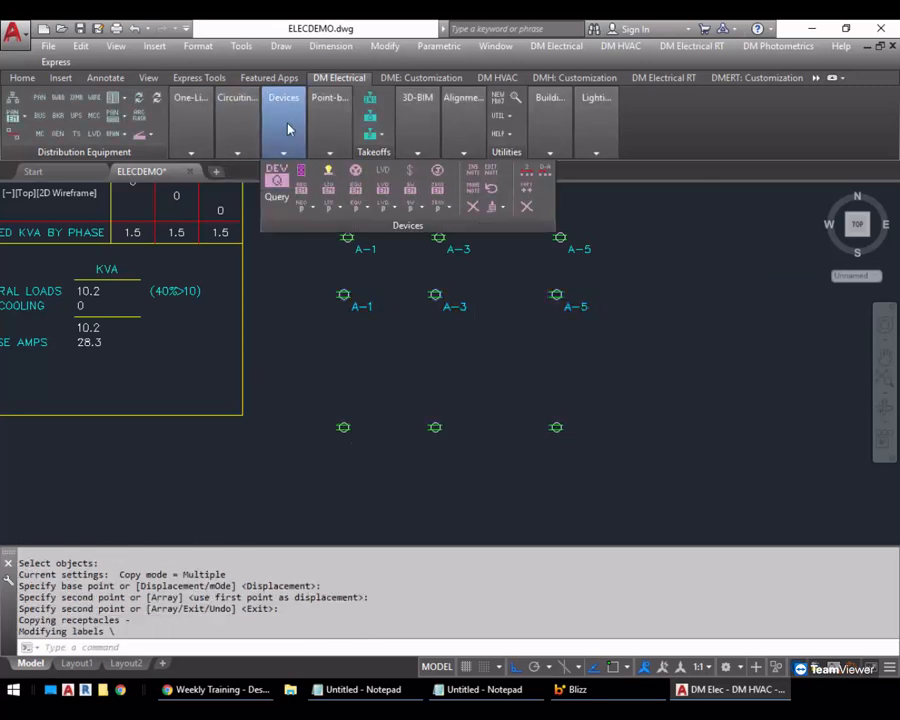
left_click(617, 462)
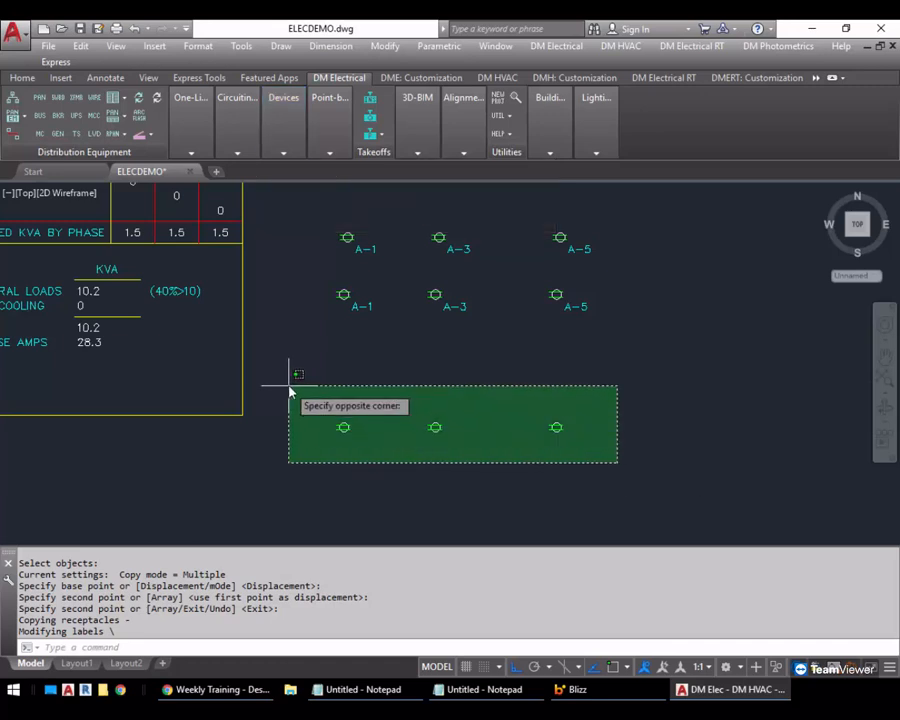
left_click(289, 390)
key("Return")
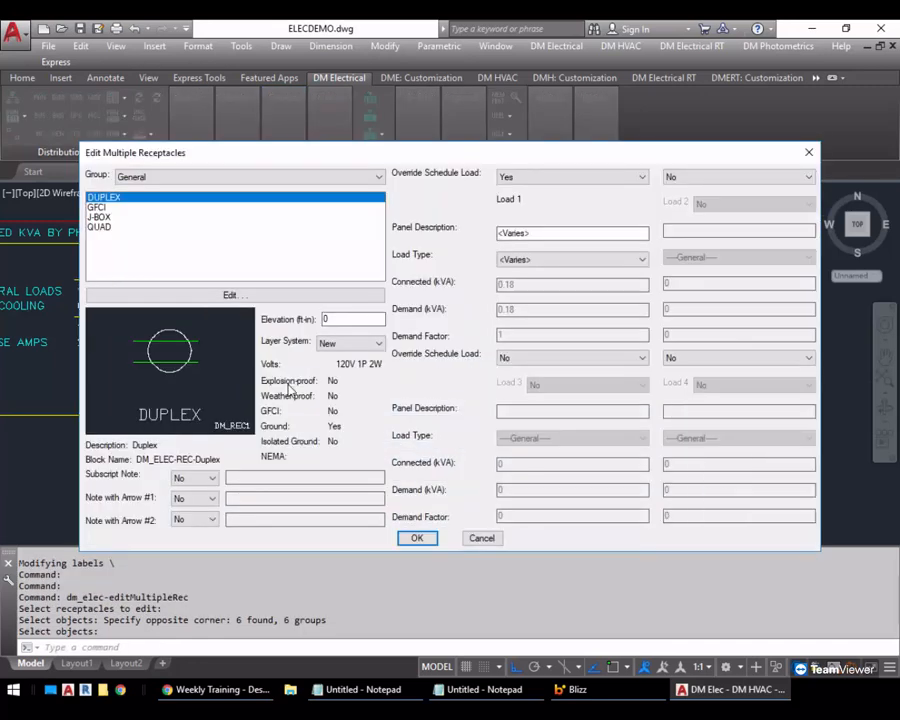
left_click(534, 260)
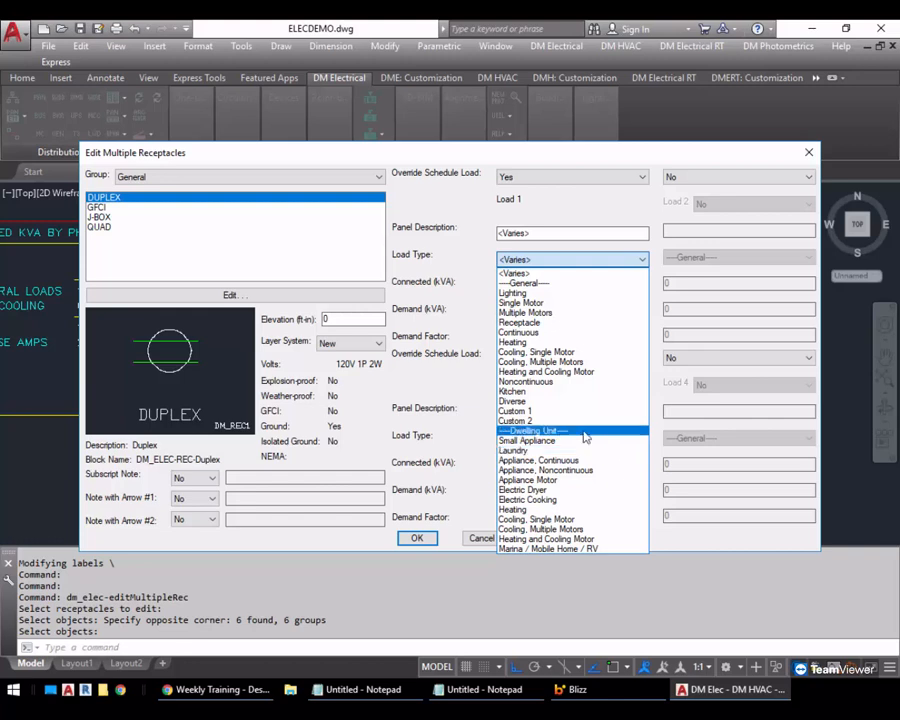
left_click(524, 322)
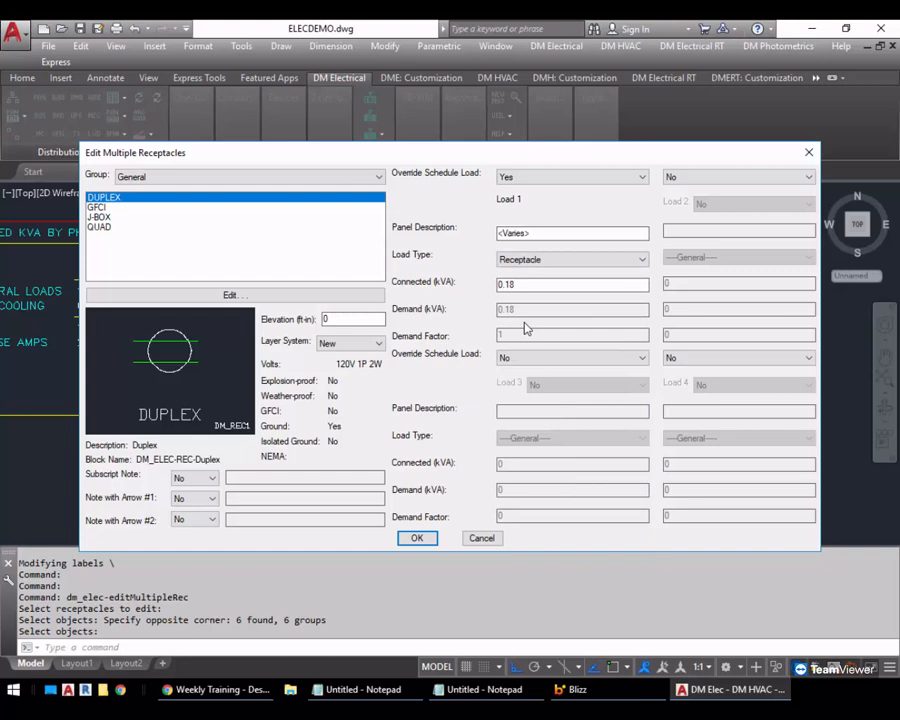
left_click_drag(589, 232, 453, 233)
type("RECEPAT")
key("BackSpace")
key("BackSpace")
type("TACLE")
left_click(416, 538)
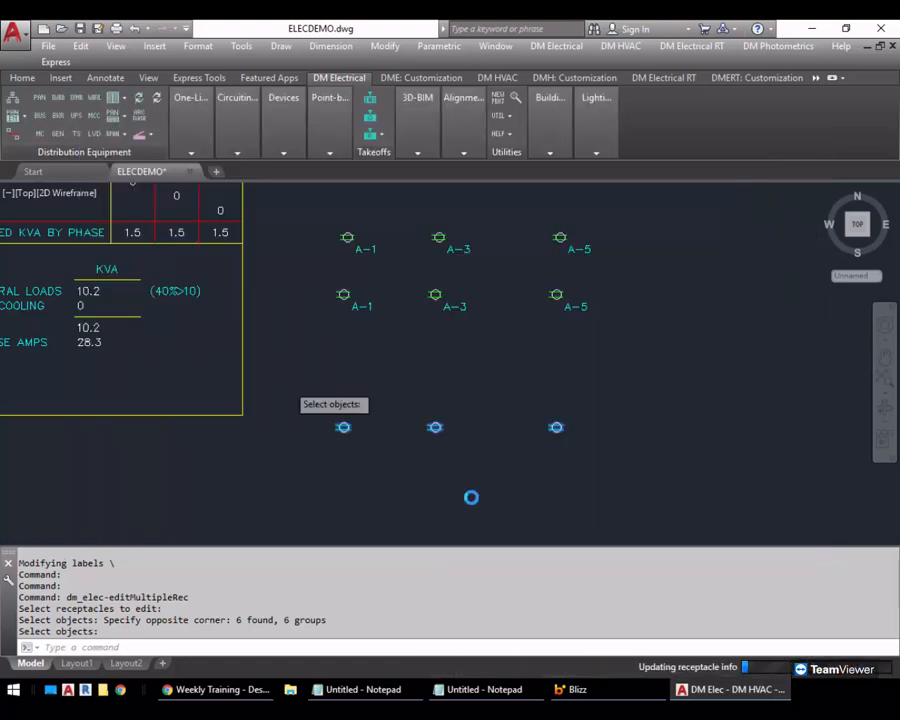
Circuit the three new general receptacles to circuit 7 of panel A and exit circuiting
left_click(230, 135)
left_click(237, 185)
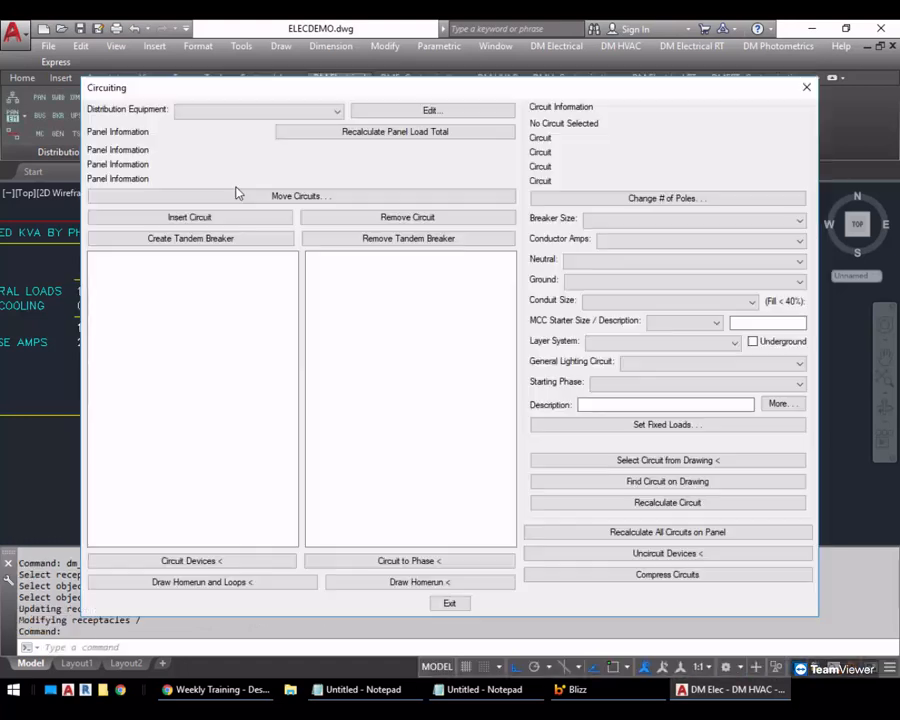
left_click(200, 302)
left_click(190, 560)
left_click(648, 481)
left_click(358, 420)
key("Return")
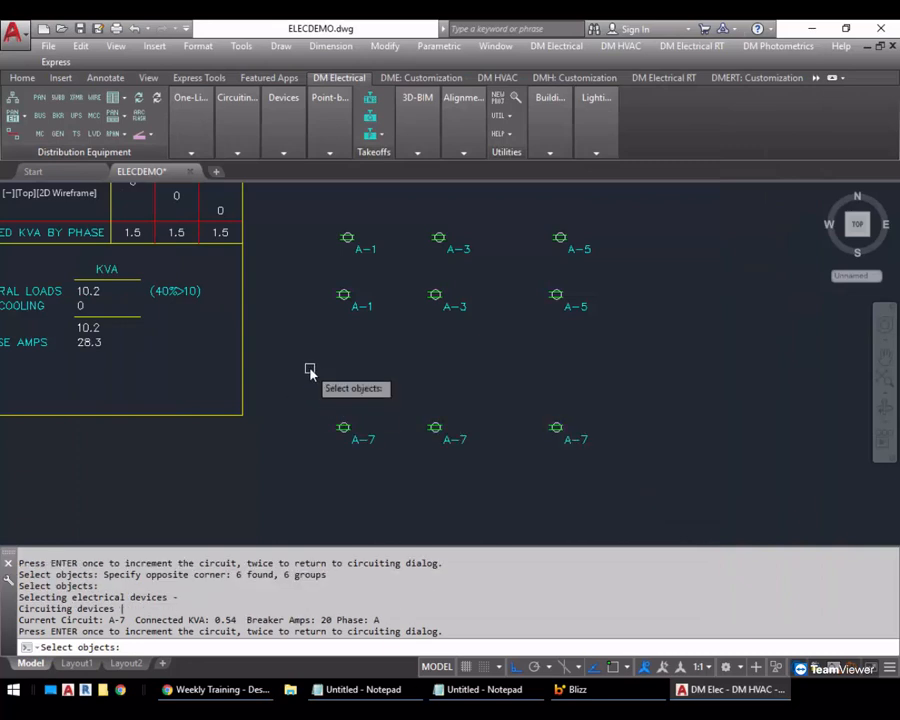
key("Return")
key("Return")
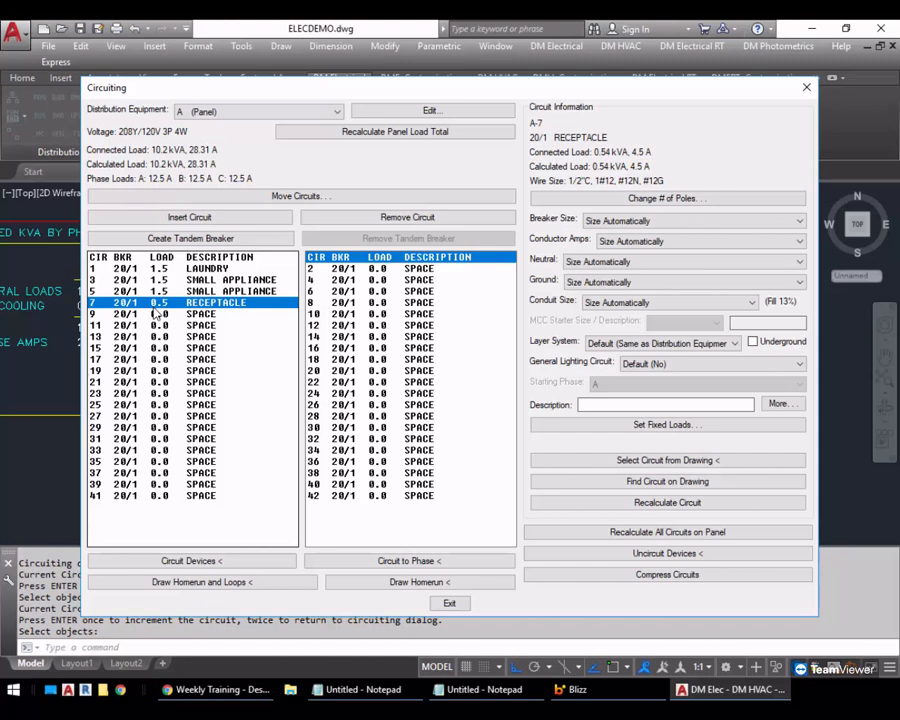
left_click(449, 604)
Set panel A to Standard Dwelling Unit or Multifamily Dwelling, Section III, with the Panel with Phase Breakdown, Dwelling Unit III schedule block
scroll(157, 370, "down", 3)
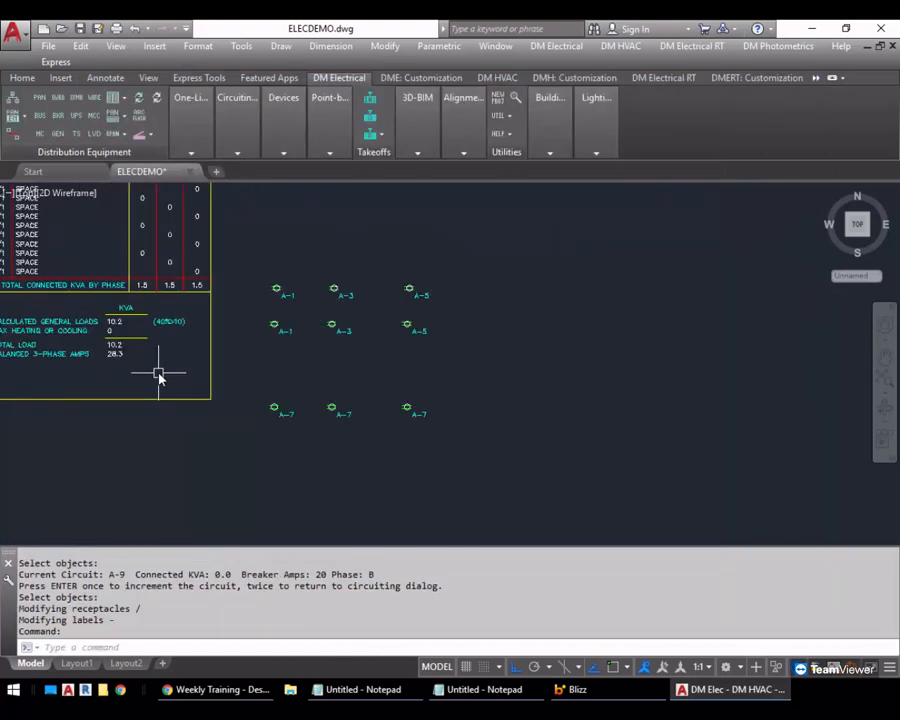
middle_click_drag(157, 372, 518, 342)
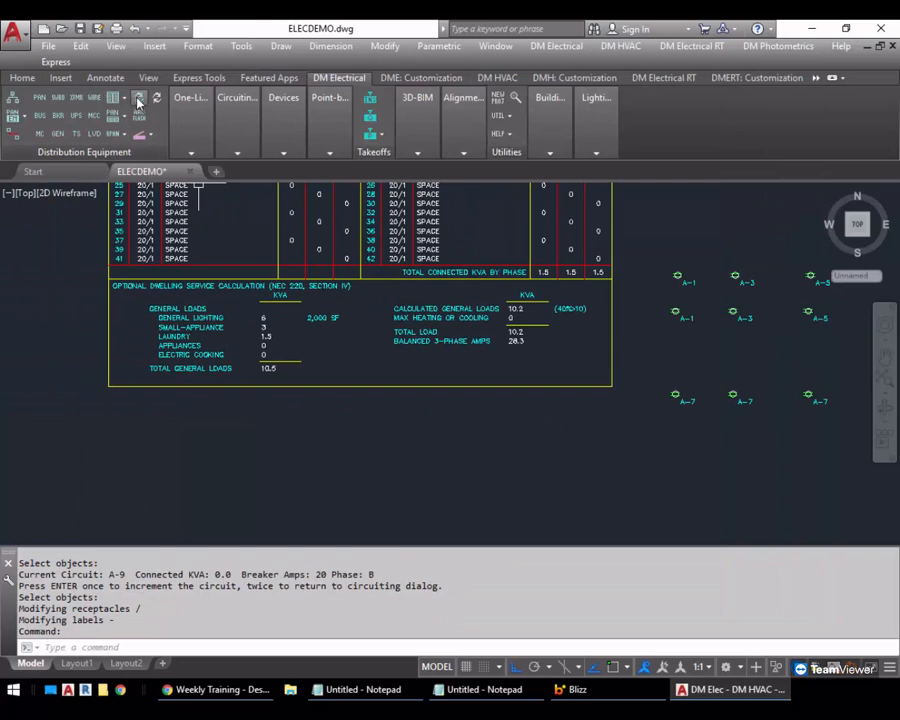
middle_click_drag(257, 278, 243, 290)
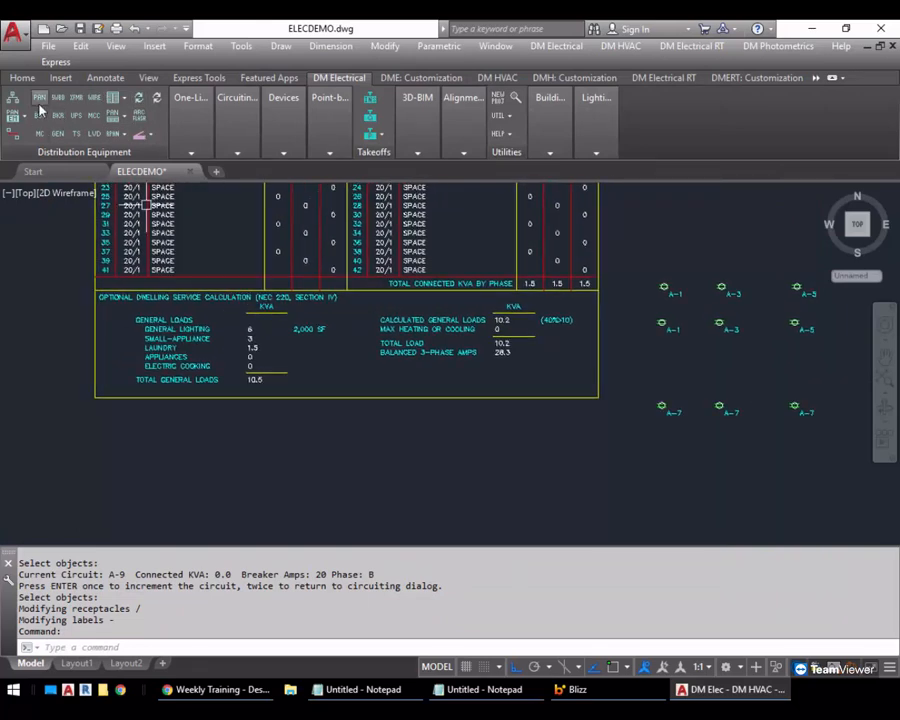
left_click(40, 104)
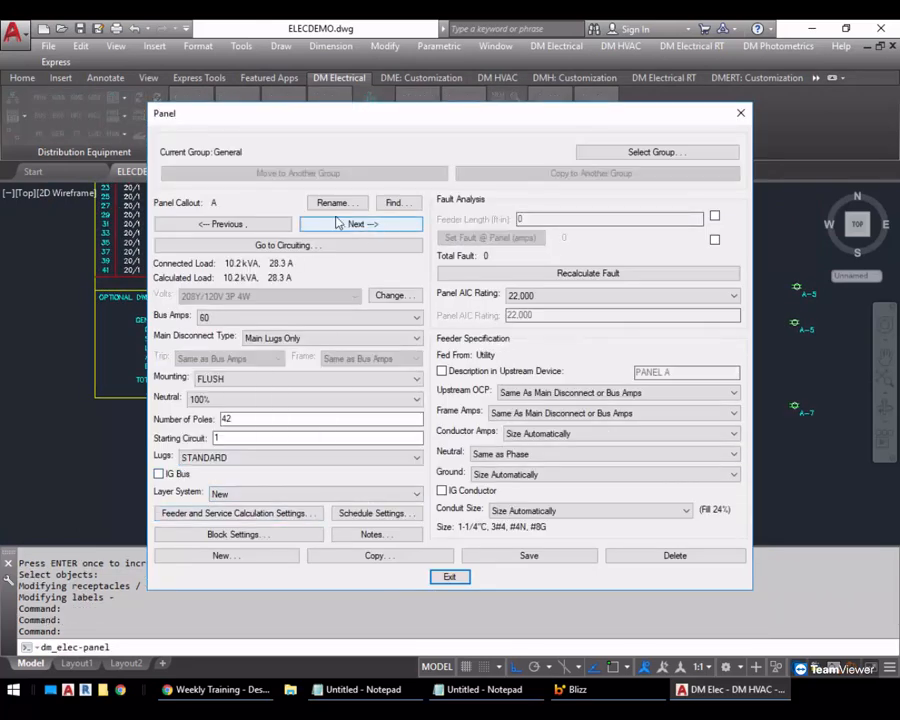
left_click(257, 511)
left_click(250, 126)
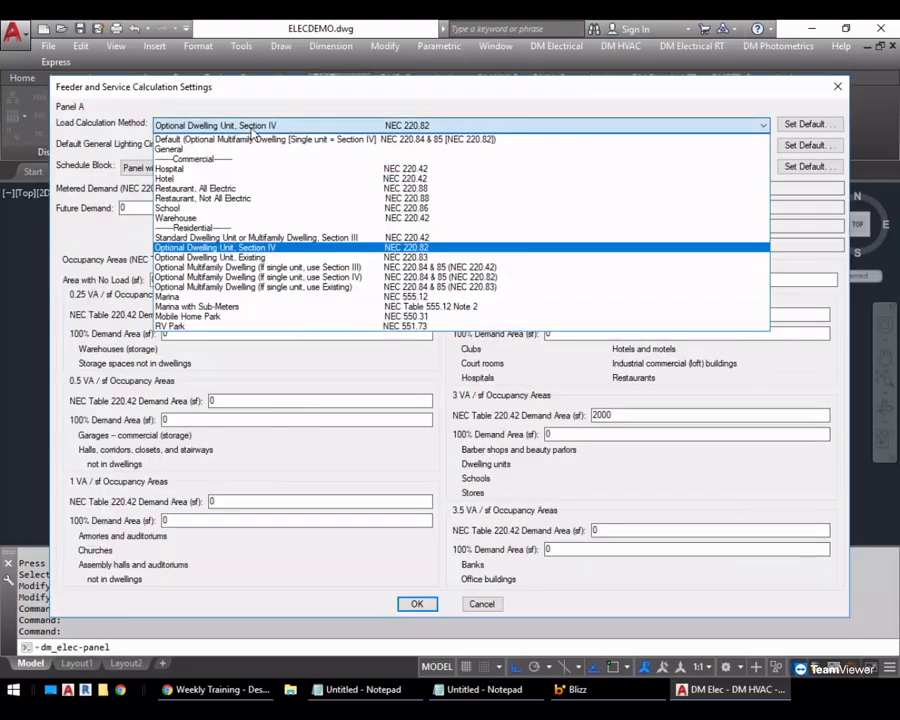
left_click(250, 237)
left_click(205, 167)
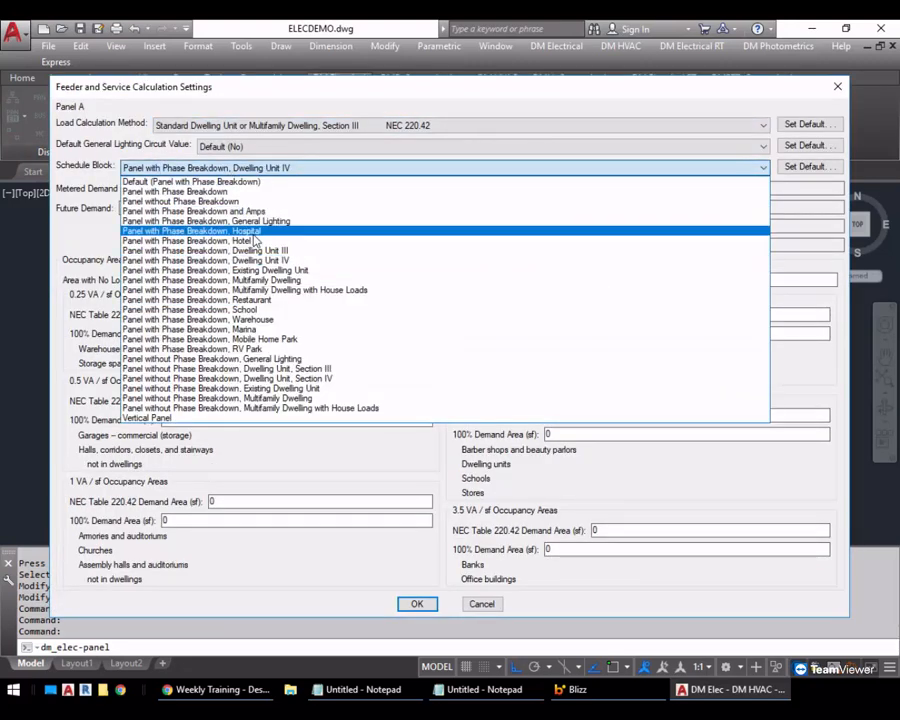
left_click(250, 250)
left_click(417, 604)
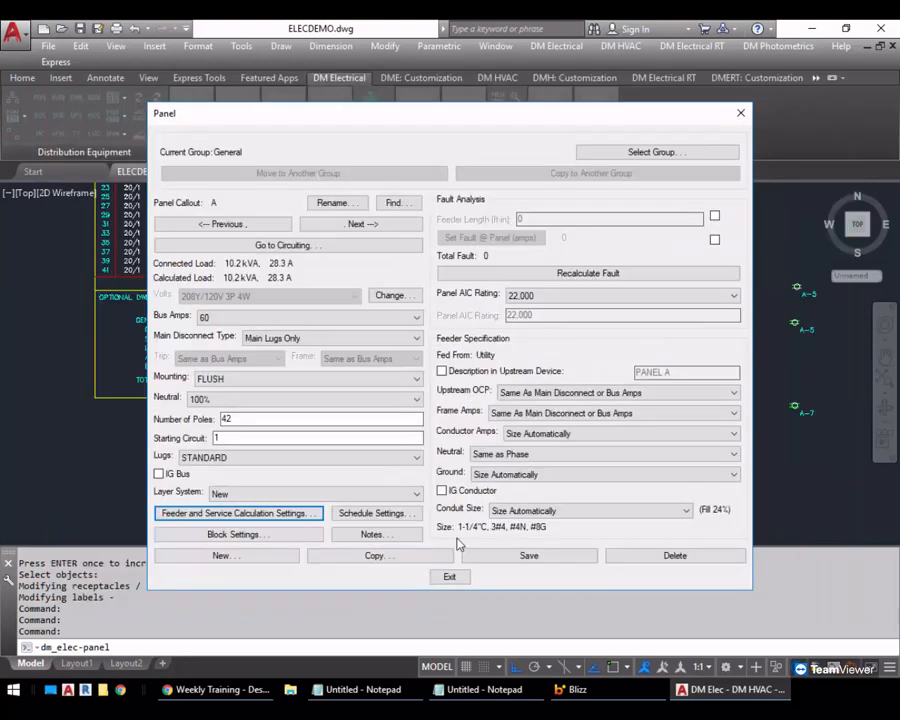
left_click(449, 576)
Update panel A's schedule with recalculated loads for the Section III method, including the general receptacle circuit, and examine the load totals
left_click(218, 238)
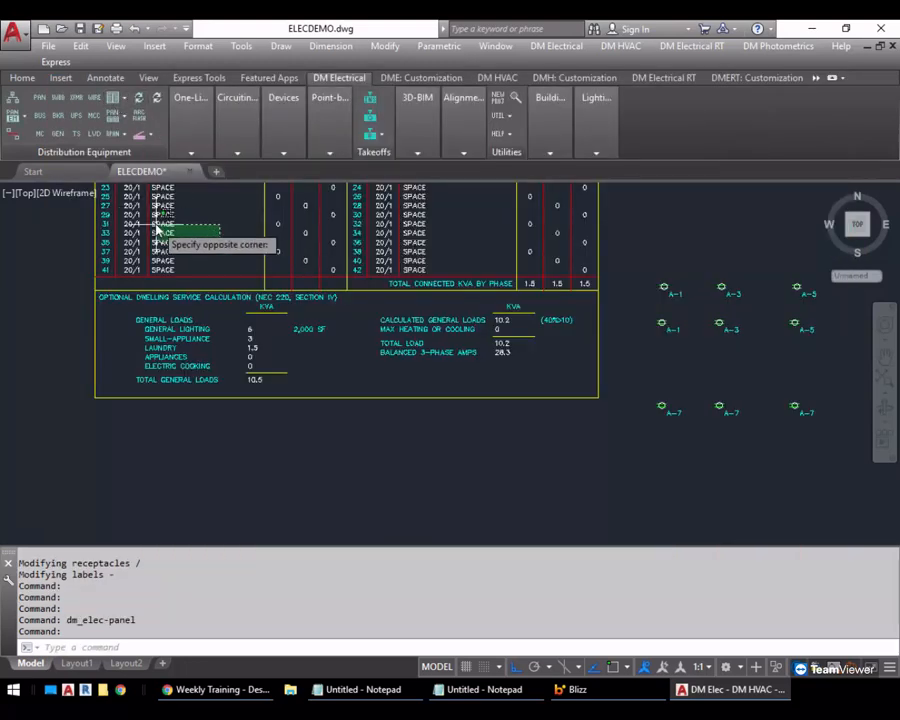
left_click(155, 229)
left_click(478, 391)
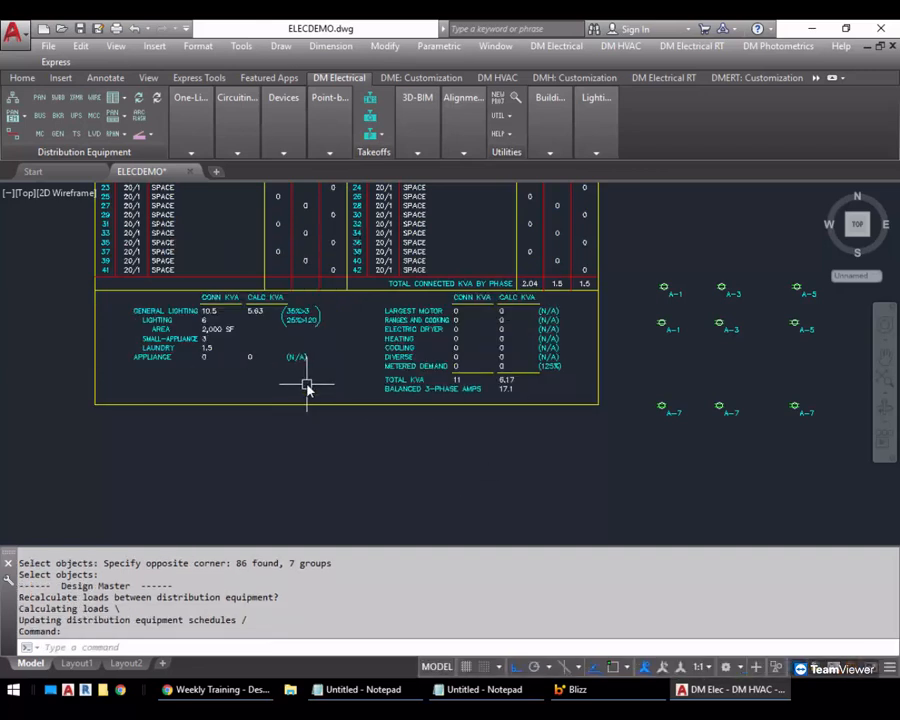
scroll(310, 380, "up", 2)
middle_click_drag(312, 376, 316, 399)
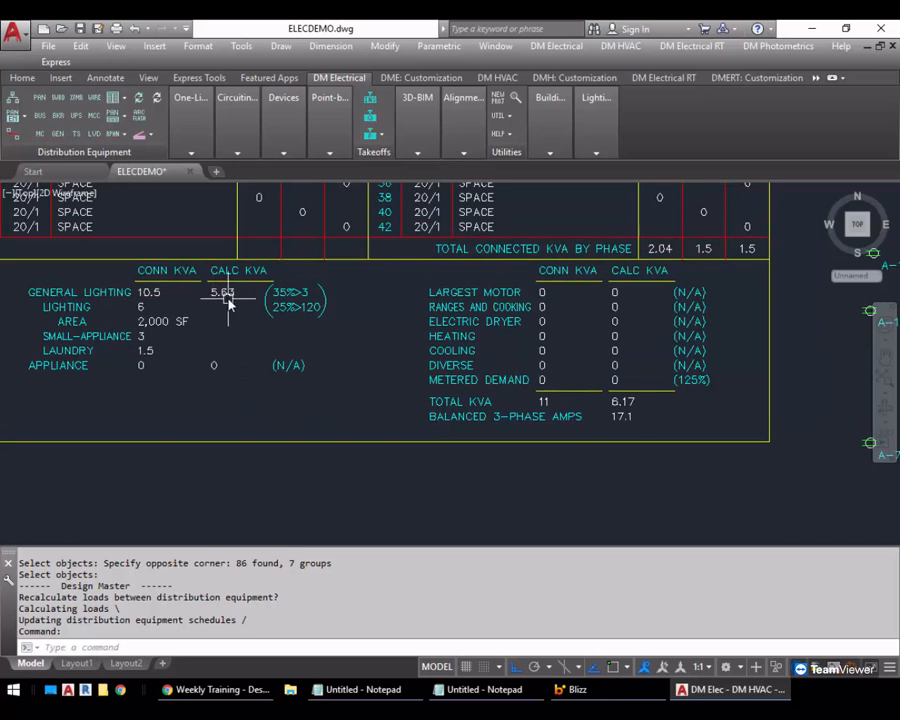
middle_click_drag(297, 358, 275, 354)
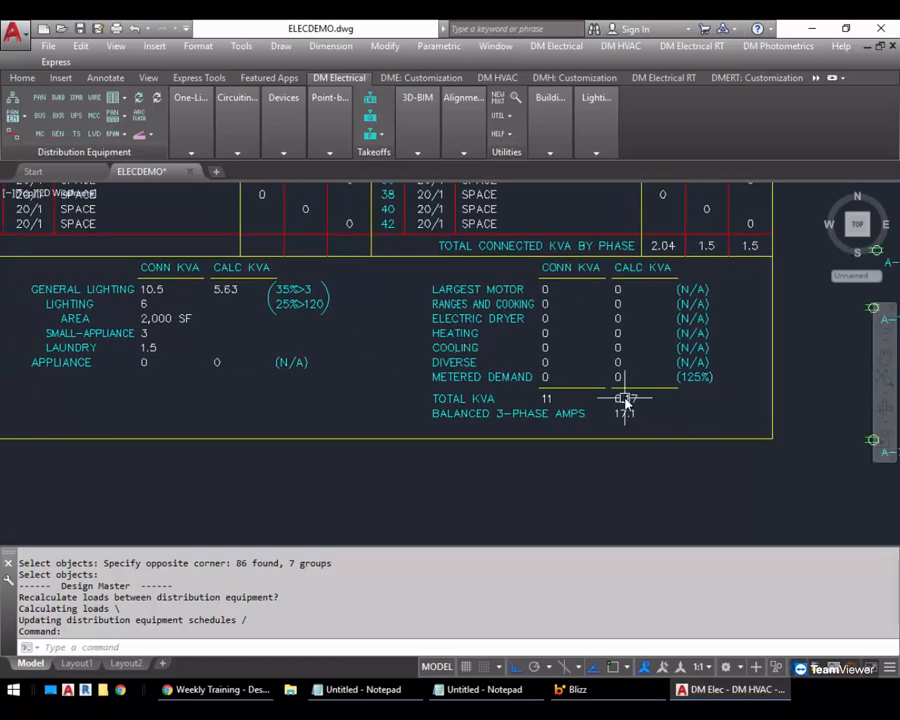
Set the General Lighting Circuit option to Yes for receptacle circuit 7 of panel A and exit circuiting
mouse_move(636, 407)
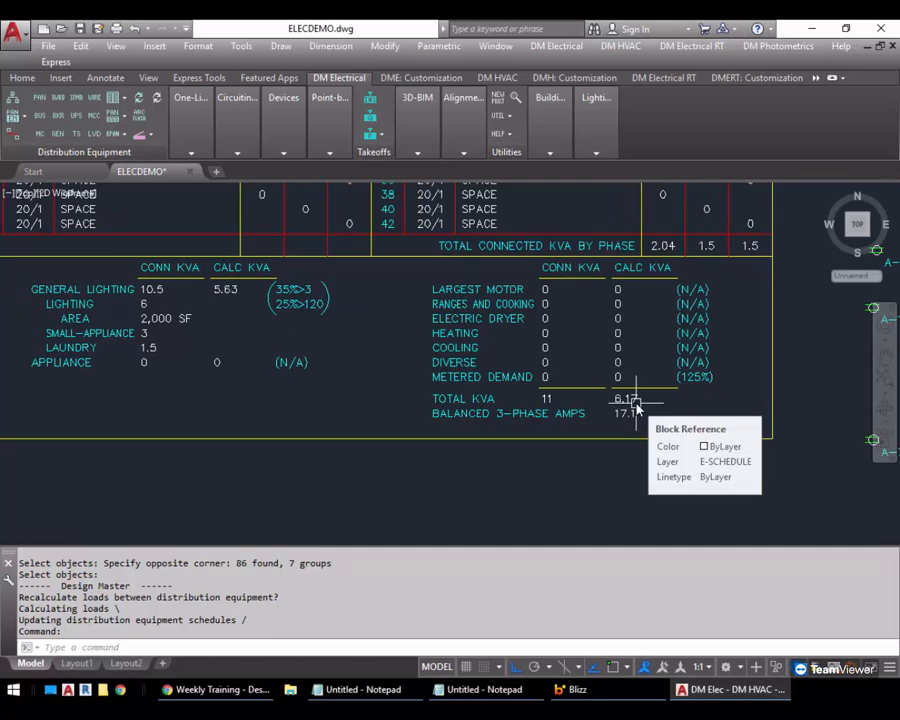
middle_click_drag(657, 438, 577, 420)
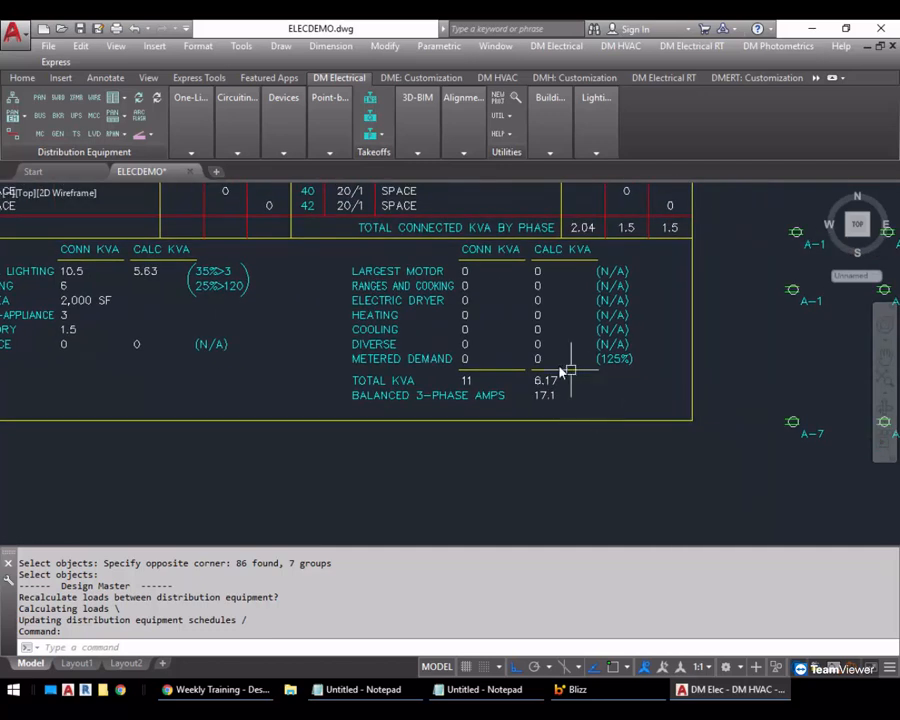
scroll(539, 421, "down", 2)
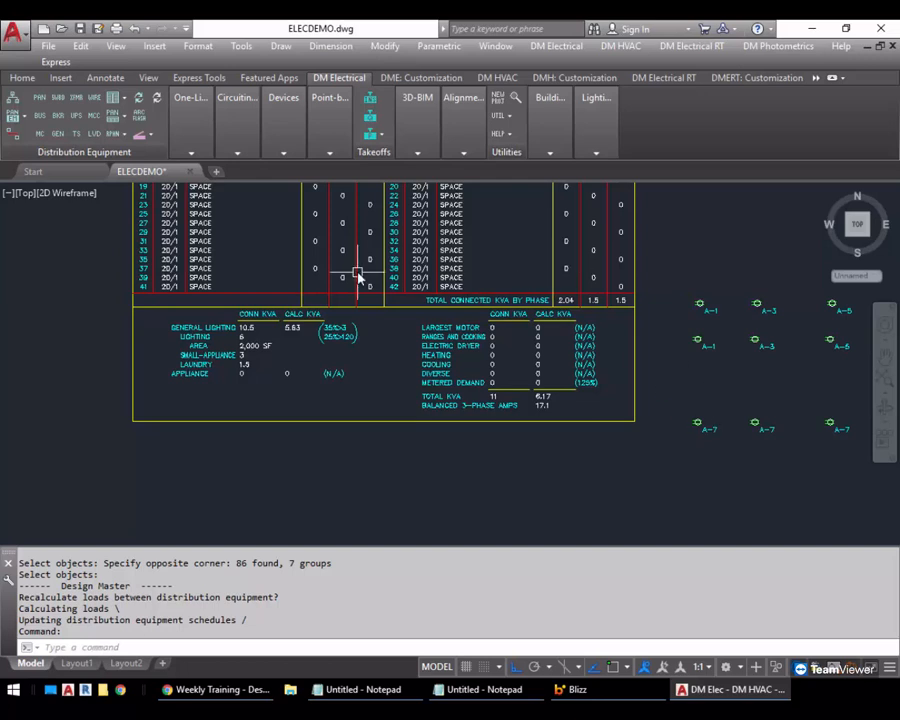
mouse_move(234, 128)
left_click(233, 173)
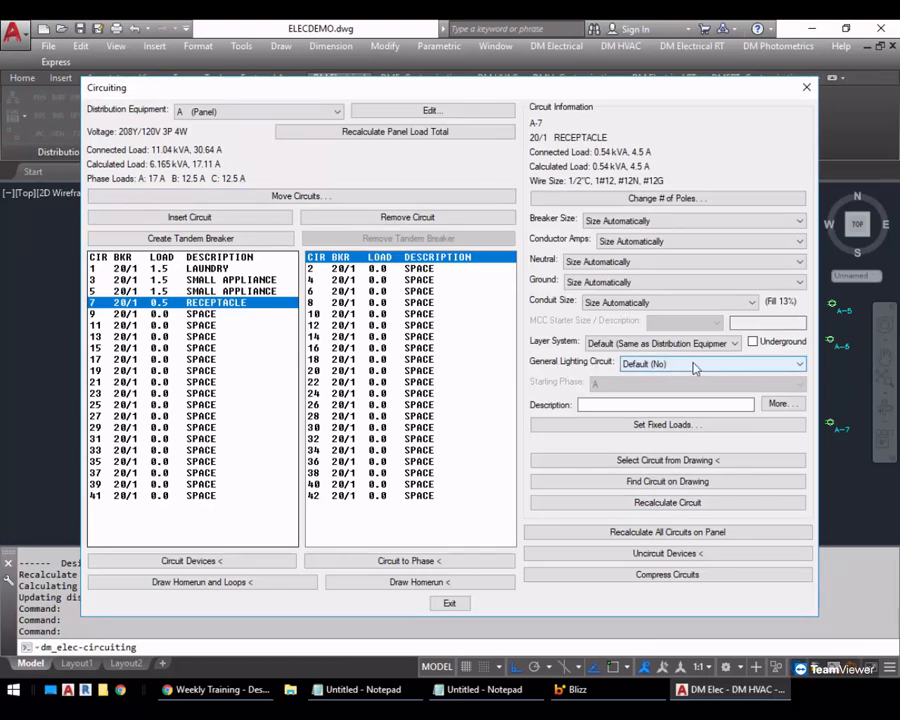
left_click(750, 364)
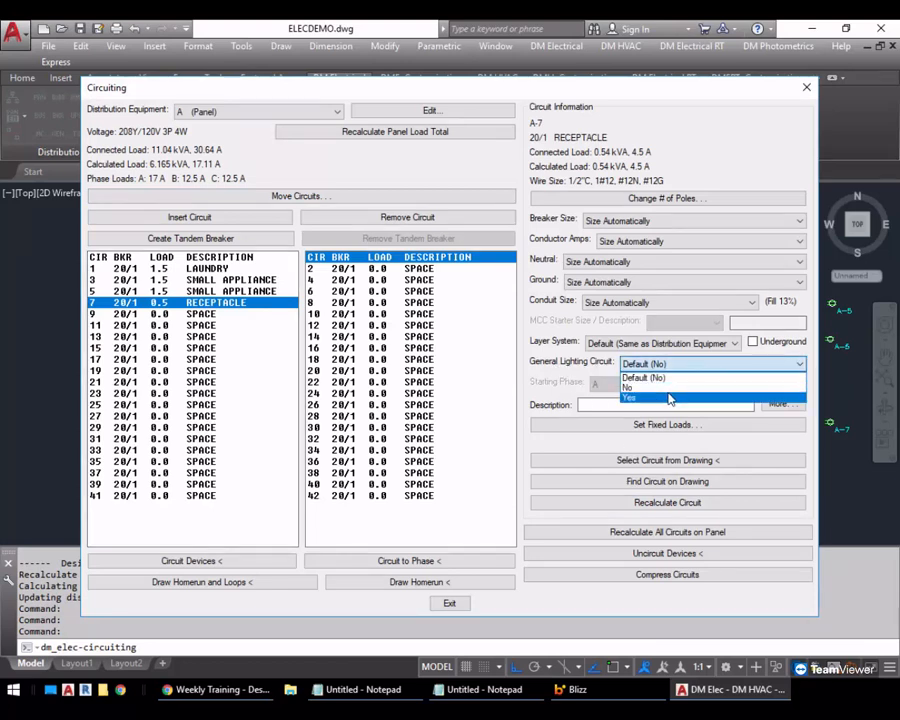
left_click(670, 398)
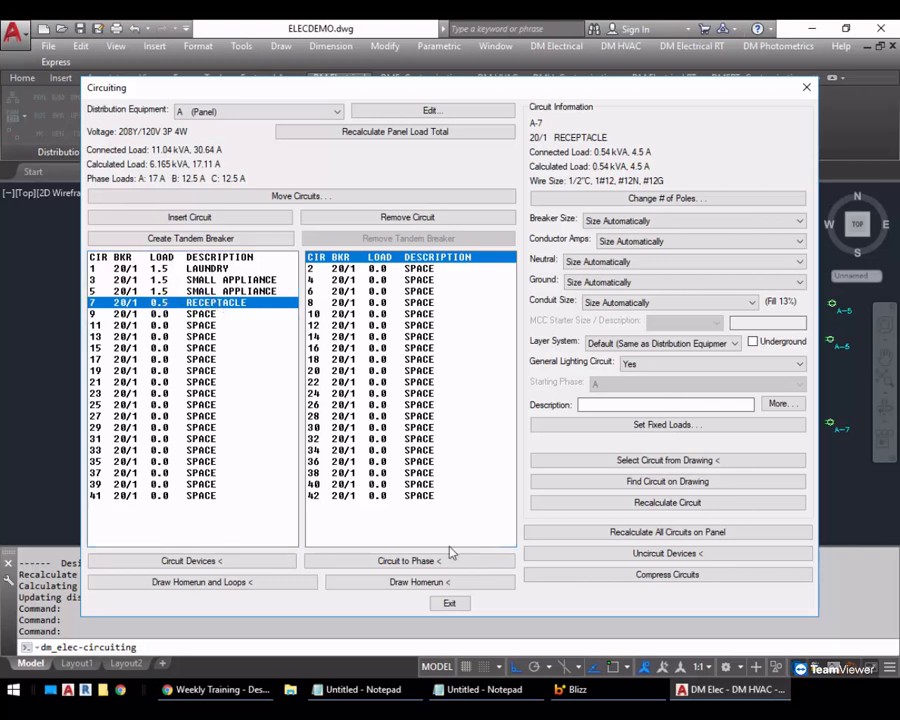
left_click(452, 603)
Update panel A's schedule, recalculating loads between distribution equipment with circuit 7 as a general lighting circuit
left_click(126, 100)
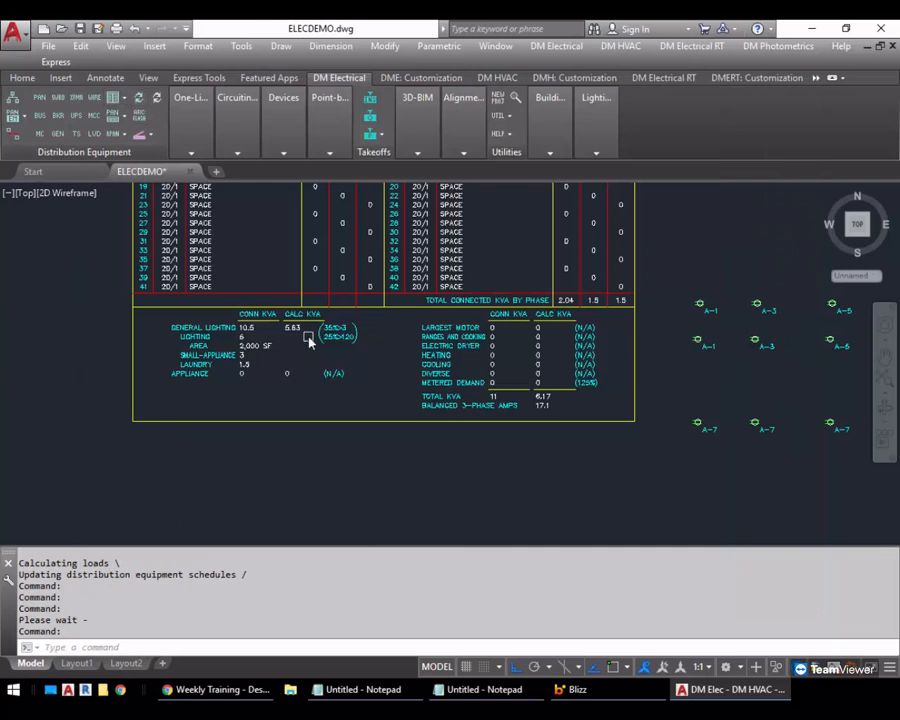
left_click(358, 394)
left_click(244, 292)
key("Return")
left_click(467, 392)
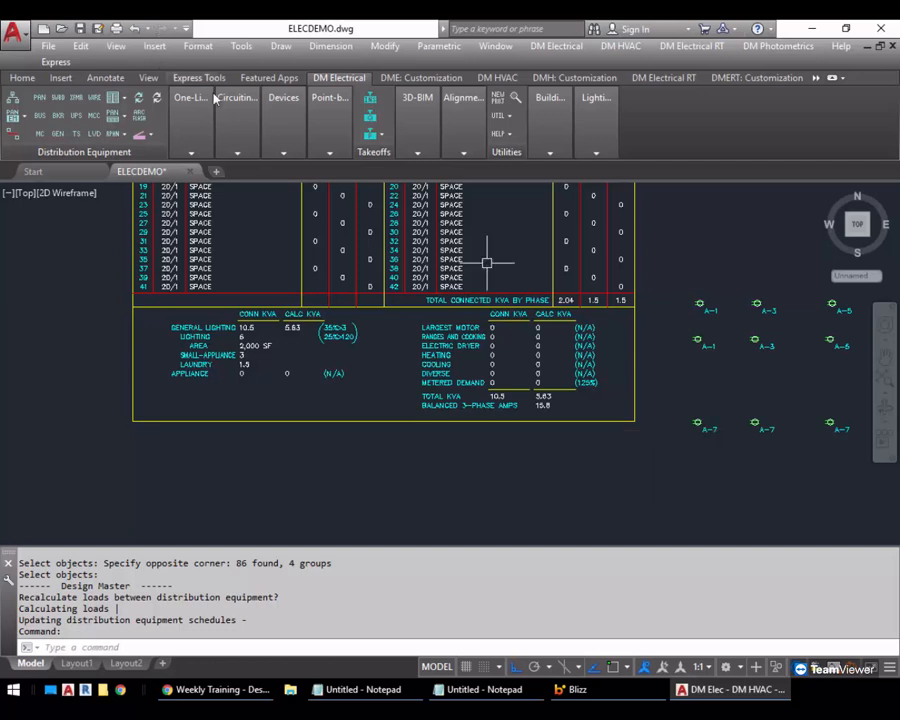
Reopen circuiting for panel A and compare the General Lighting Circuit settings of small appliance circuit 3 and receptacle circuit 7
mouse_move(237, 115)
left_click(240, 190)
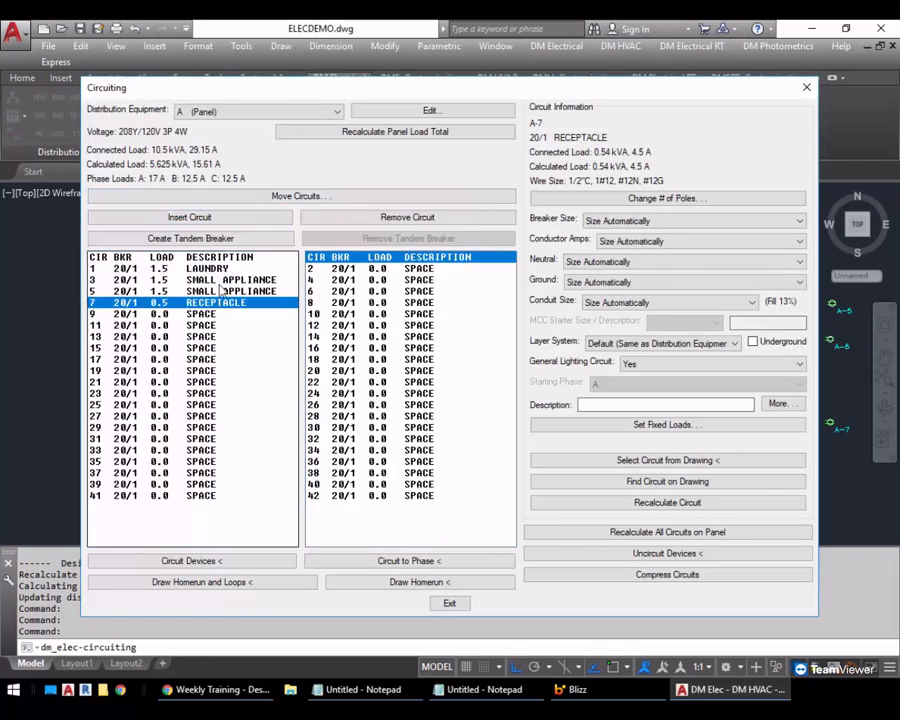
left_click(222, 293)
left_click(218, 280)
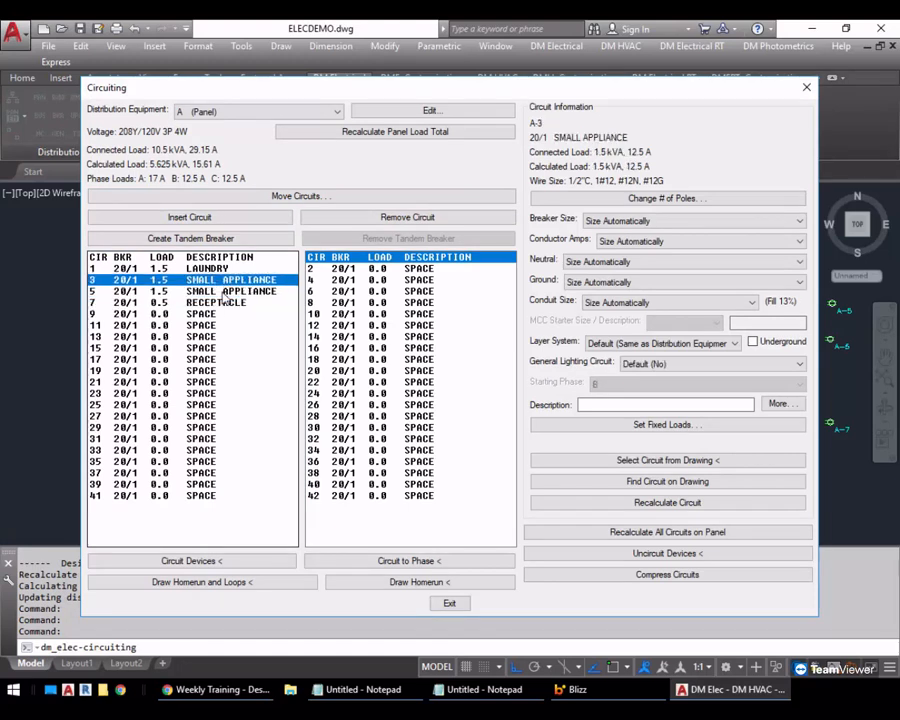
left_click(684, 365)
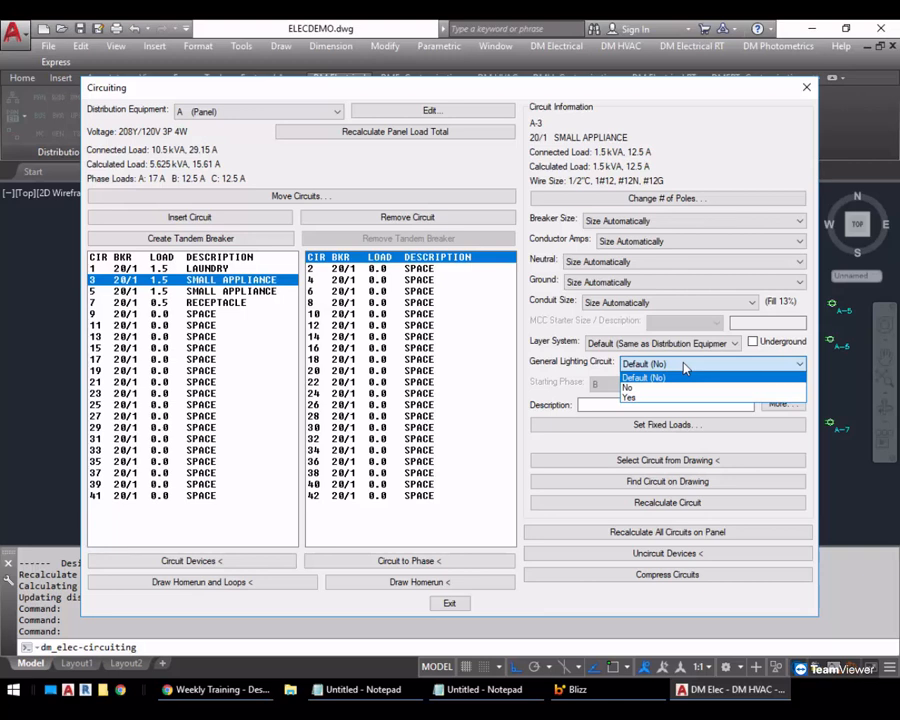
left_click(221, 302)
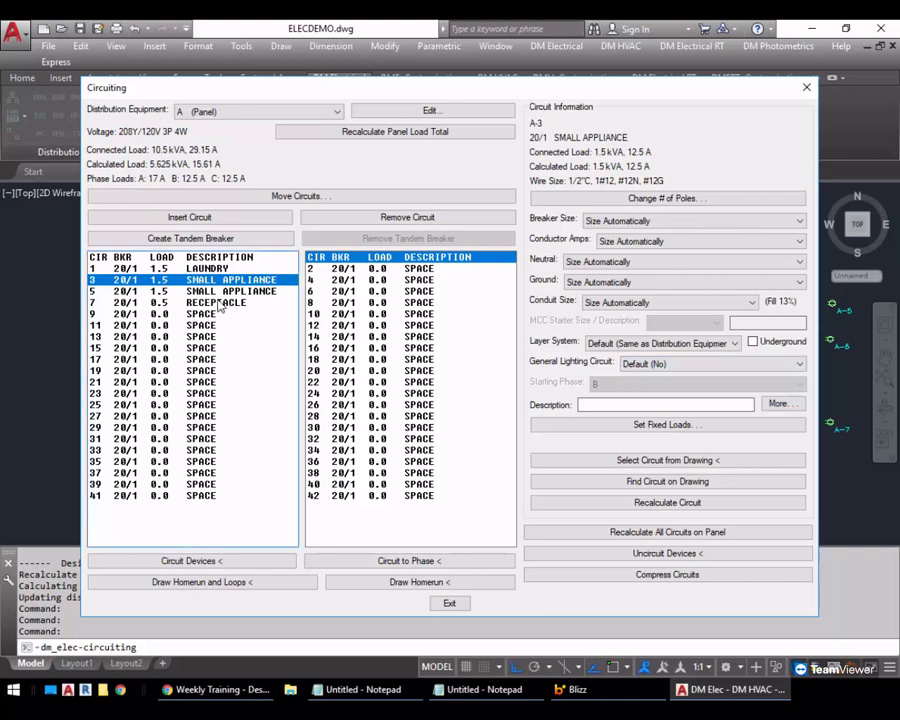
left_click(220, 303)
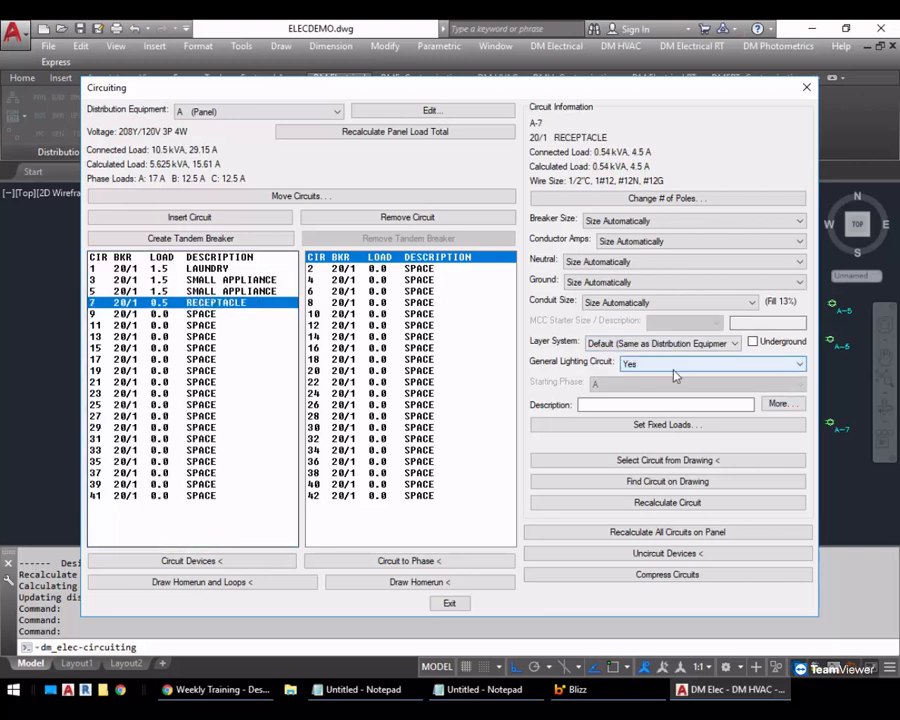
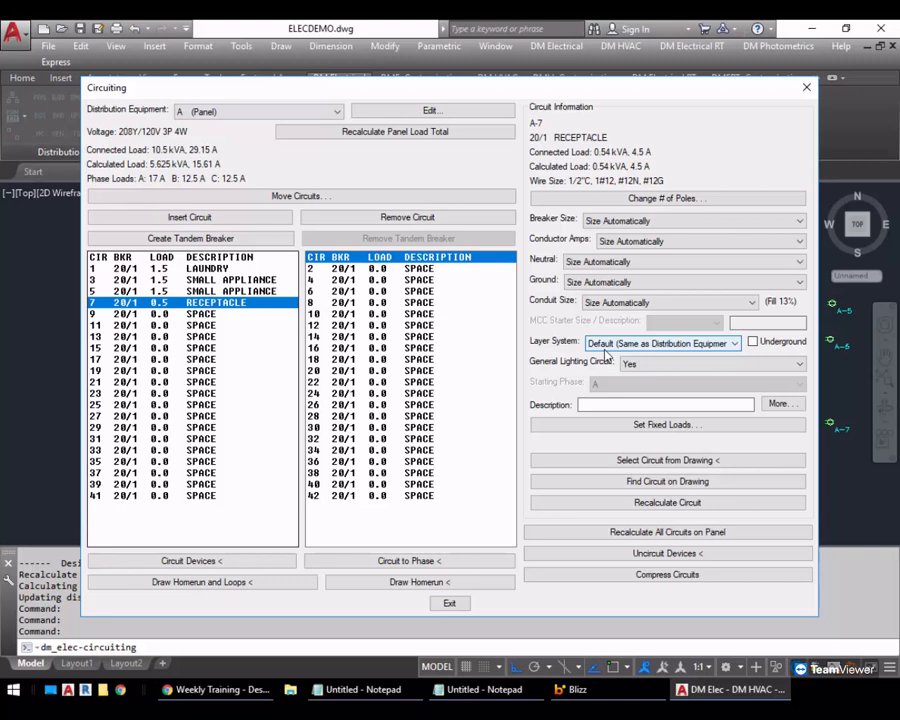
Open panel A's feeder and service calculation settings and examine the Default General Lighting Circuit Value choices
left_click(665, 365)
left_click(665, 365)
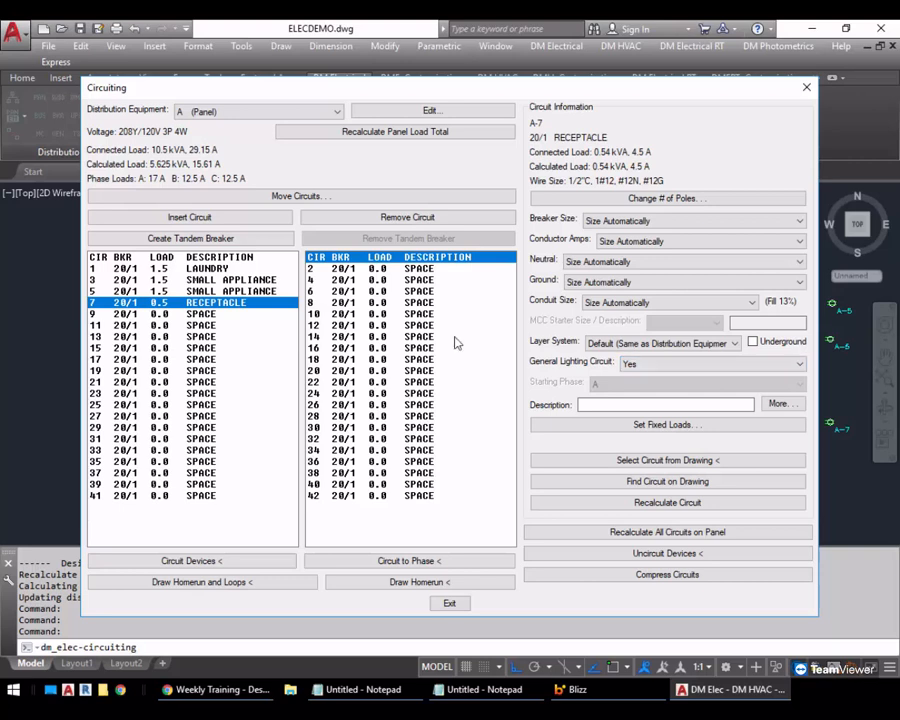
left_click(388, 113)
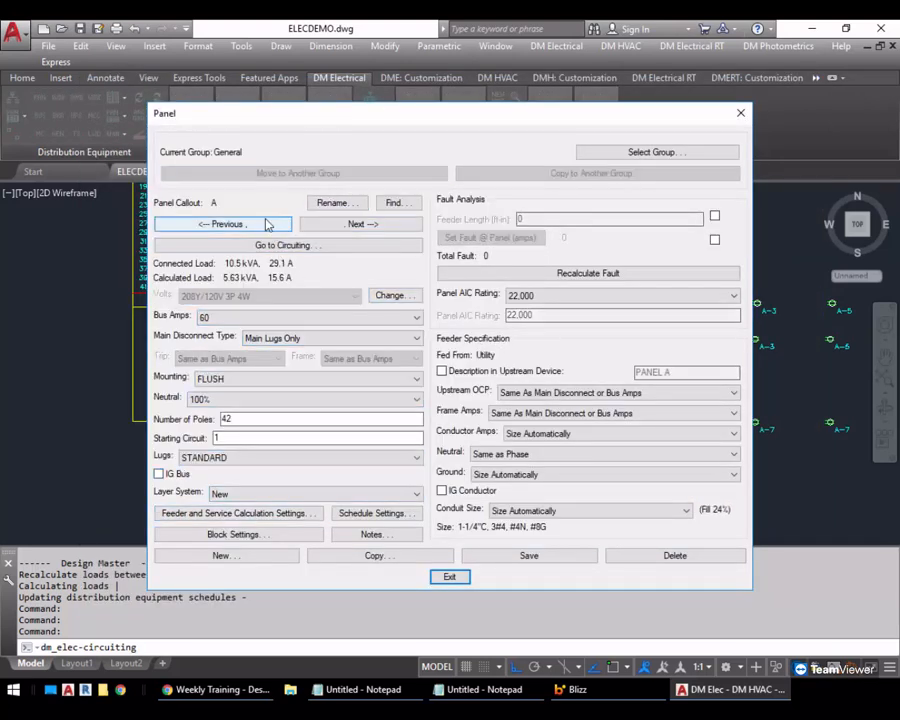
left_click(259, 514)
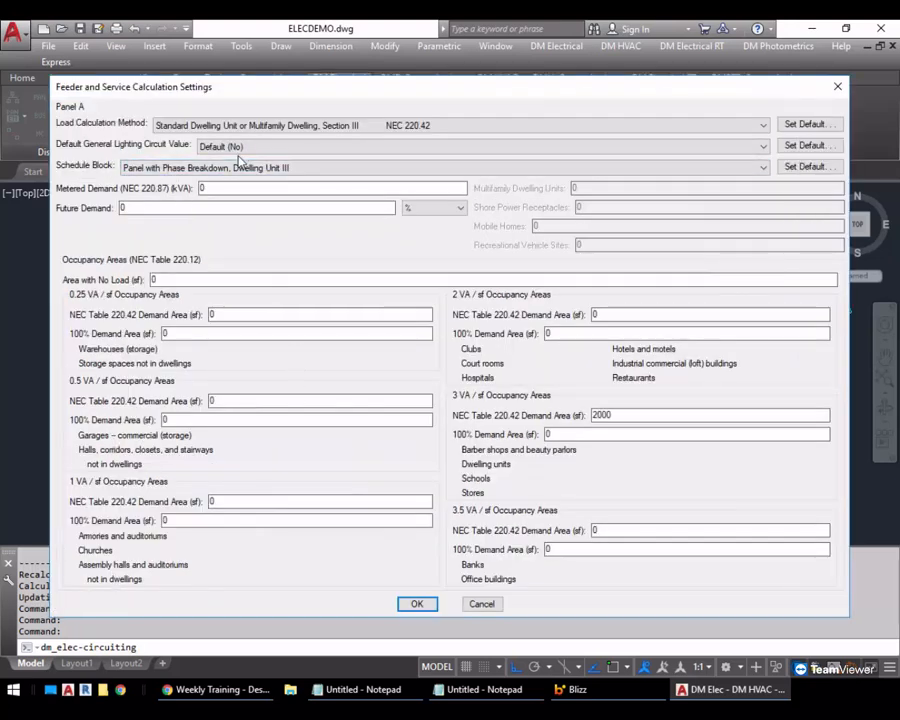
left_click(243, 149)
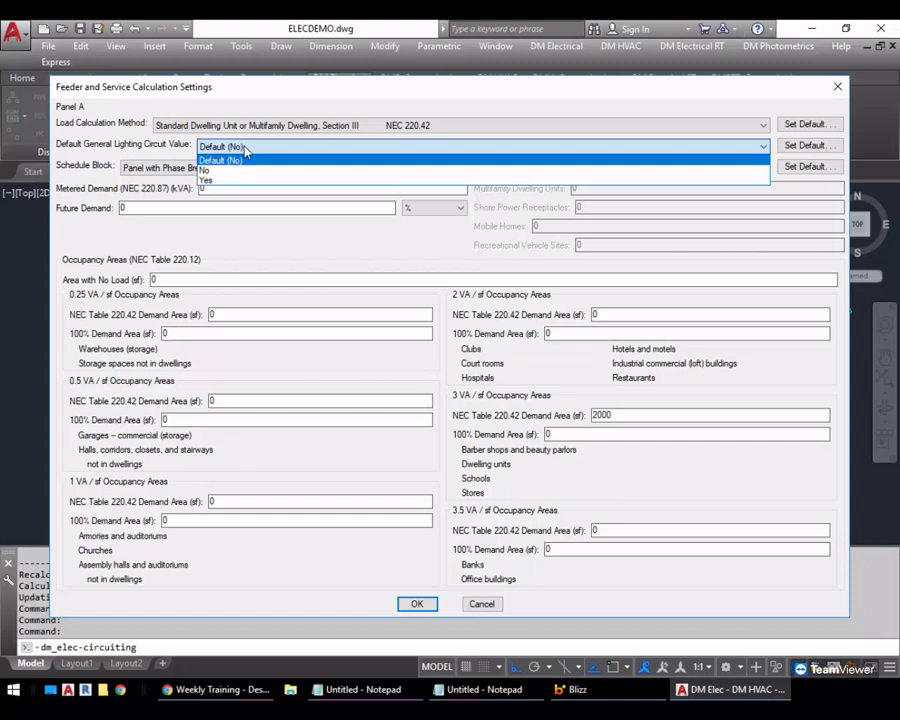
left_click(245, 150)
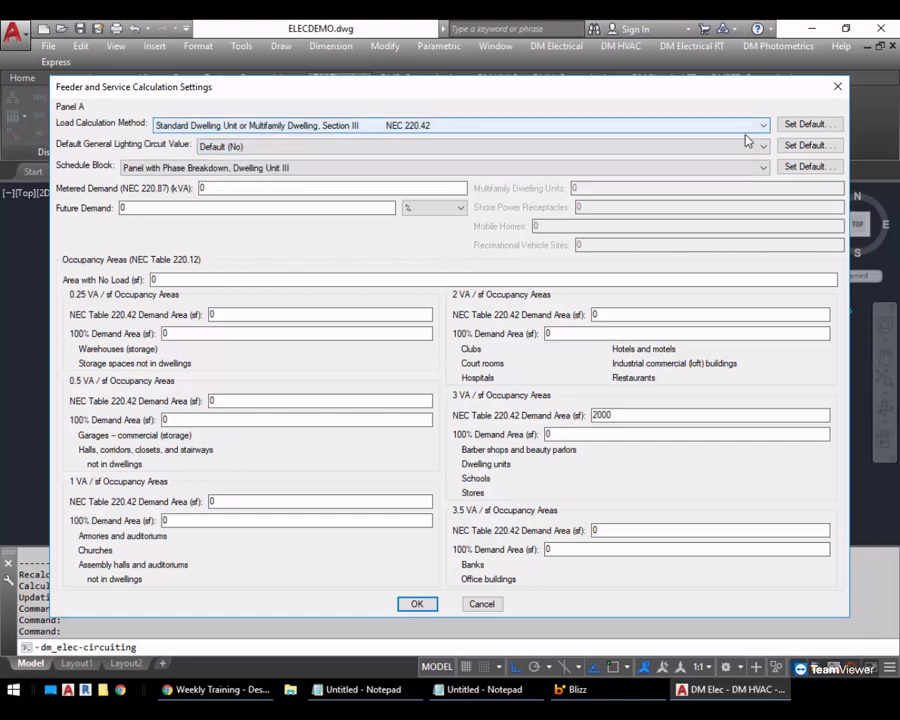
Examine the program-wide default general lighting circuit value without changing it, and return to receptacle circuit 7 in circuiting
left_click(805, 145)
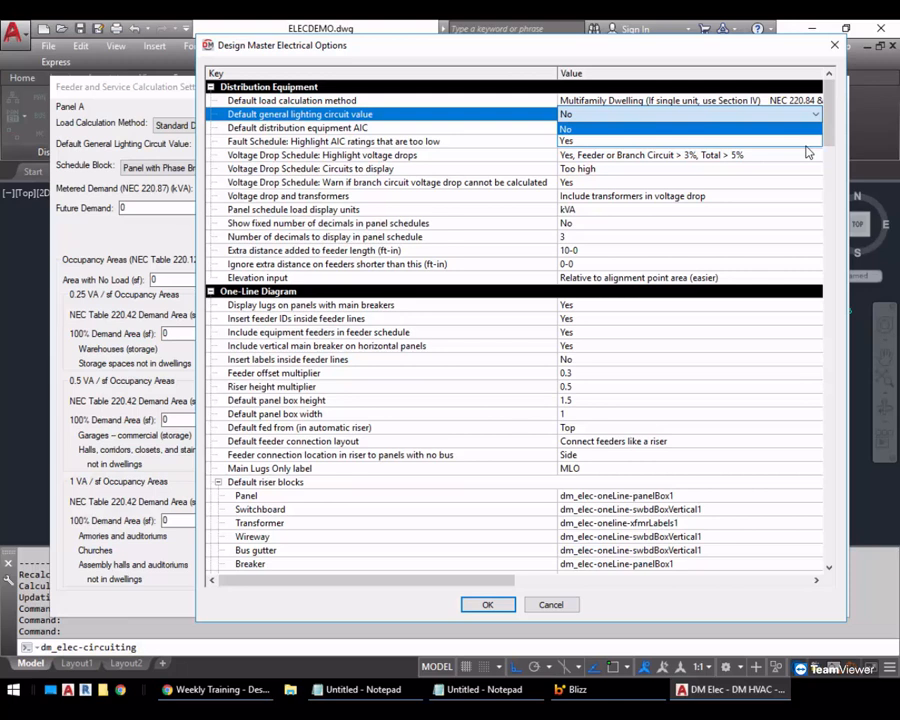
left_click(532, 64)
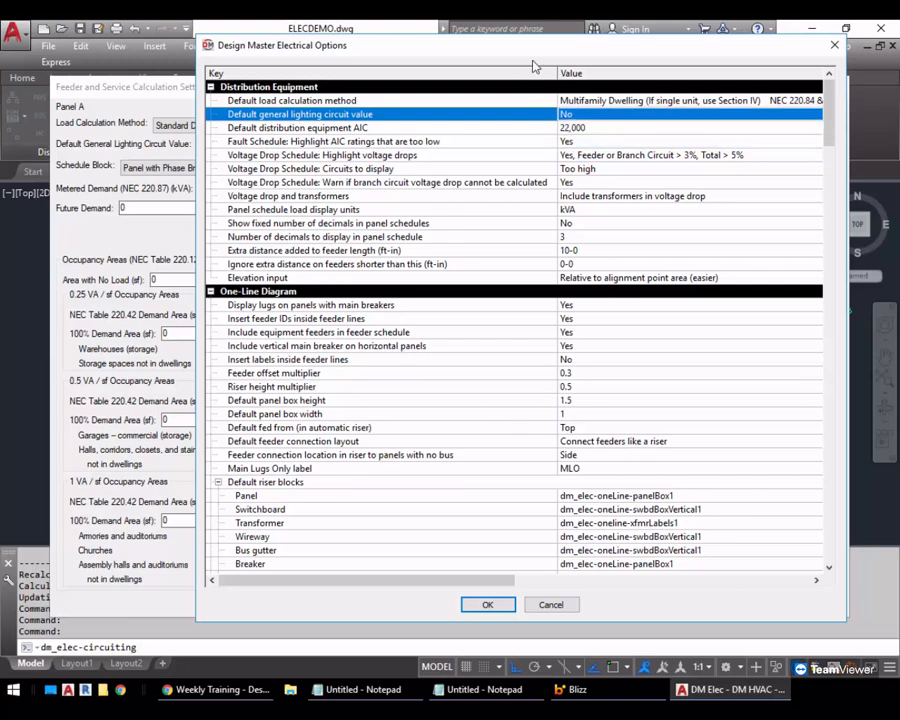
left_click(560, 604)
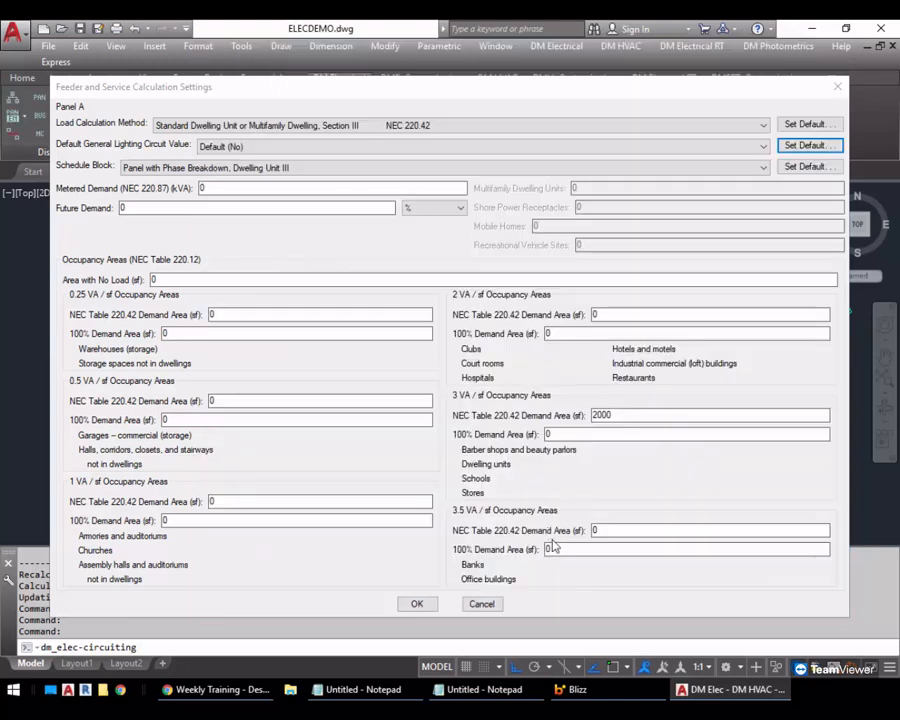
left_click(484, 604)
left_click(300, 248)
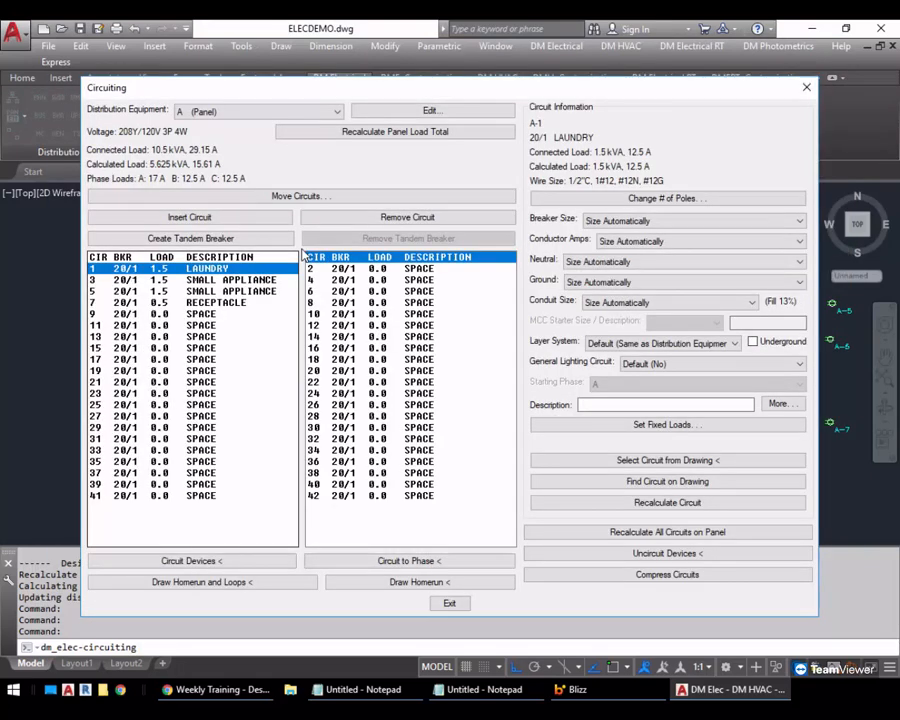
left_click(246, 303)
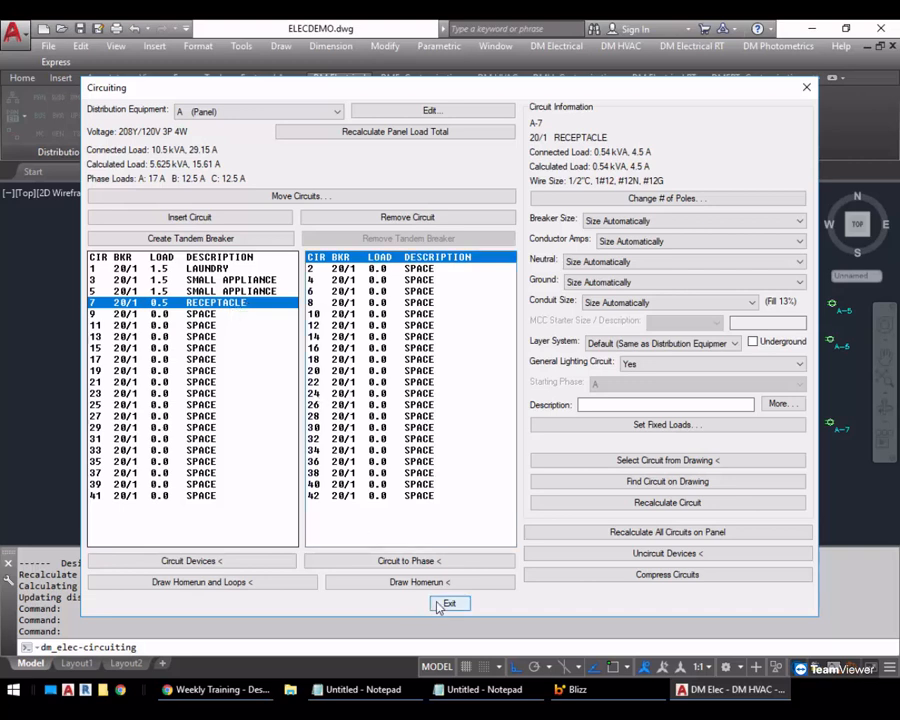
Give circuit 9 of panel A a fixed continuous appliance load of 1 kVA and the description prefix AP 1
left_click(217, 313)
left_click(650, 425)
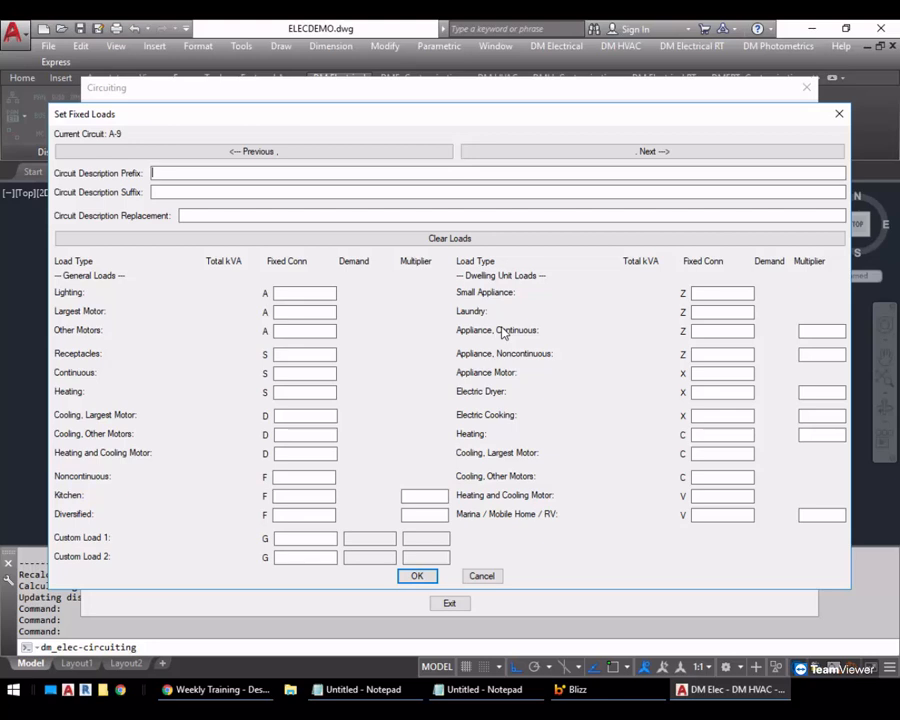
left_click(726, 330)
left_click(824, 330)
left_click(722, 331)
type("1")
left_click(182, 173)
type("AP 1")
key("Return")
Give circuit 11 the description prefix AP 2 and a fixed continuous appliance load of 1 kVA, and exit circuiting
left_click(200, 325)
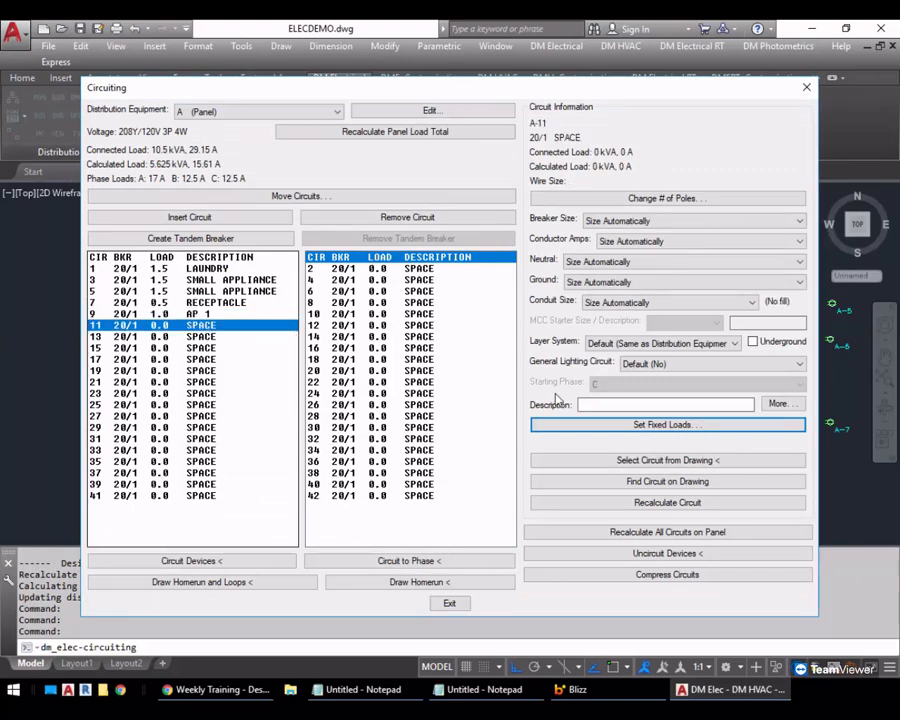
left_click(600, 424)
type("AP 2")
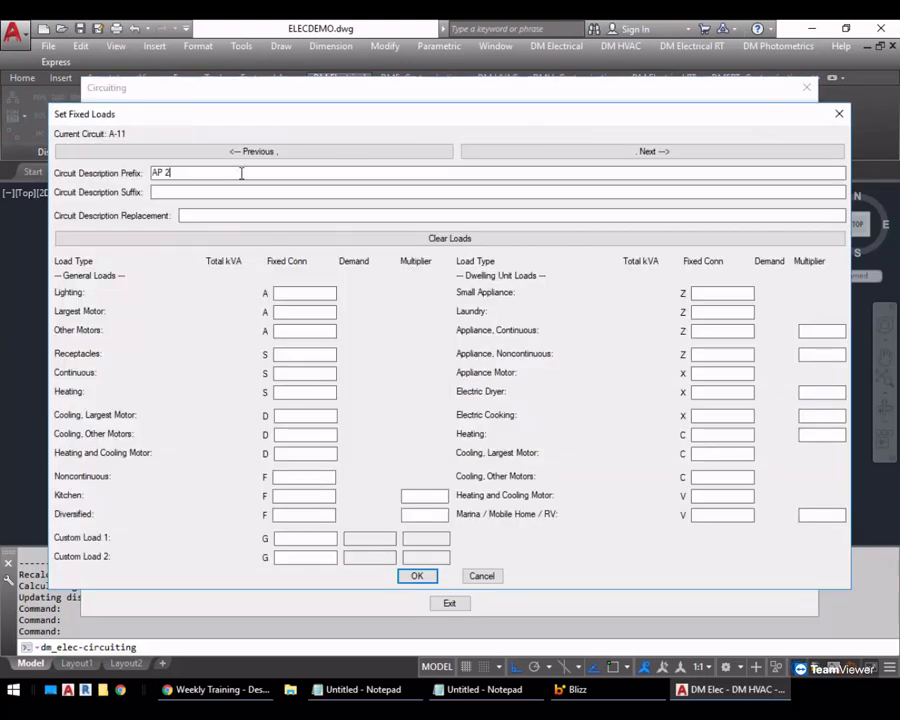
left_click(705, 331)
type("1")
key("Return")
left_click(454, 602)
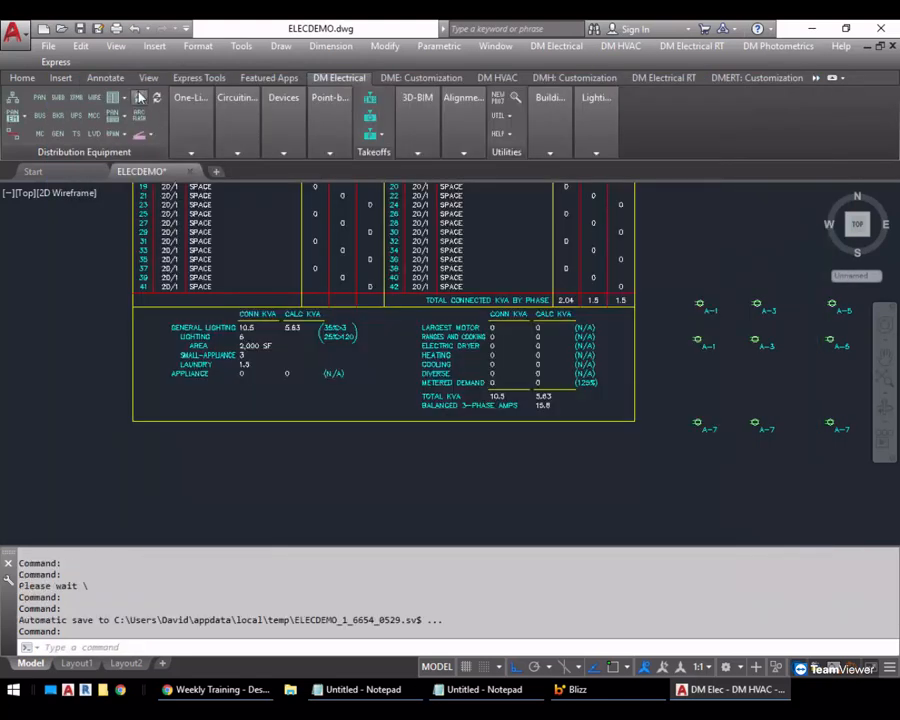
Update panel A's schedule, recalculating loads between distribution equipment, and examine the appliance load line
left_click(140, 97)
left_click(356, 388)
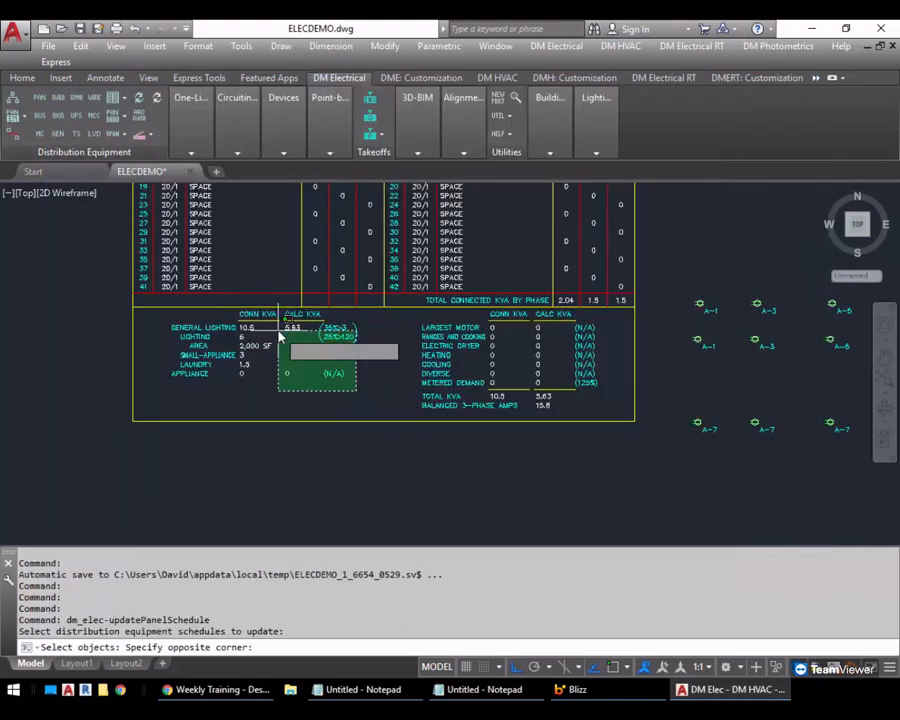
left_click(276, 306)
left_click(469, 389)
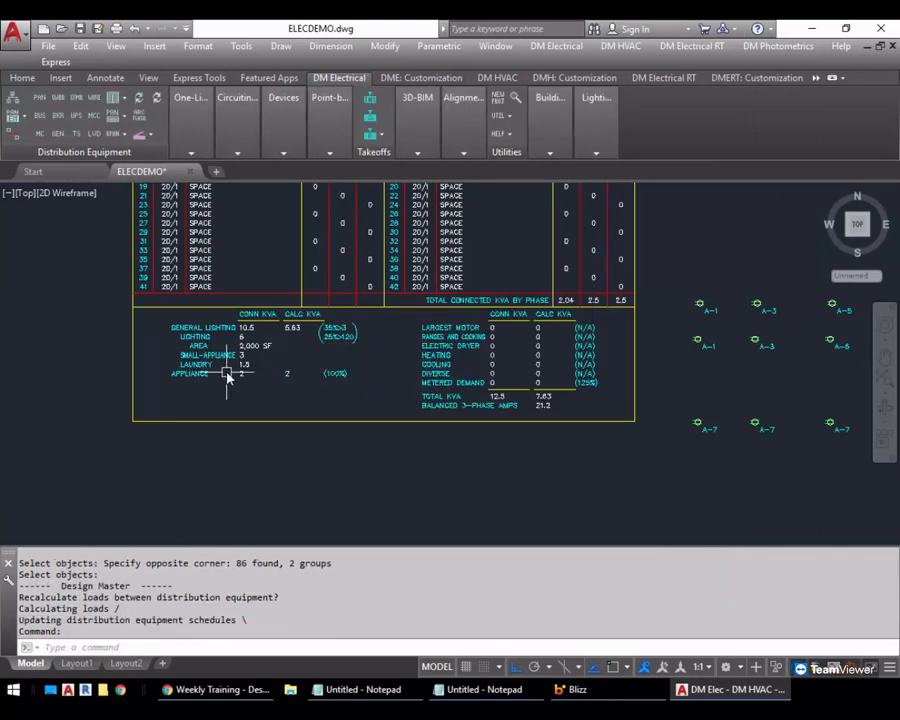
scroll(228, 376, "up", 2)
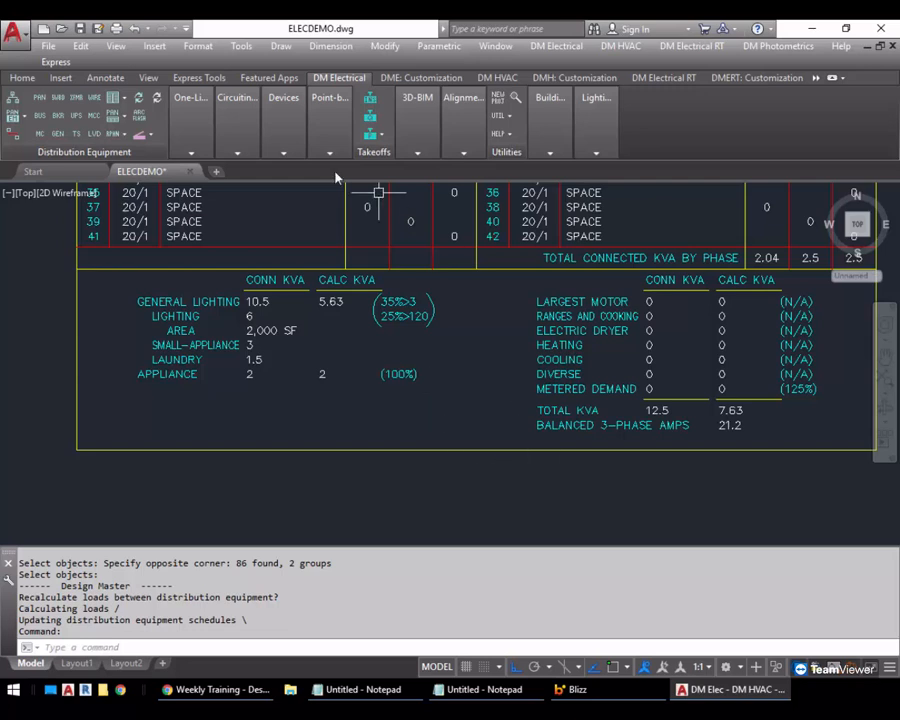
Set the continuous appliance multiplier of circuit 11 to 3 and update panel A's schedule with recalculated loads
mouse_move(237, 140)
left_click(238, 186)
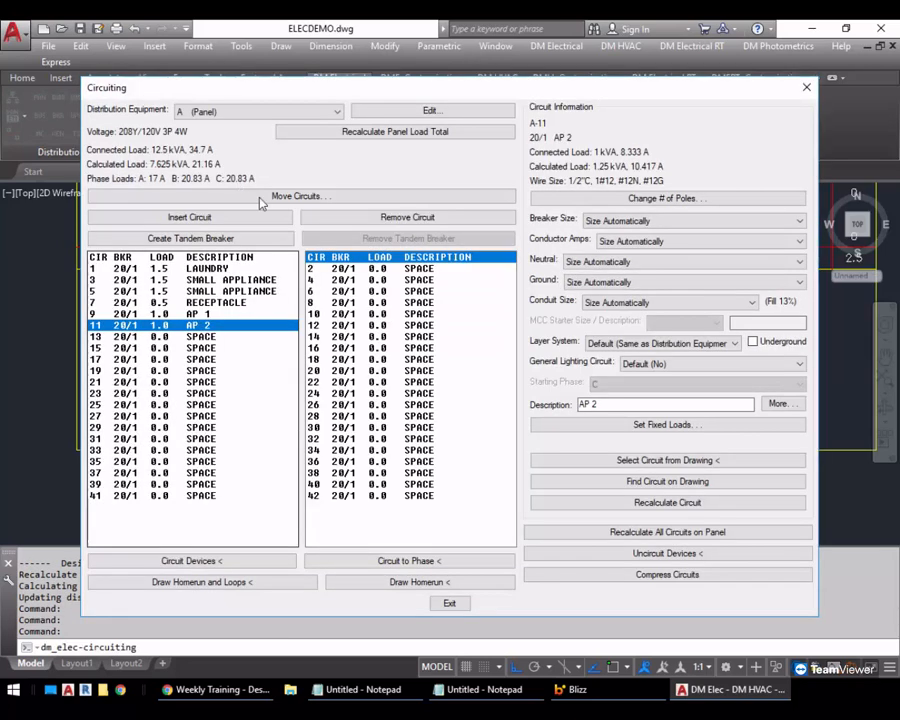
left_click(659, 424)
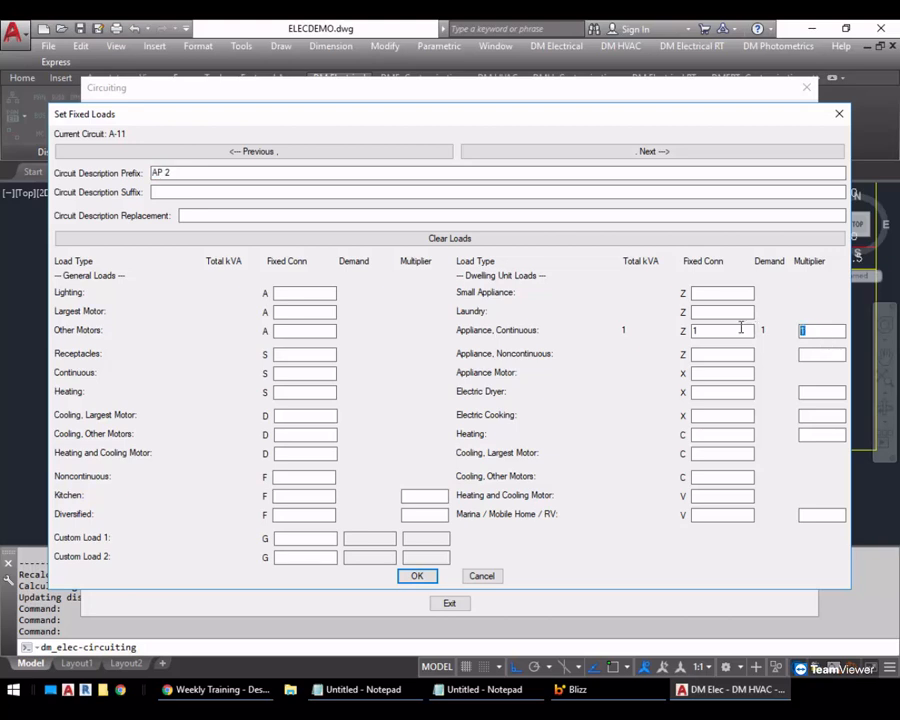
type("3")
key("Return")
left_click(449, 604)
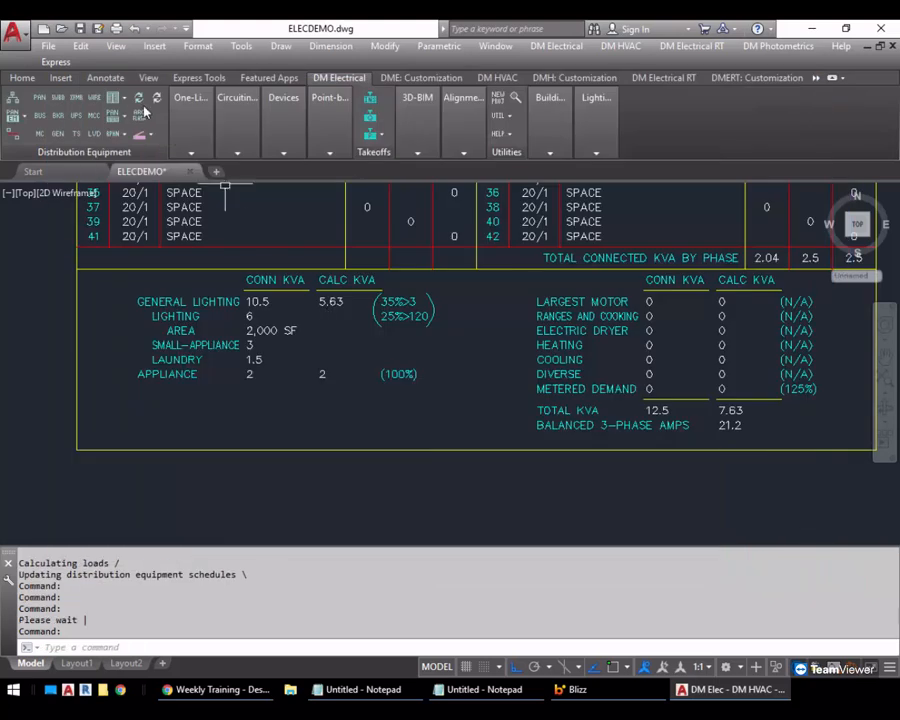
key("Return")
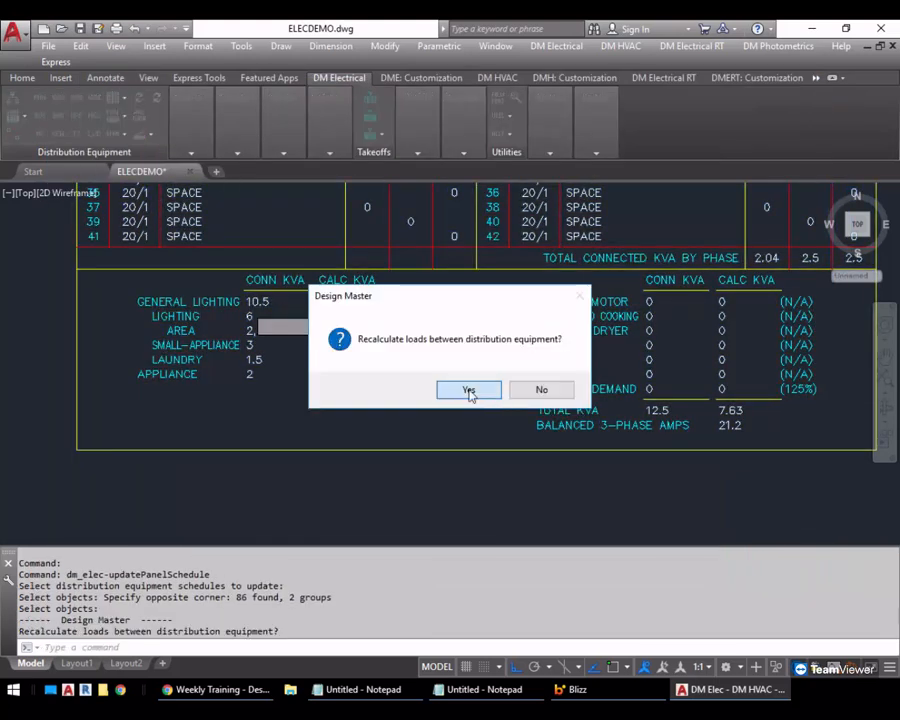
left_click(468, 389)
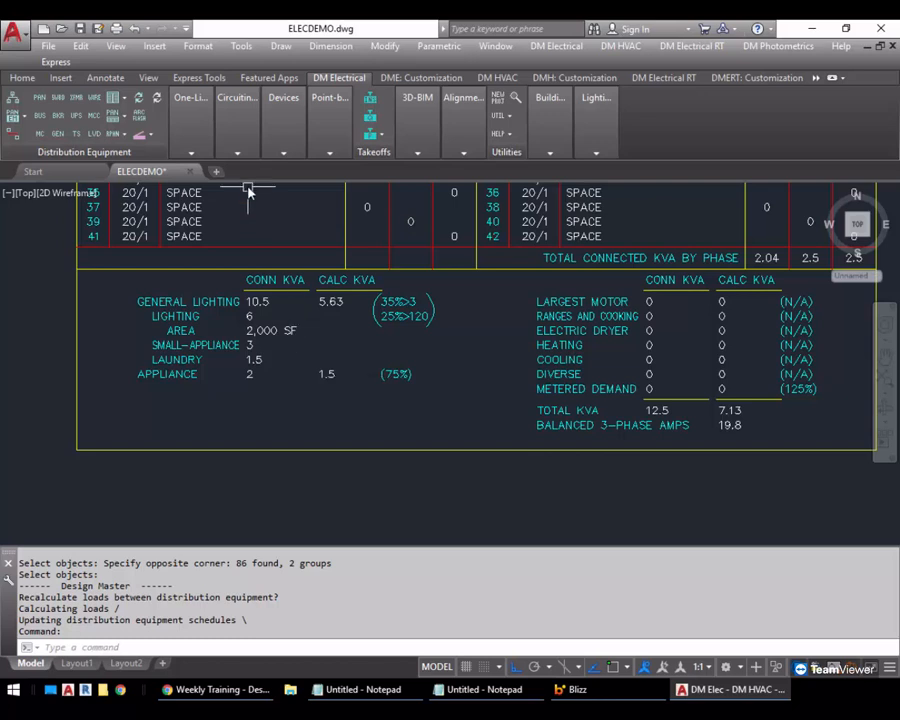
Examine the appliance motor and electric dryer fixed load fields of circuit 13, cancelling without changes and exiting circuiting
mouse_move(239, 140)
left_click(238, 180)
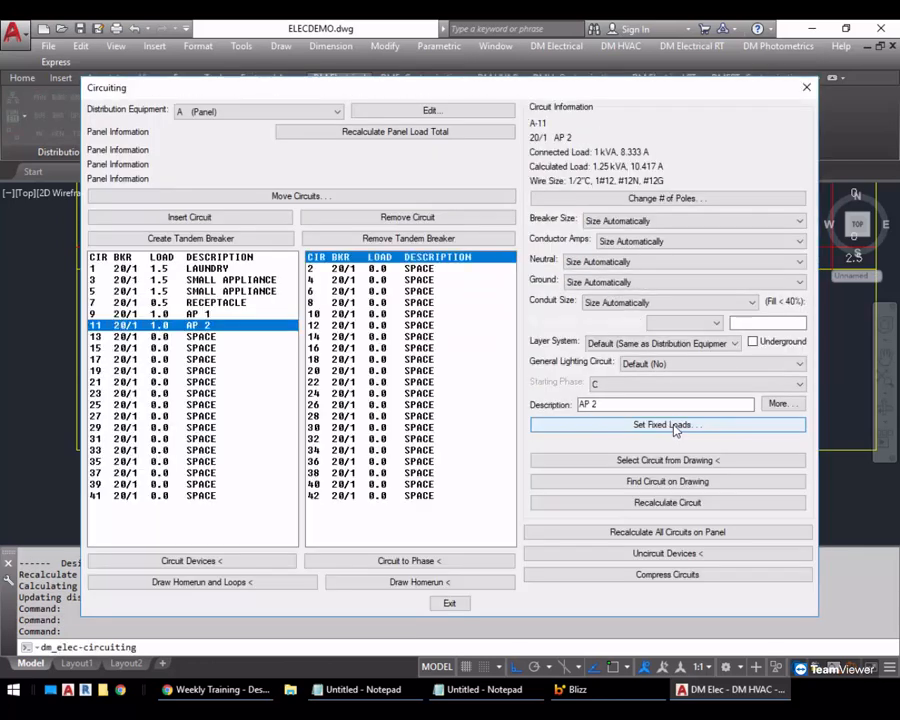
left_click(235, 337)
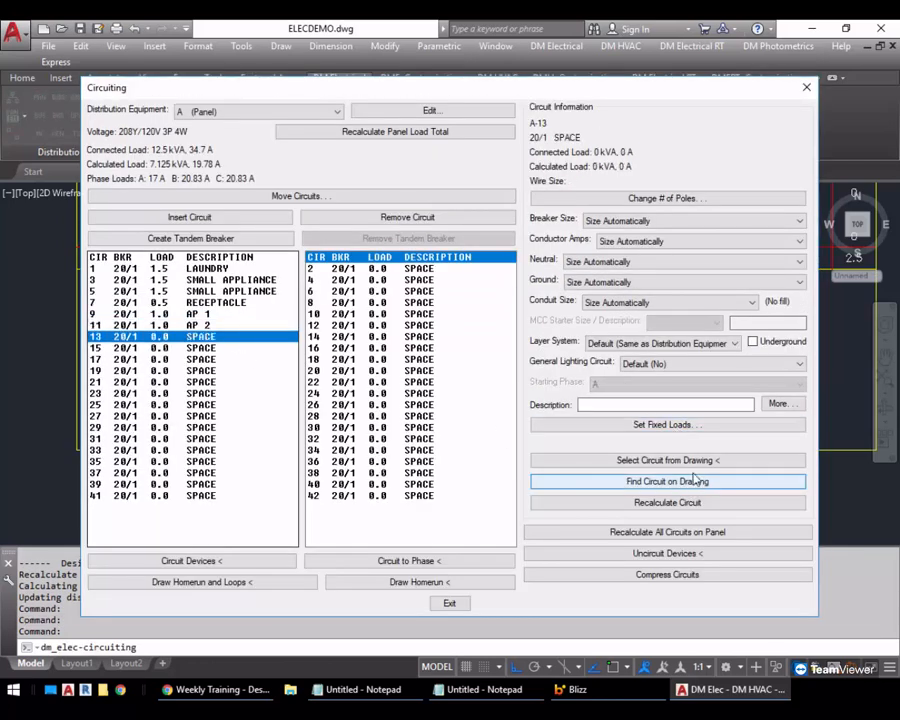
left_click(678, 425)
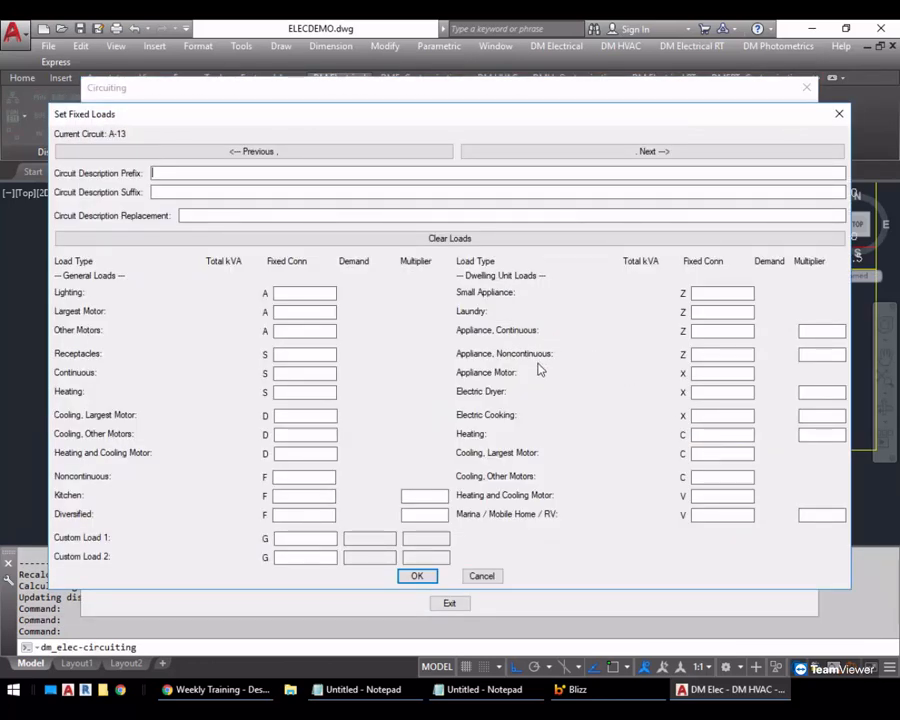
left_click(709, 373)
left_click(716, 393)
left_click(812, 391)
left_click(481, 576)
left_click(449, 604)
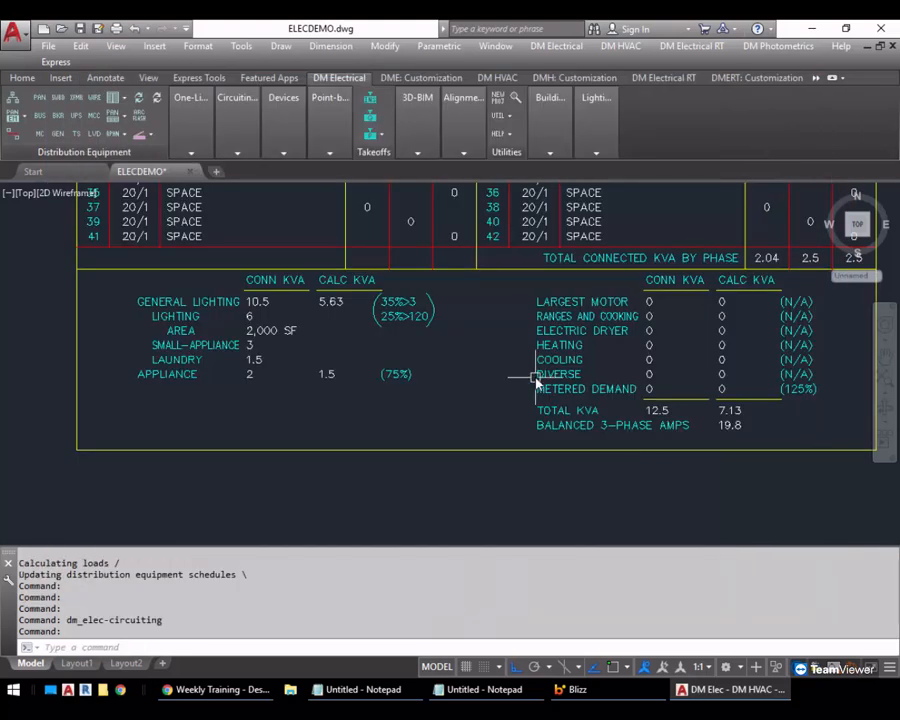
Copy one circuit A-7 receptacle straight down to an empty spot below the receptacle rows
scroll(629, 385, "down", 2)
middle_click_drag(713, 392, 304, 332)
type("c")
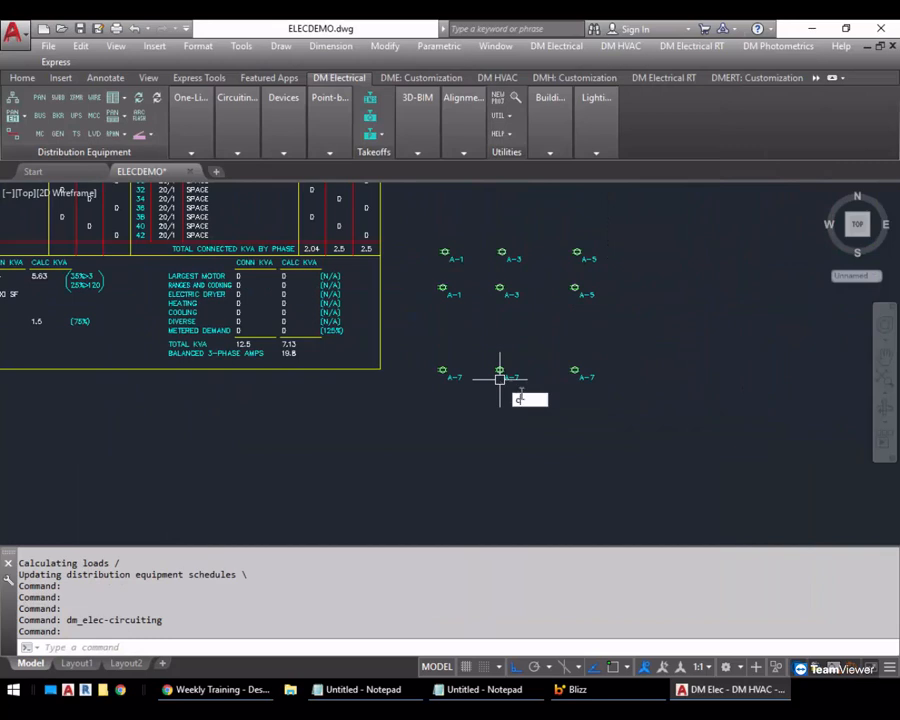
type("o")
key("Return")
left_click(635, 360)
left_click(565, 408)
key("Return")
left_click(633, 340)
left_click(629, 420)
key("Return")
Query the copied receptacle, try the Electric Dryer load type to review its demand factor, and cancel the changes
left_click(284, 130)
left_click(283, 170)
left_click(575, 447)
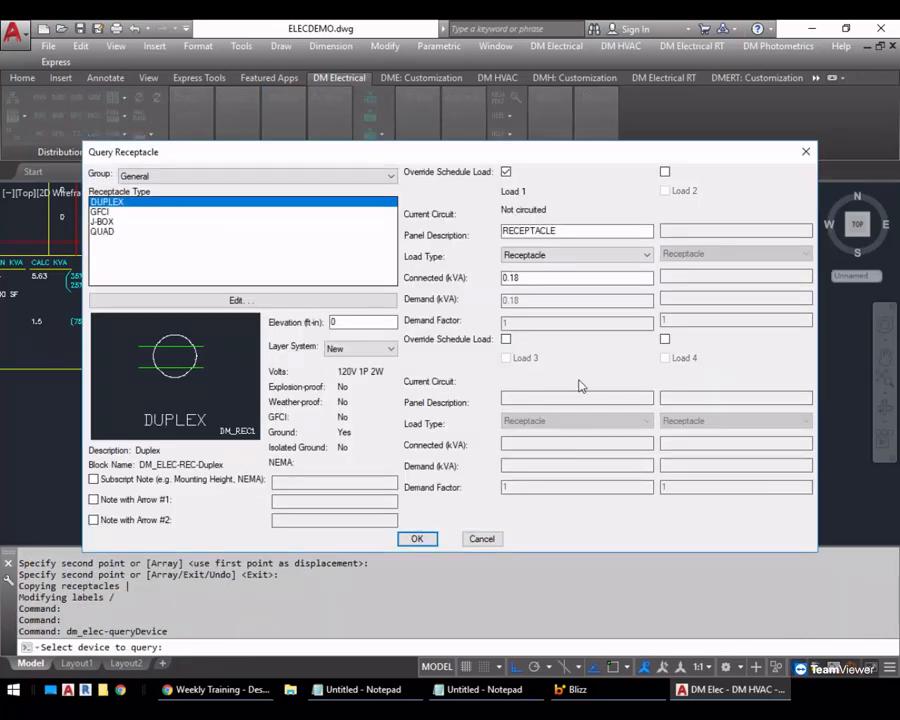
left_click(519, 256)
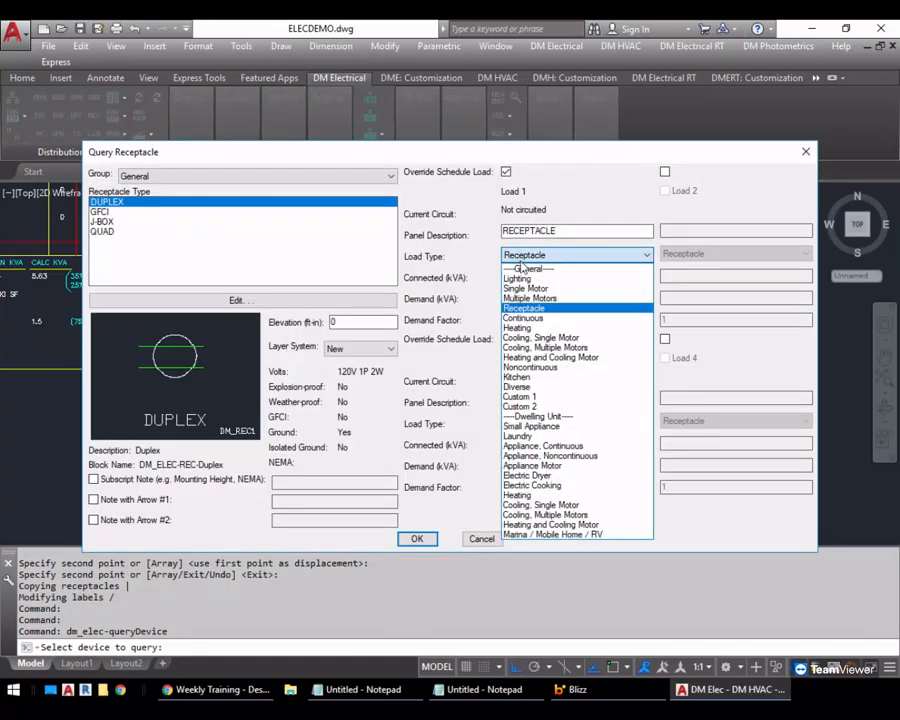
left_click(565, 476)
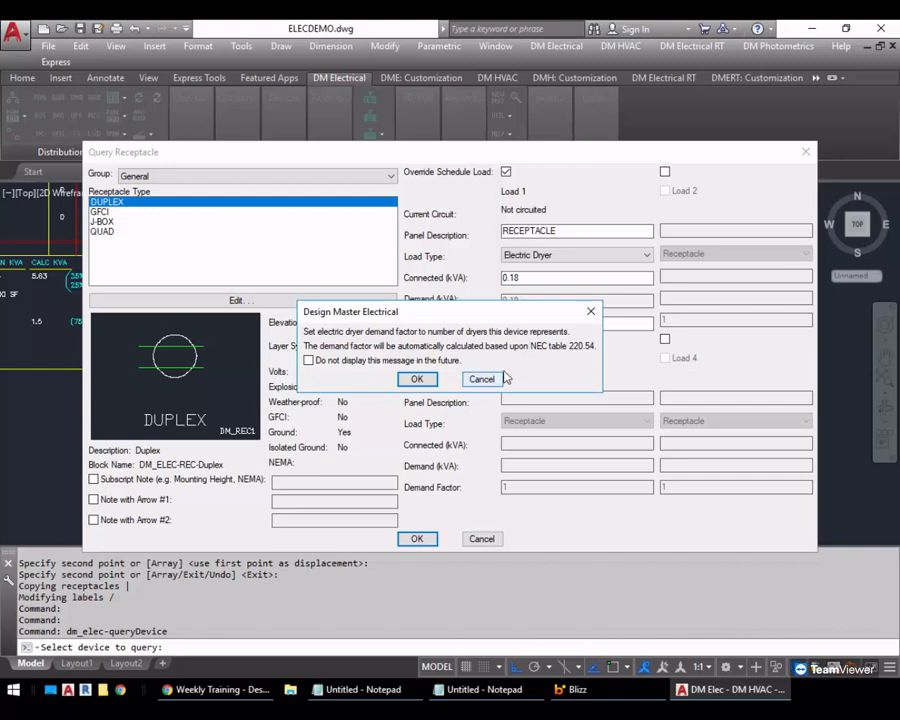
left_click(418, 379)
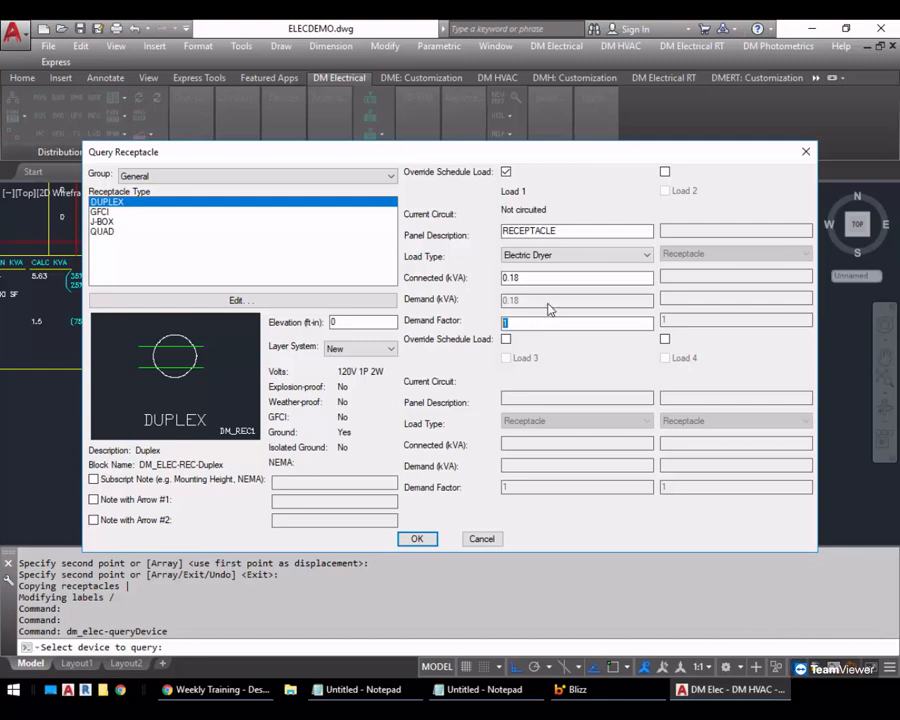
left_click(557, 257)
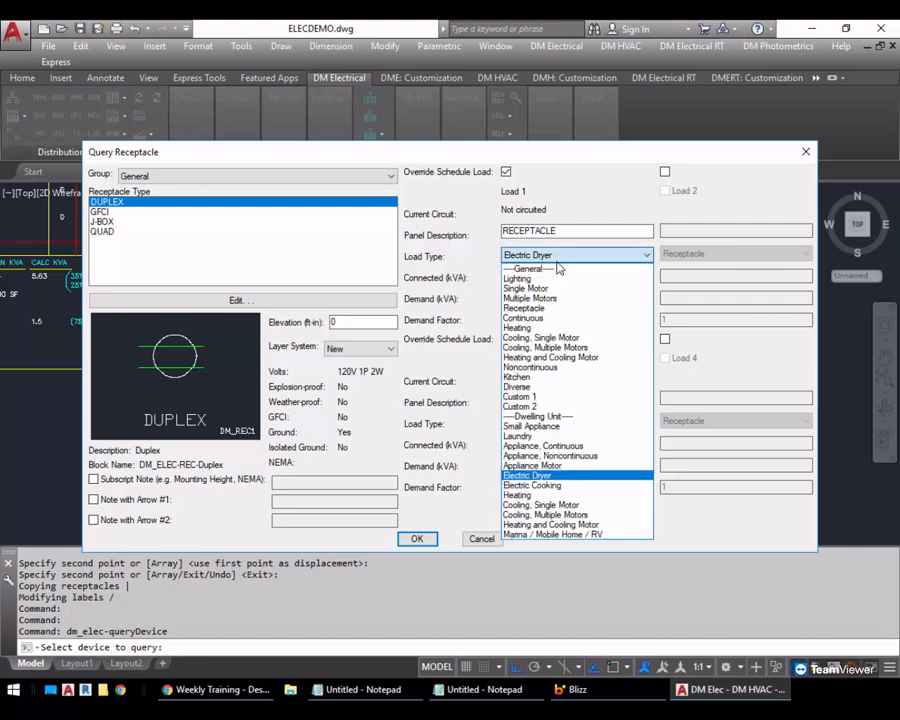
left_click(558, 258)
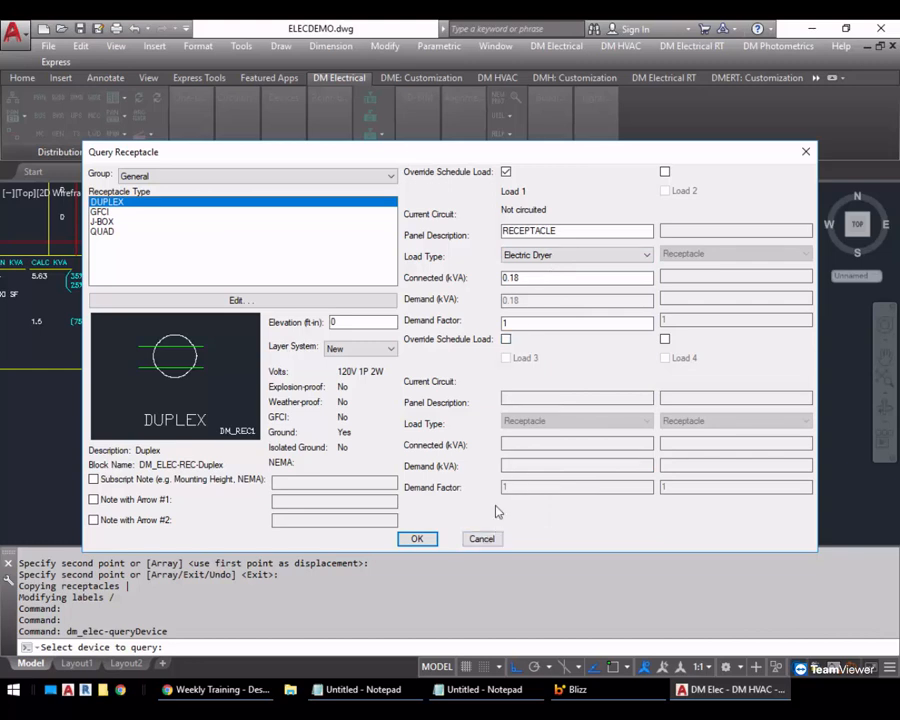
left_click(484, 539)
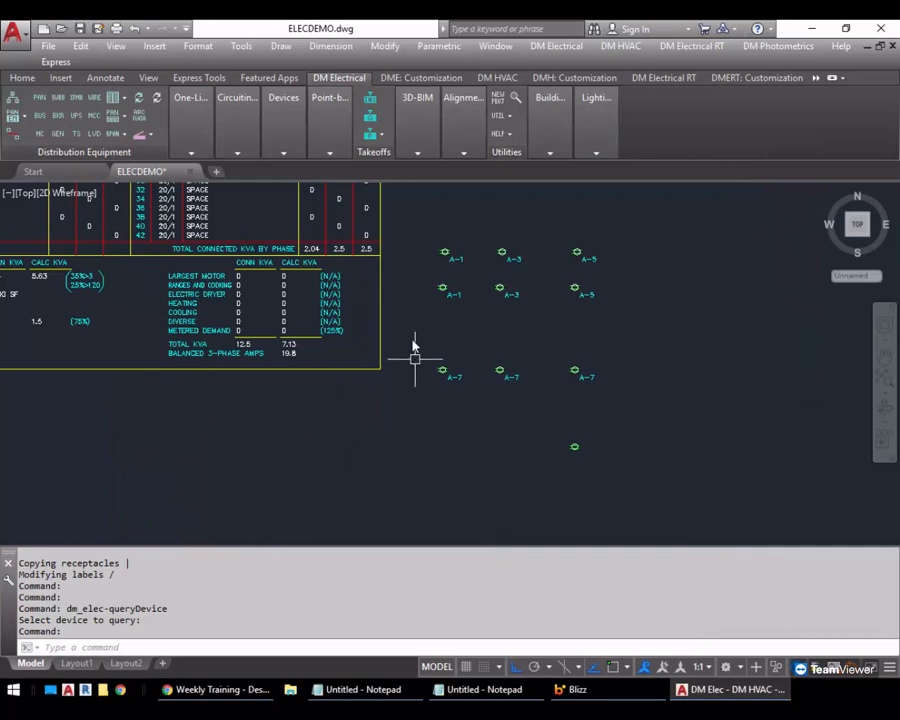
Examine circuit A-13's fixed load fields for electric cooking and kitchen equipment, including the electric cooking multiplier
mouse_move(237, 125)
left_click(254, 174)
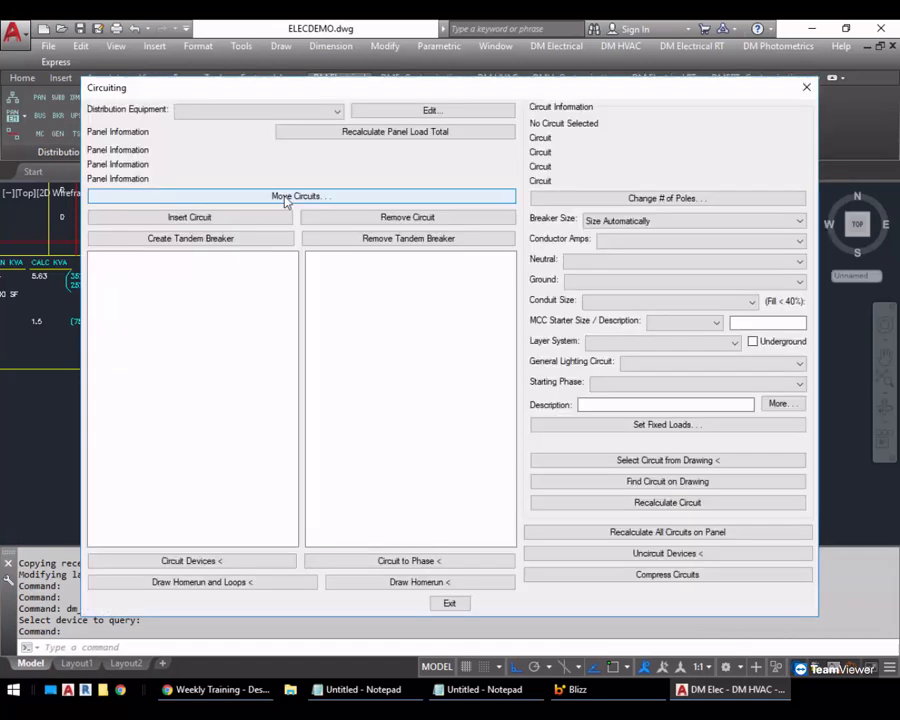
left_click(660, 425)
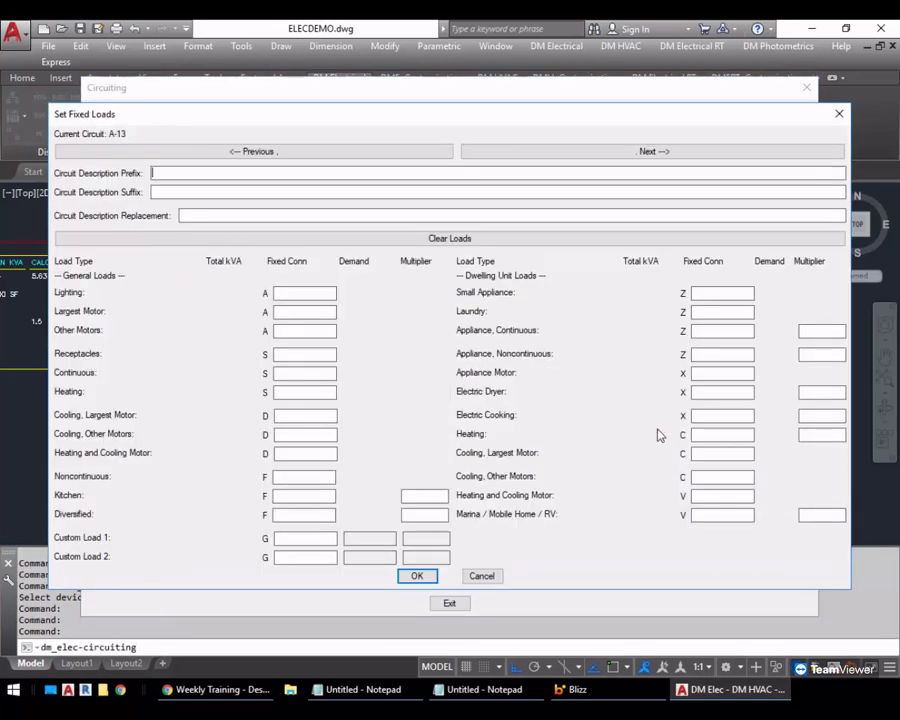
left_click(708, 417)
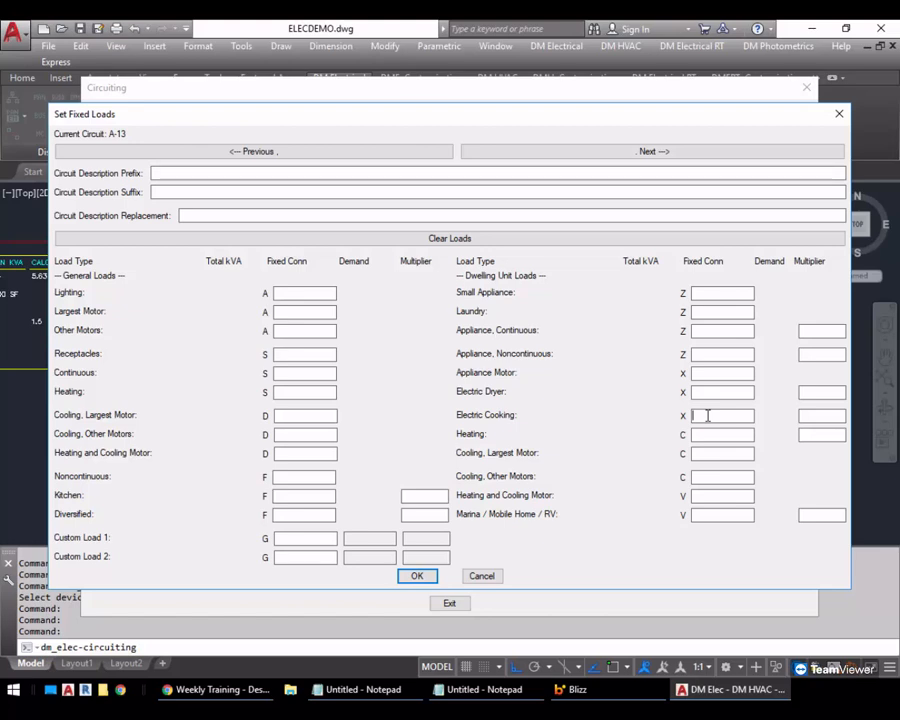
left_click(286, 491)
left_click(696, 421)
left_click(832, 414)
Examine circuit A-13's dwelling heating, cooling, combined motor and marina load fields, cancelling without changes and exiting circuiting
left_click(723, 432)
left_click(805, 433)
left_click(734, 434)
left_click(810, 433)
left_click(719, 453)
left_click(716, 479)
left_click(716, 495)
left_click(714, 434)
left_click(701, 513)
left_click(482, 576)
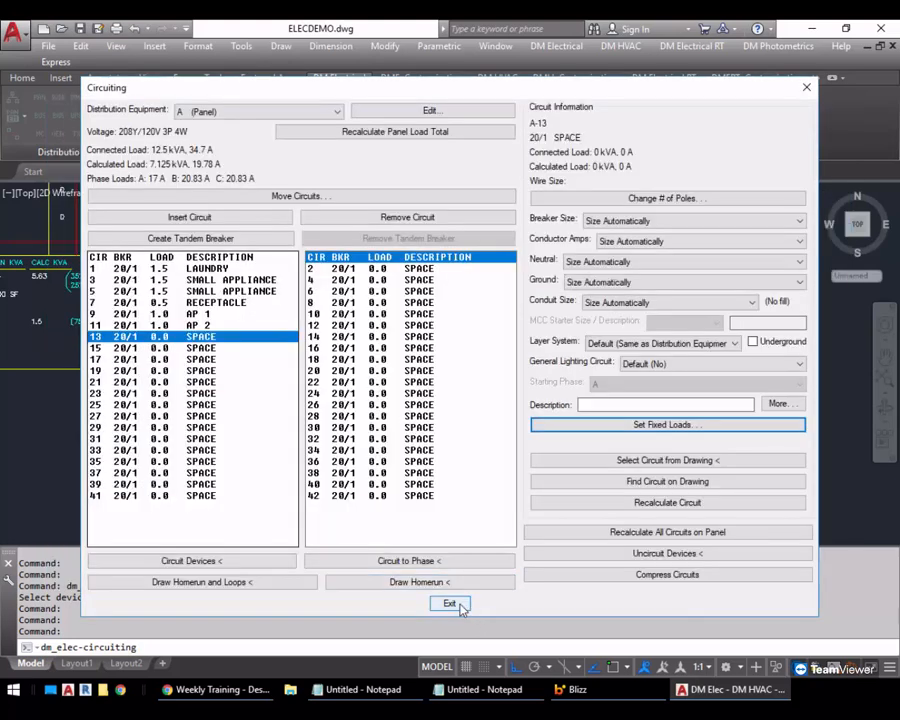
left_click(450, 604)
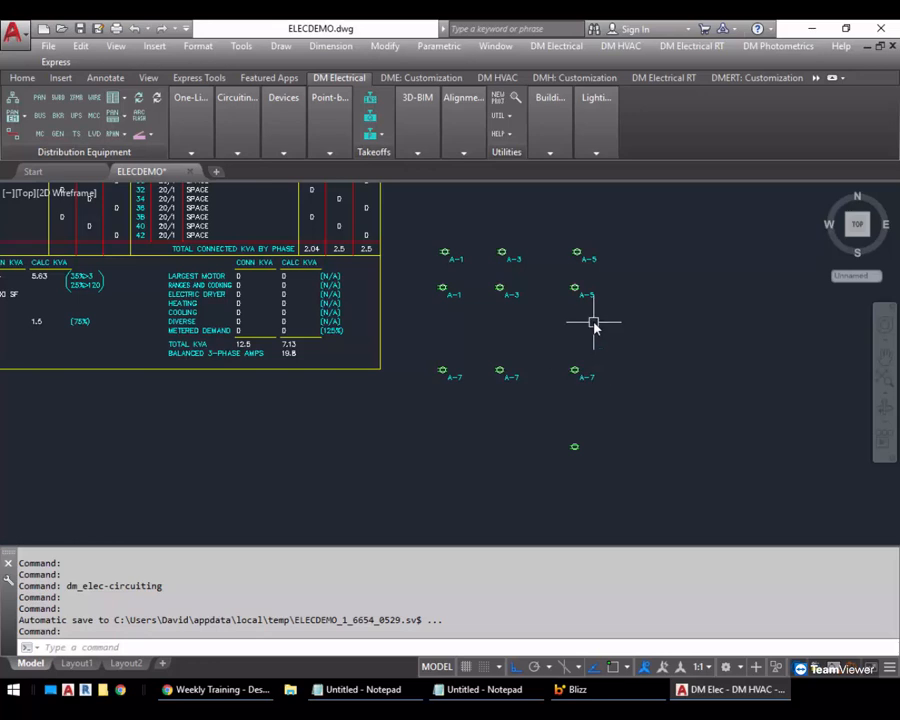
Create a new panel with the callout MAIN
scroll(557, 345, "down", 2)
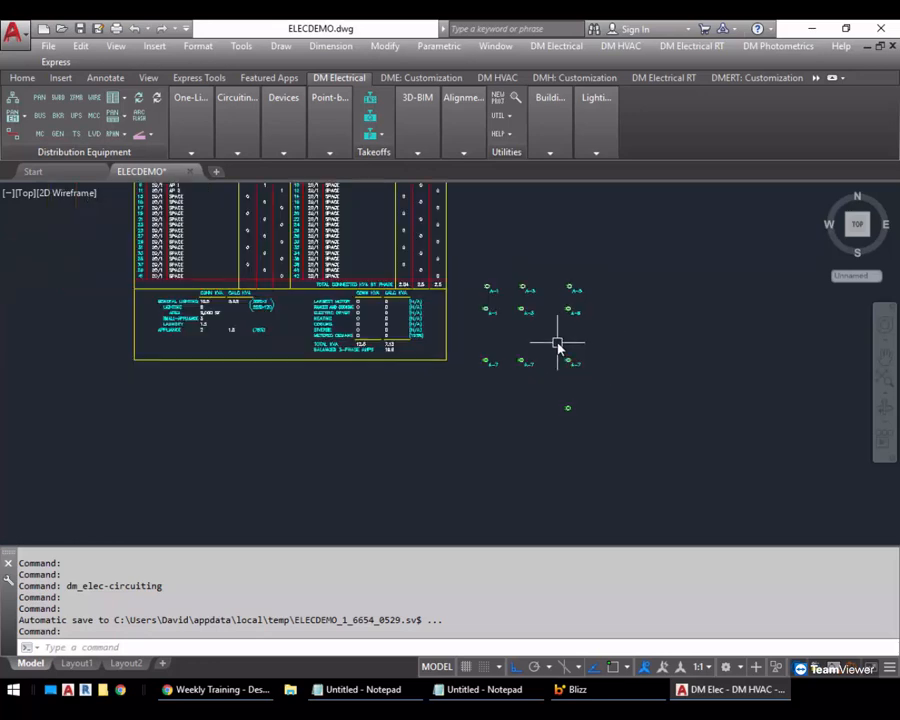
middle_click_drag(560, 348, 590, 360)
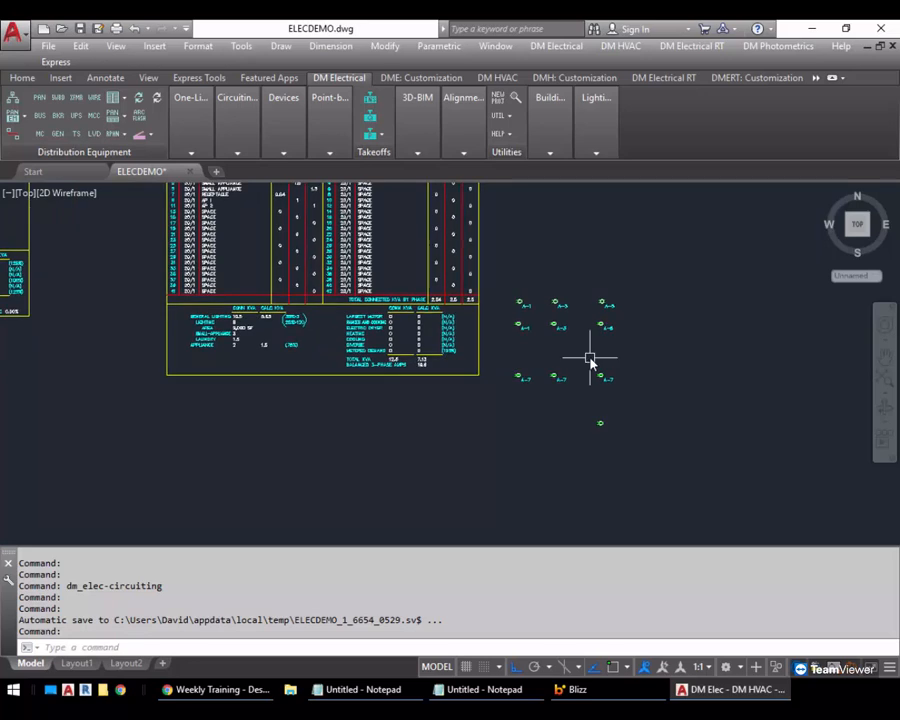
left_click(48, 103)
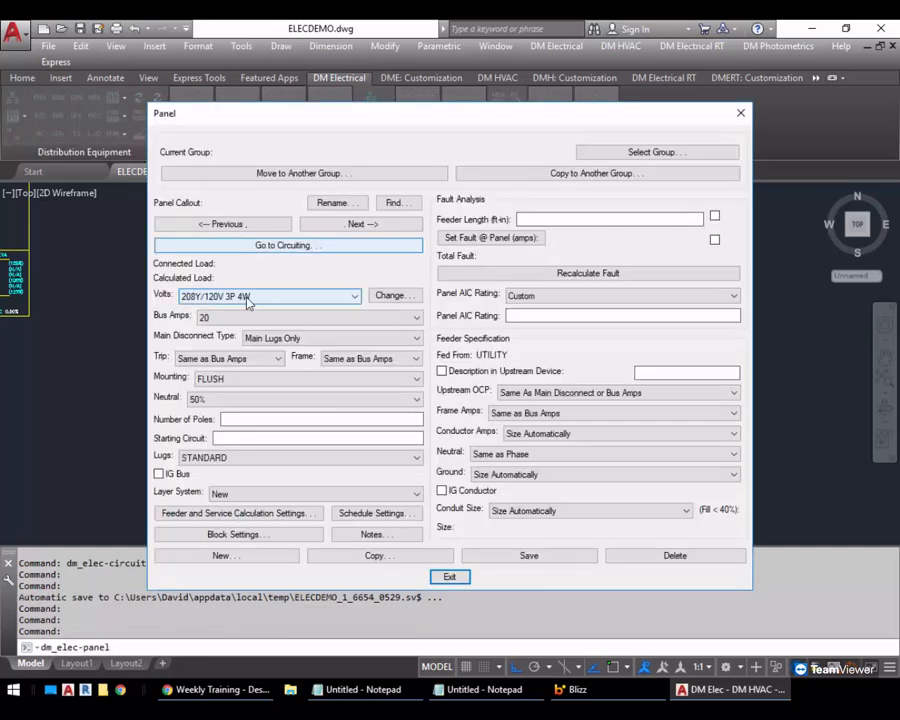
left_click(210, 557)
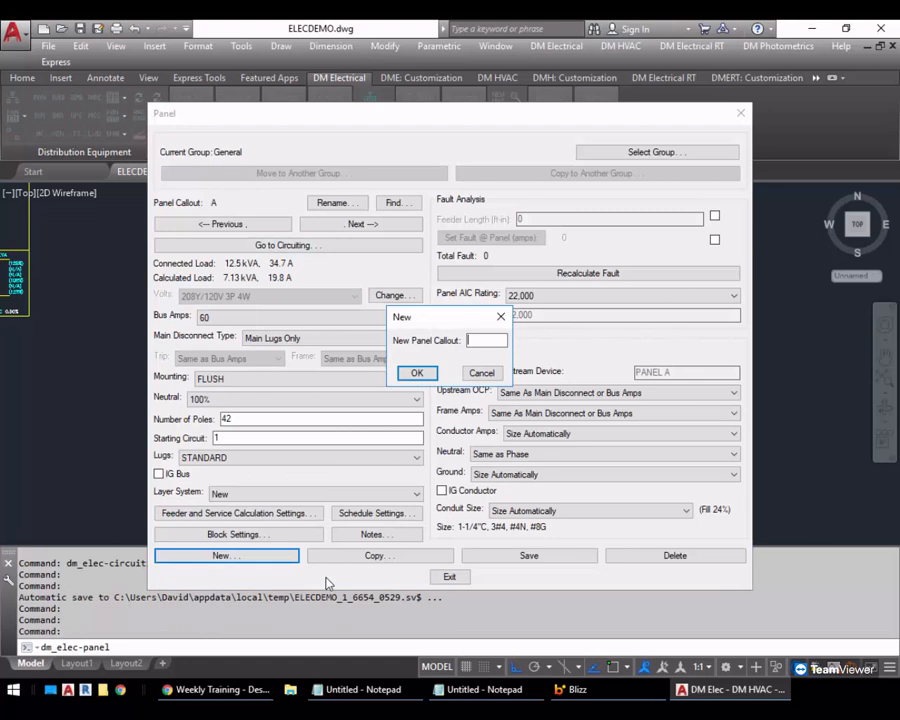
type("MAIN")
key("Return")
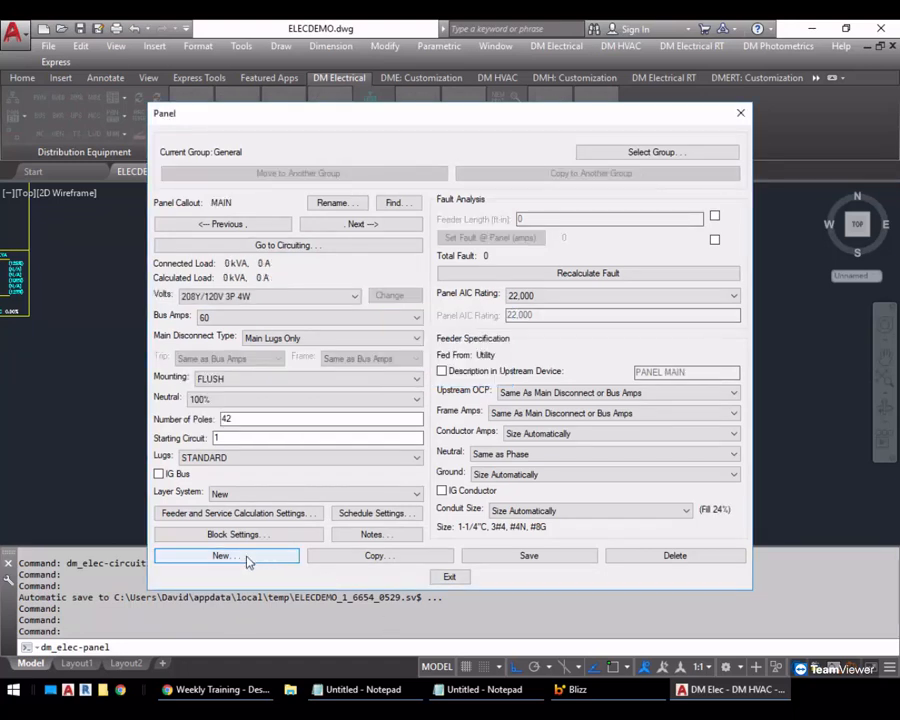
Set panel MAIN's schedule block to Panel with Phase Breakdown, Multifamily Dwelling with House Loads, keeping the default load calculation method
left_click(181, 513)
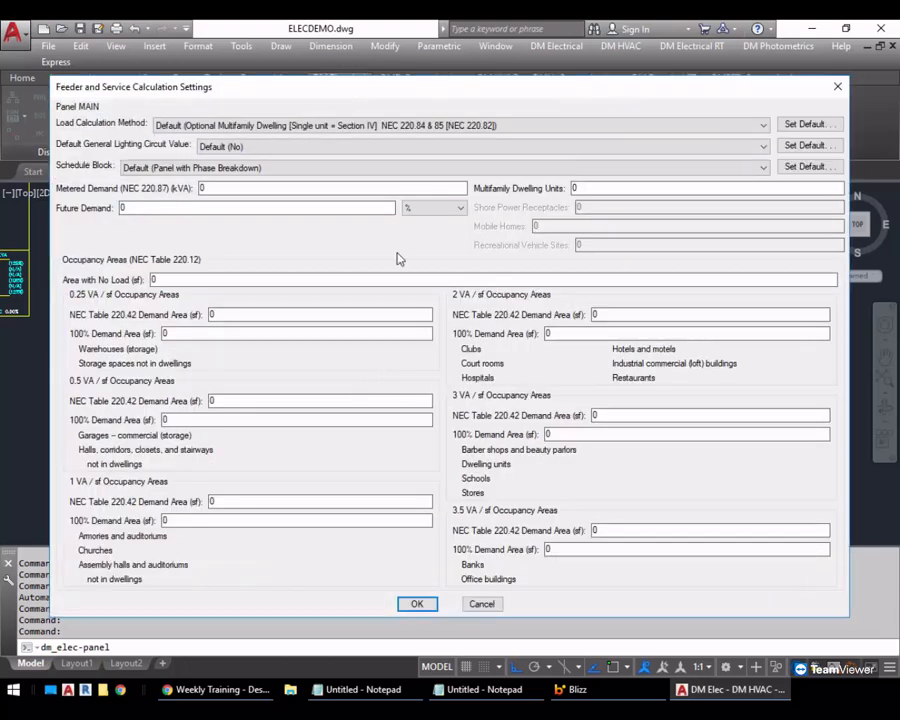
left_click(311, 126)
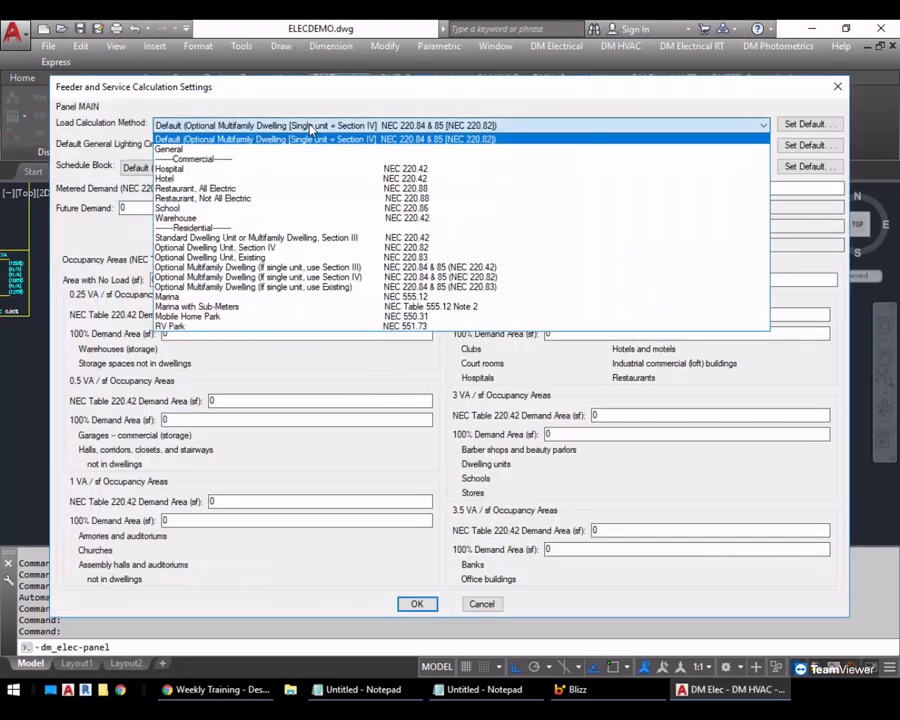
left_click(311, 126)
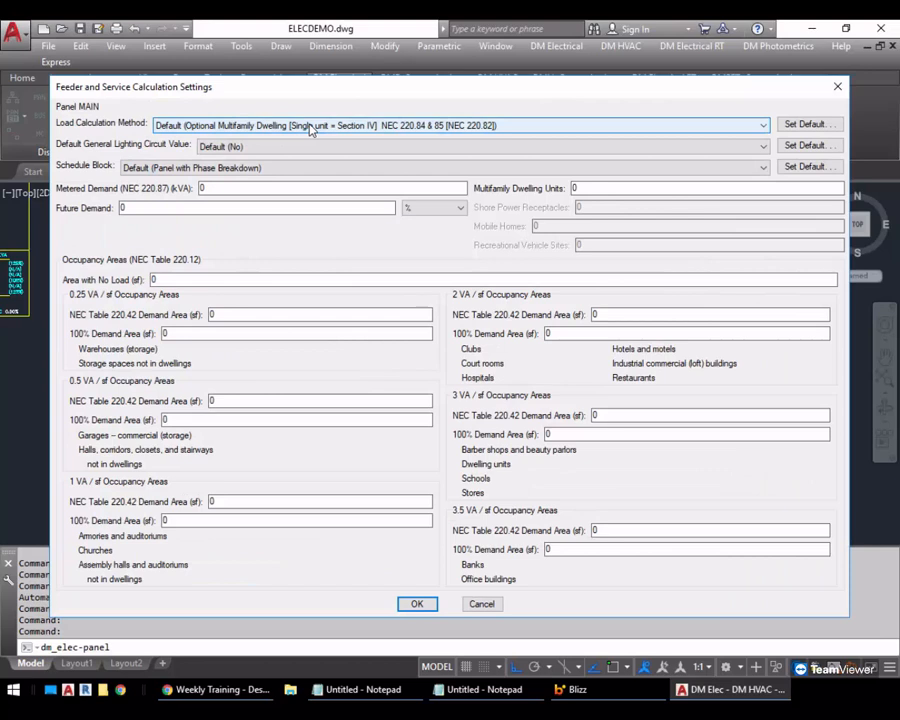
left_click(297, 170)
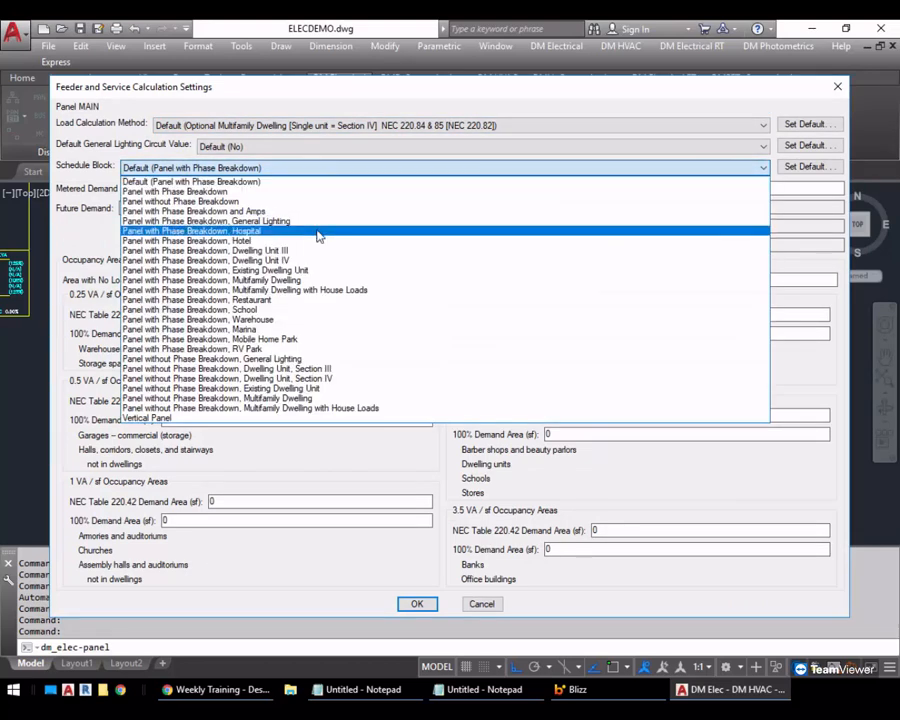
left_click(313, 290)
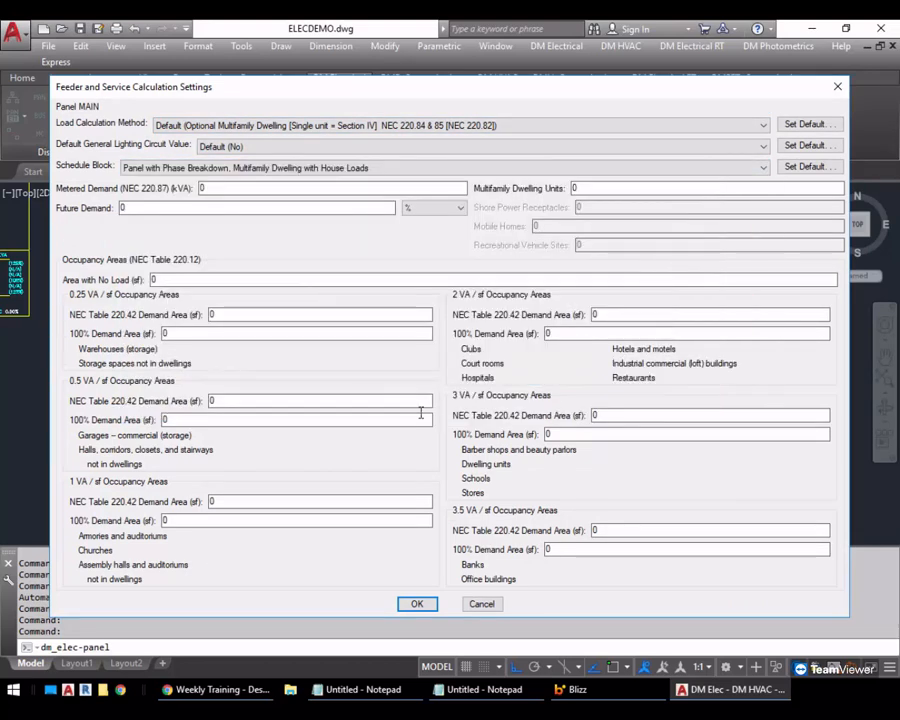
double_click(592, 186)
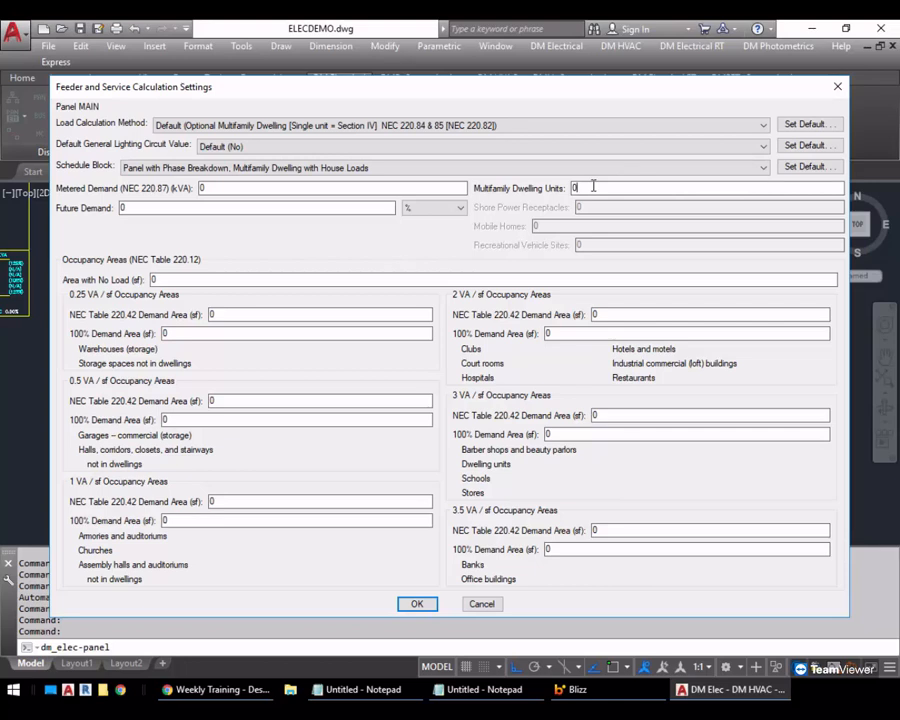
left_click(417, 606)
Create a new panel with the callout SUB and rename it SUB1
left_click(274, 558)
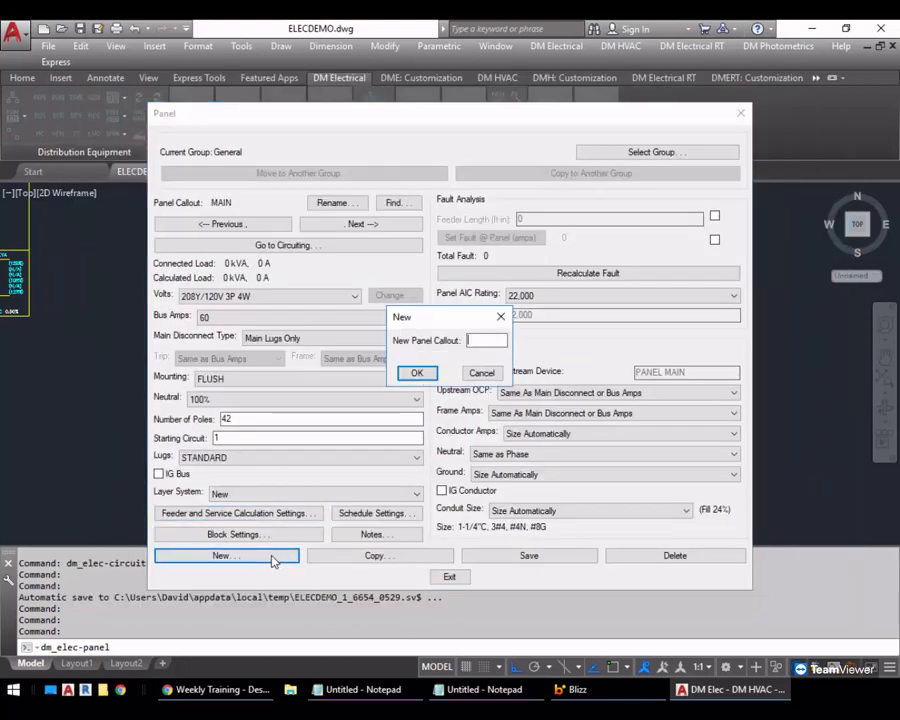
type("SUB")
key("Return")
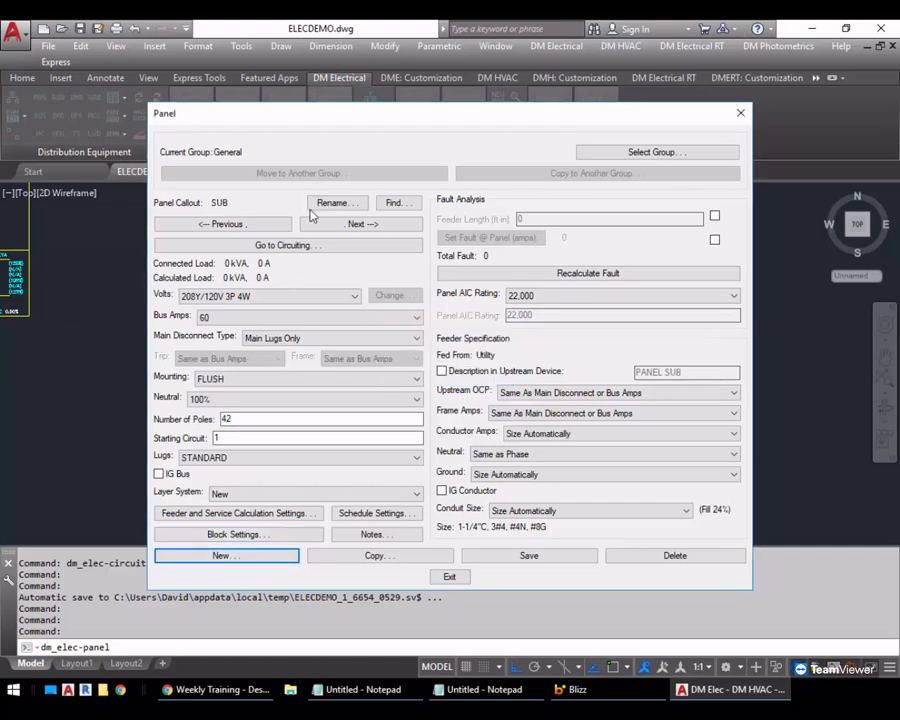
left_click(338, 203)
key("End")
type("1")
key("Return")
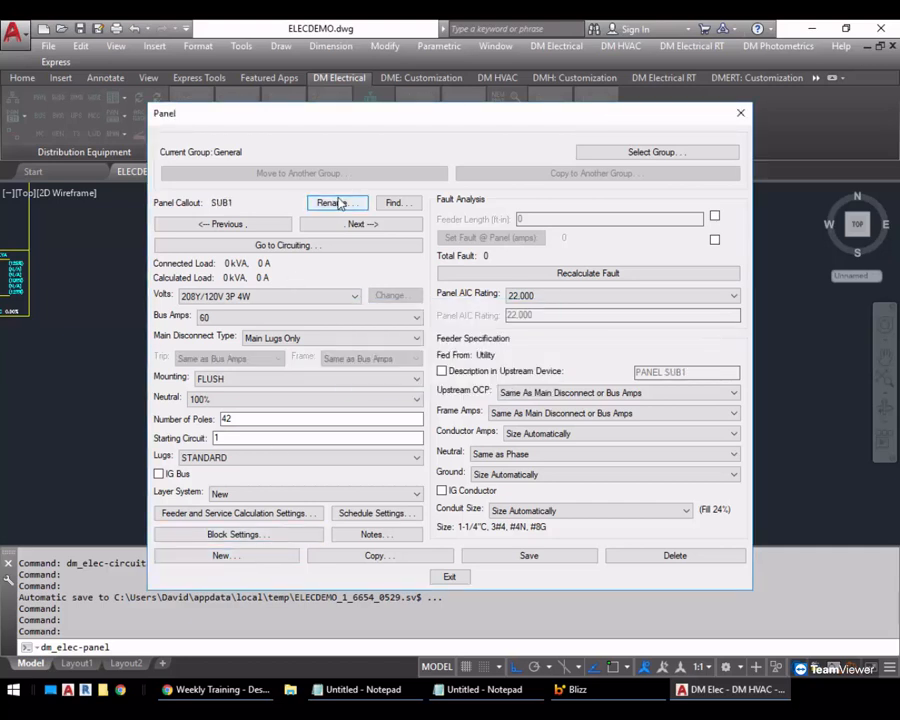
Configure SUB1 with 1 multifamily dwelling unit, the Panel with Phase Breakdown, Dwelling Unit IV schedule block and 1000 sf of 3 VA/sf Table 220.42 demand area
left_click(261, 514)
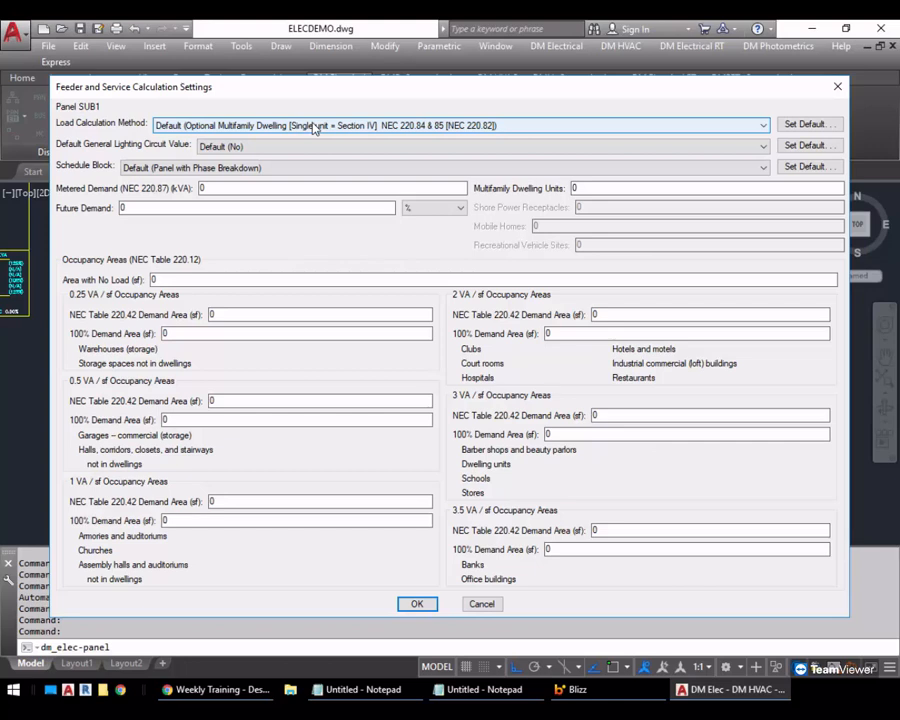
double_click(580, 187)
type("1")
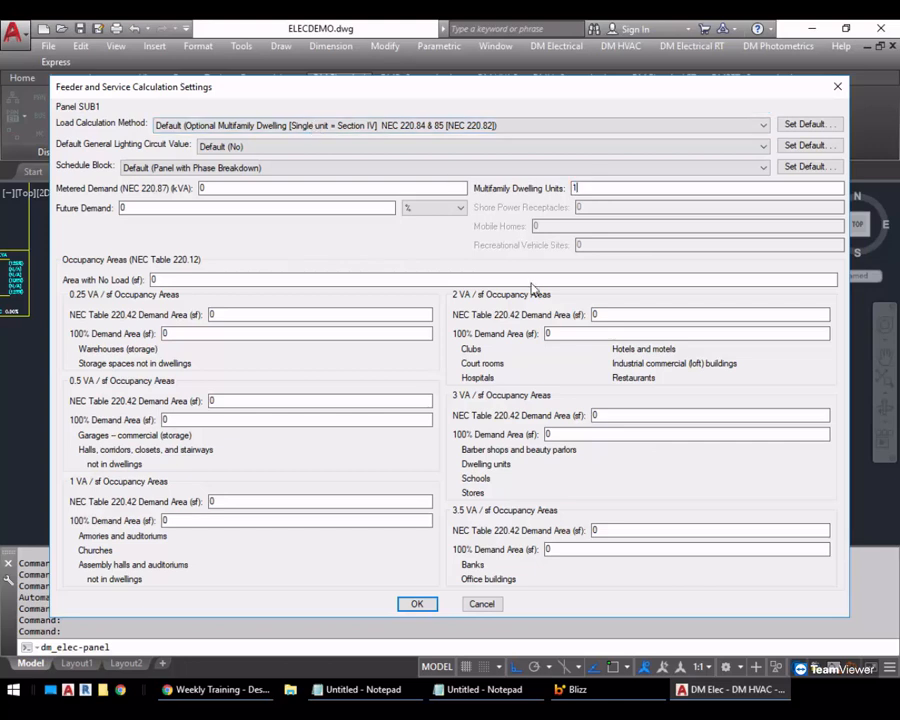
left_click(197, 168)
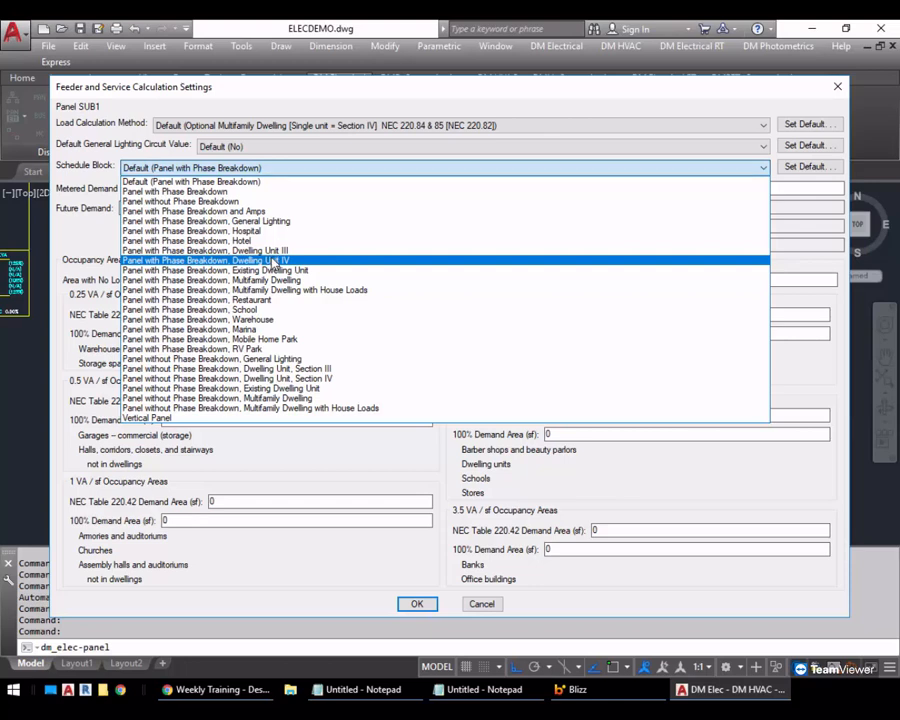
left_click(271, 261)
double_click(638, 412)
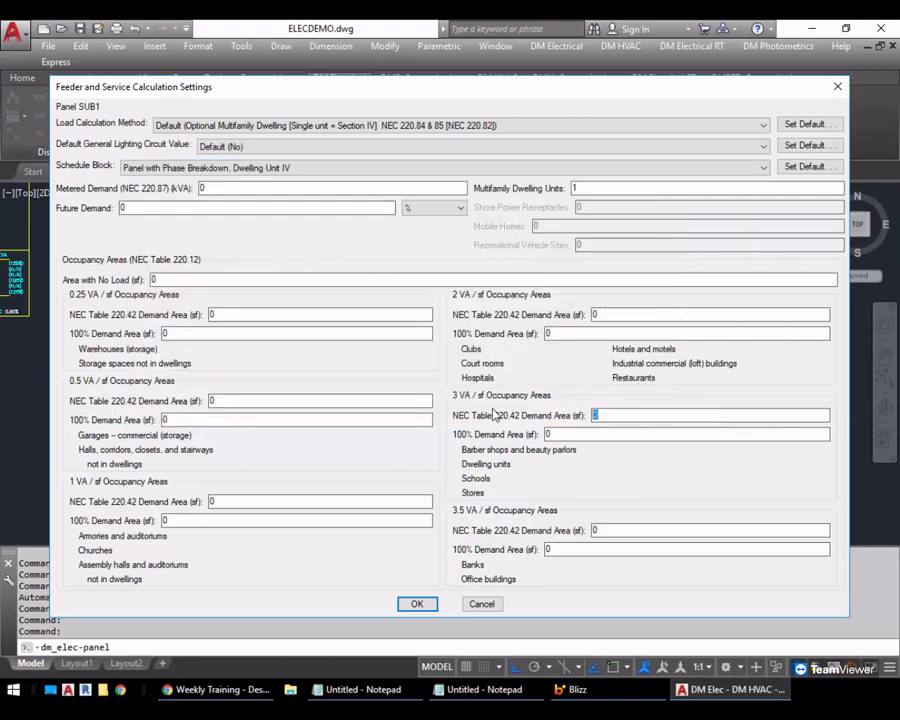
type("1000")
left_click(417, 604)
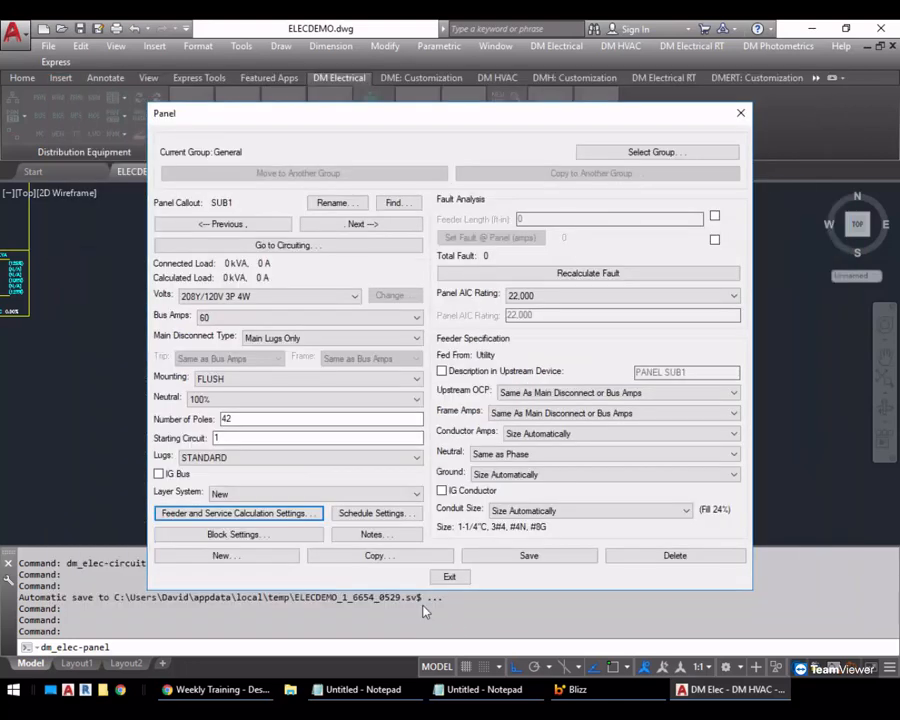
Copy panel SUB1's setup to new panels SUB2, SUB3 and SUB4, and exit the panel settings
left_click(382, 558)
type("SUB2")
key("Return")
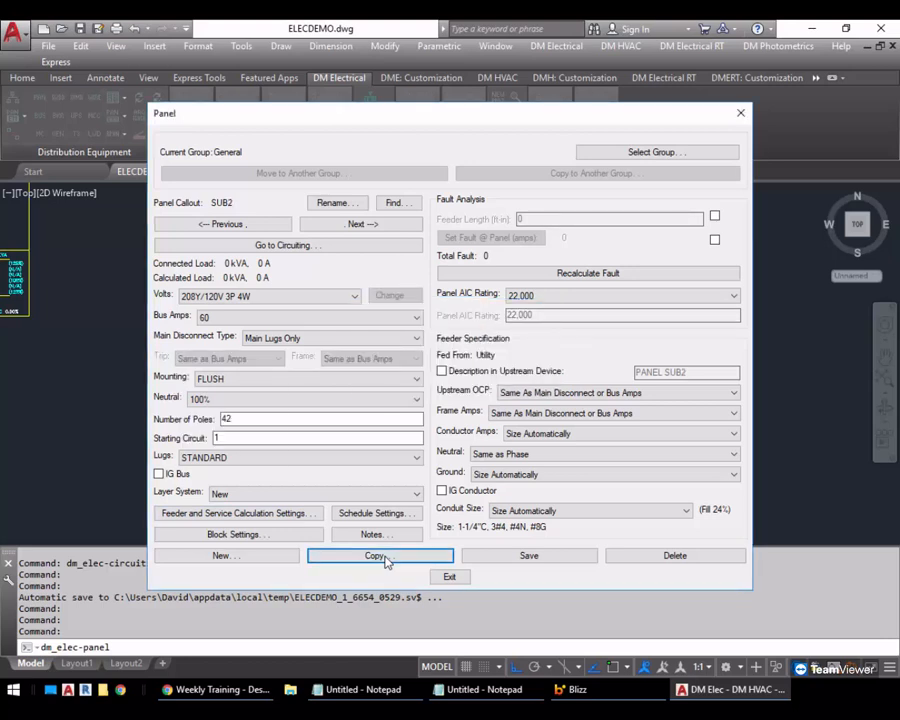
left_click(382, 557)
key("BackSpace")
type("3")
key("Return")
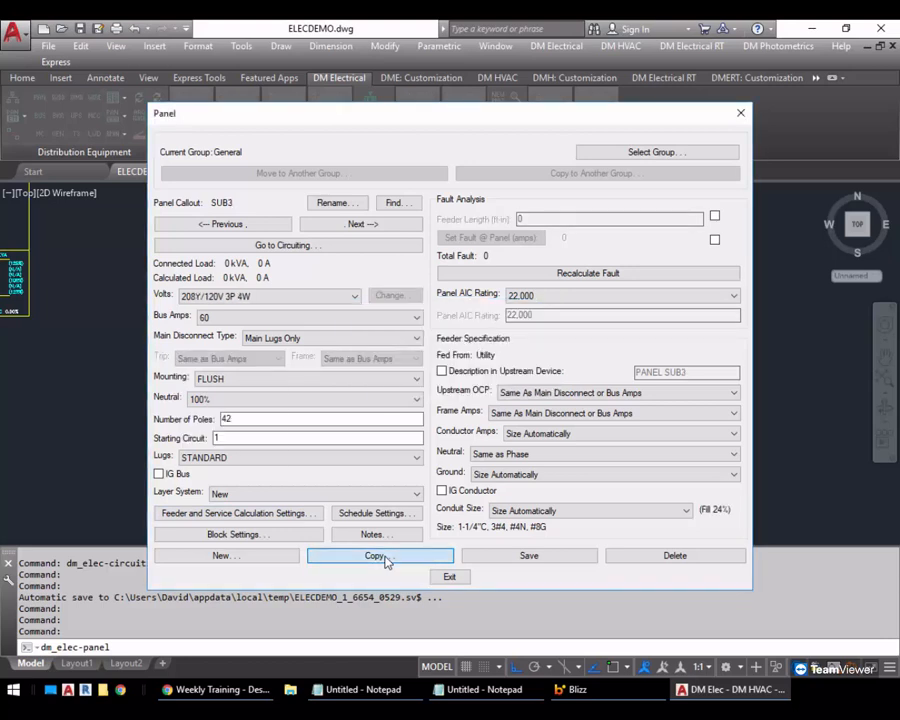
left_click(382, 557)
key("BackSpace")
type("4")
key("Return")
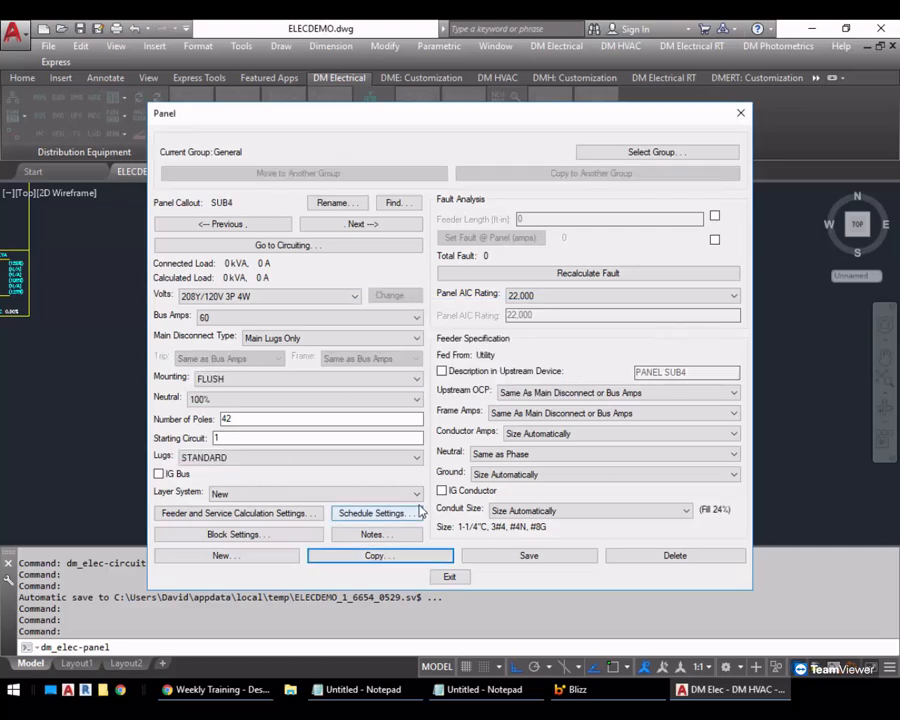
left_click(450, 578)
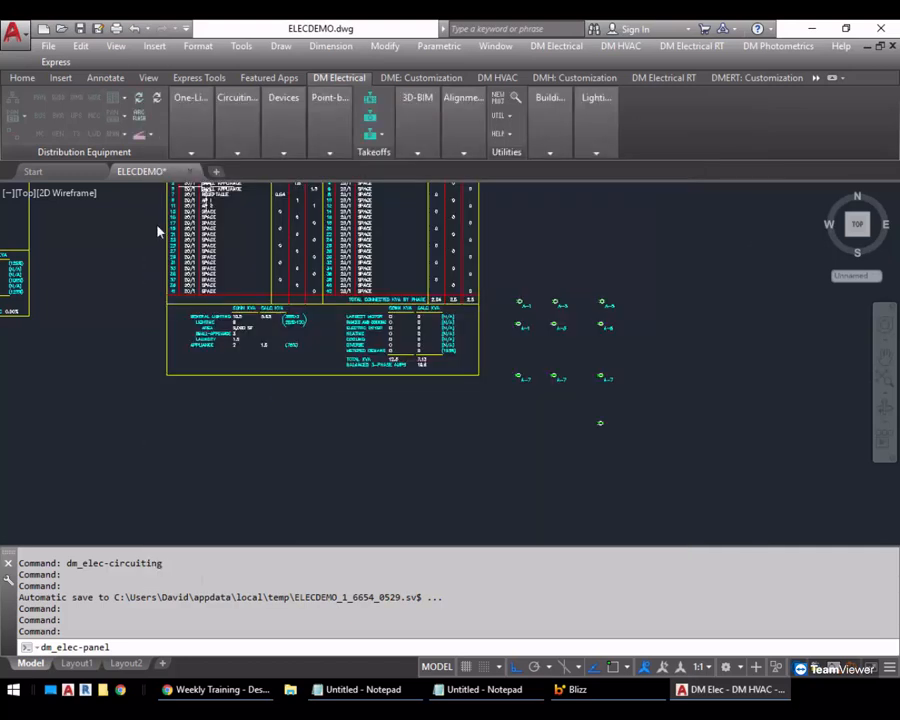
Connect panel SUB1 to panel MAIN through a three-pole breaker on circuits 1,3,5
left_click(18, 137)
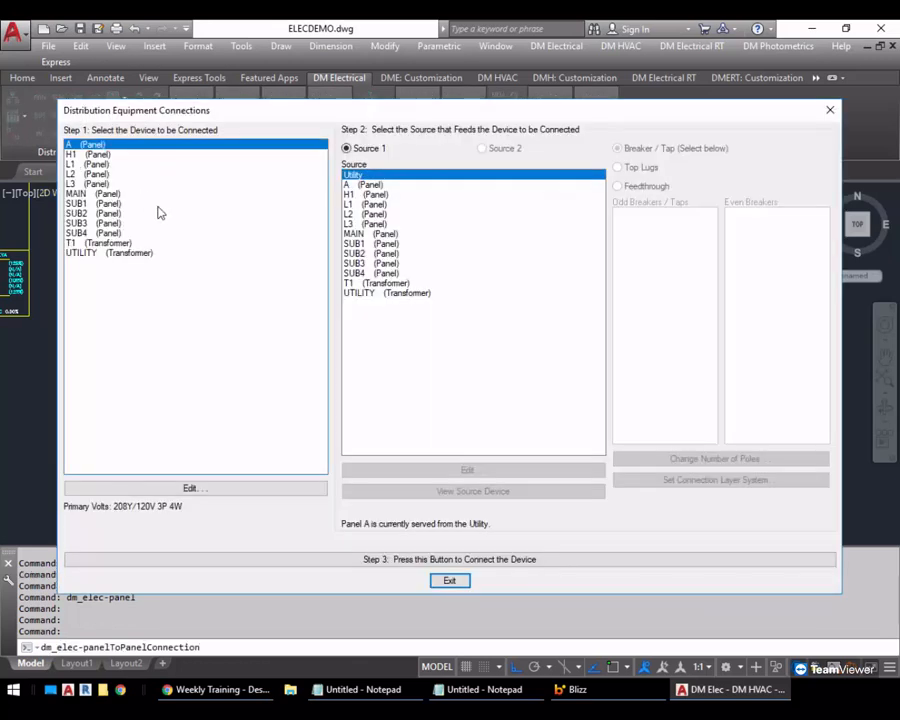
left_click(95, 204)
left_click(564, 234)
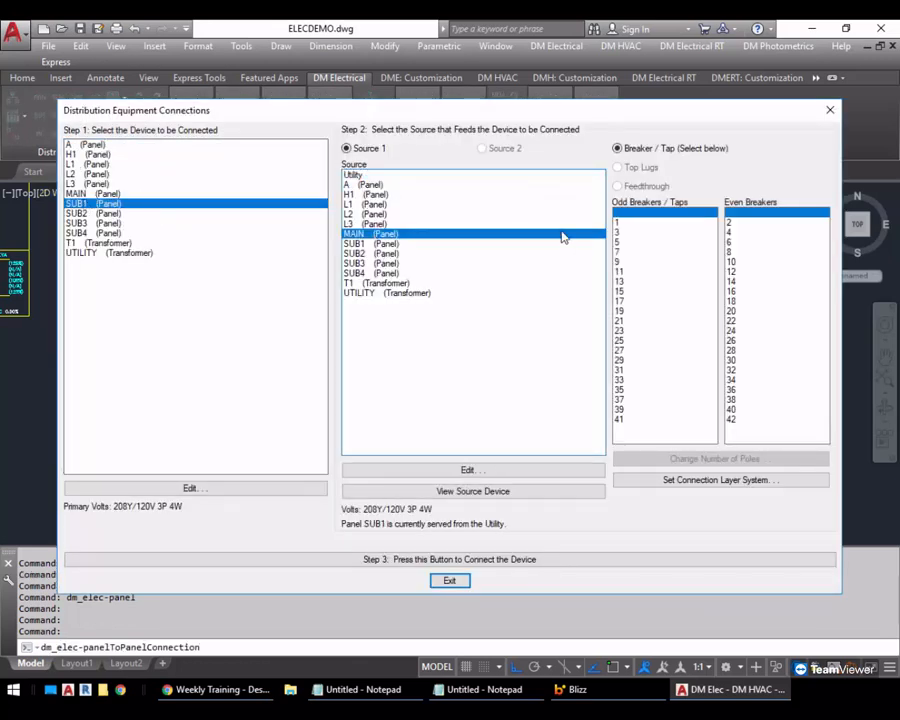
left_click(639, 222)
left_click(646, 456)
left_click(352, 386)
left_click(417, 403)
left_click(532, 561)
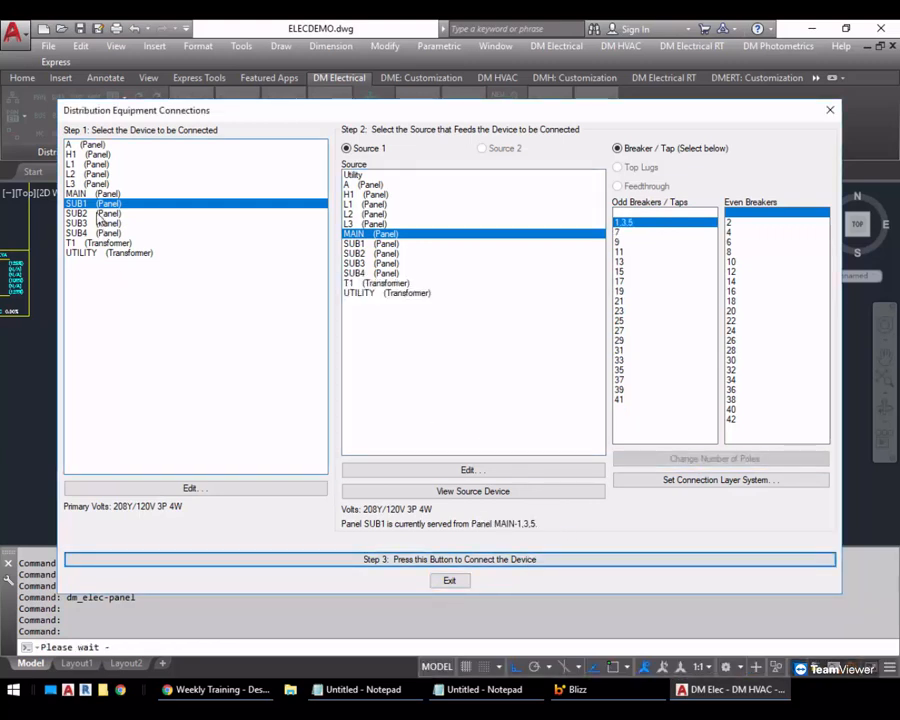
Connect panel SUB2 to panel MAIN through a three-pole breaker on circuits 7,9,11
left_click(372, 236)
left_click(658, 222)
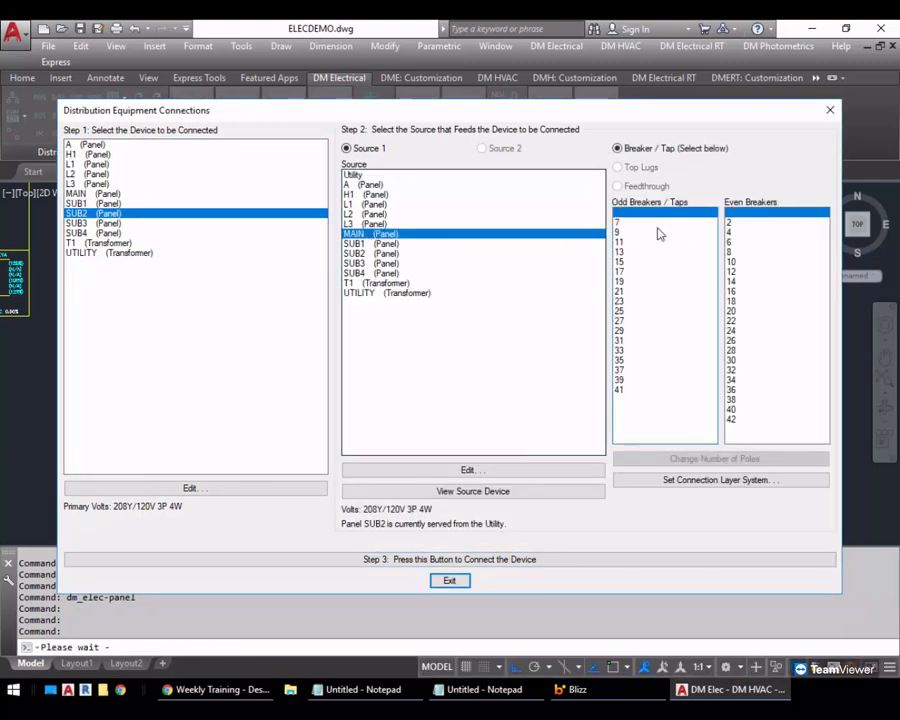
left_click(692, 458)
left_click(351, 386)
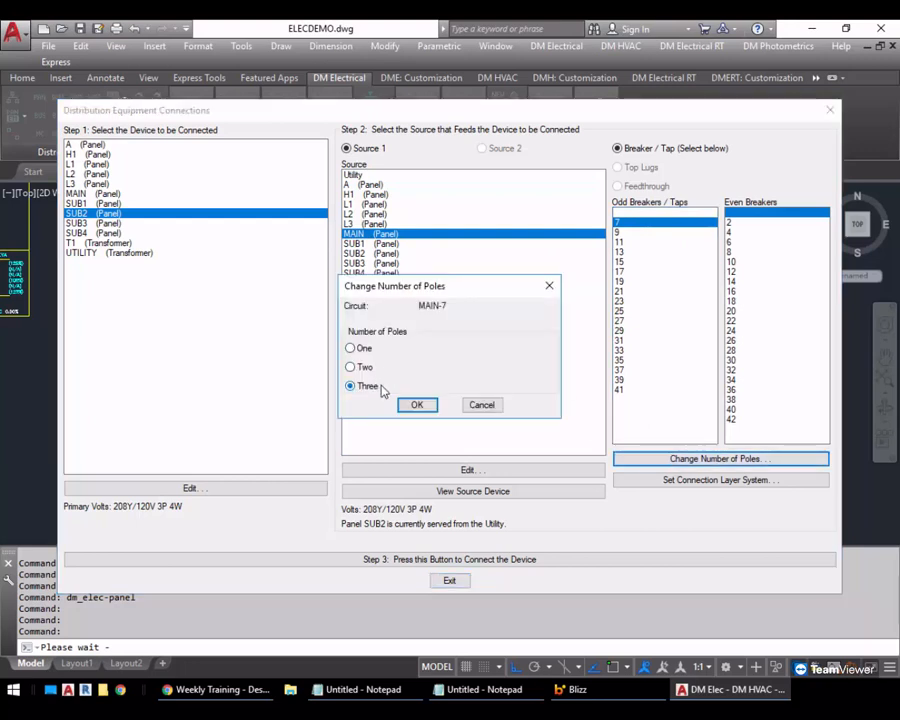
left_click(417, 404)
left_click(540, 562)
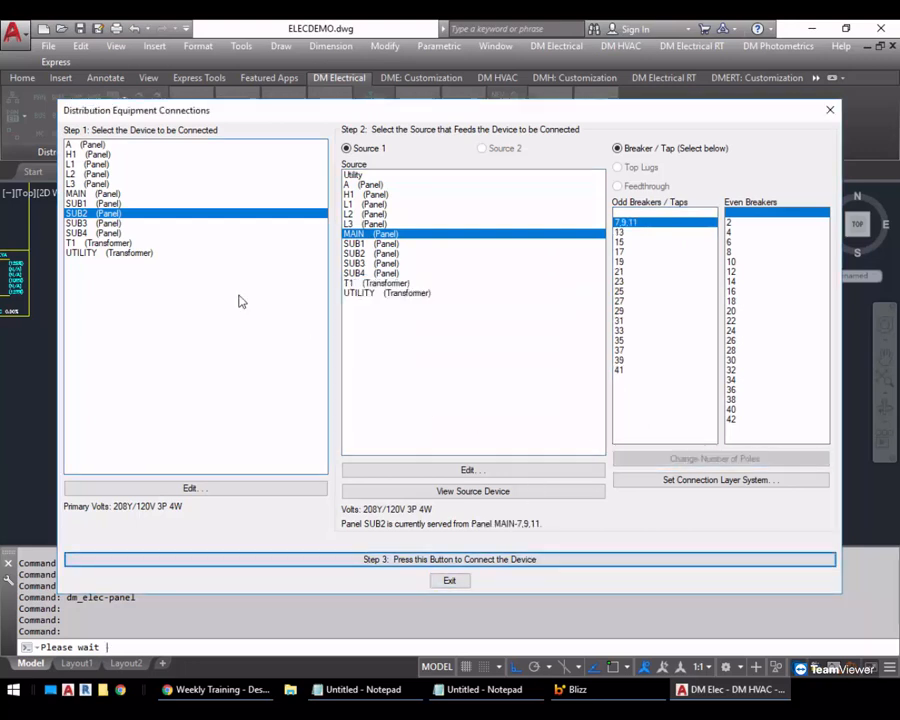
Connect panel SUB3 to panel MAIN through a three-pole breaker on circuits 13,15,17
left_click(494, 236)
left_click(645, 223)
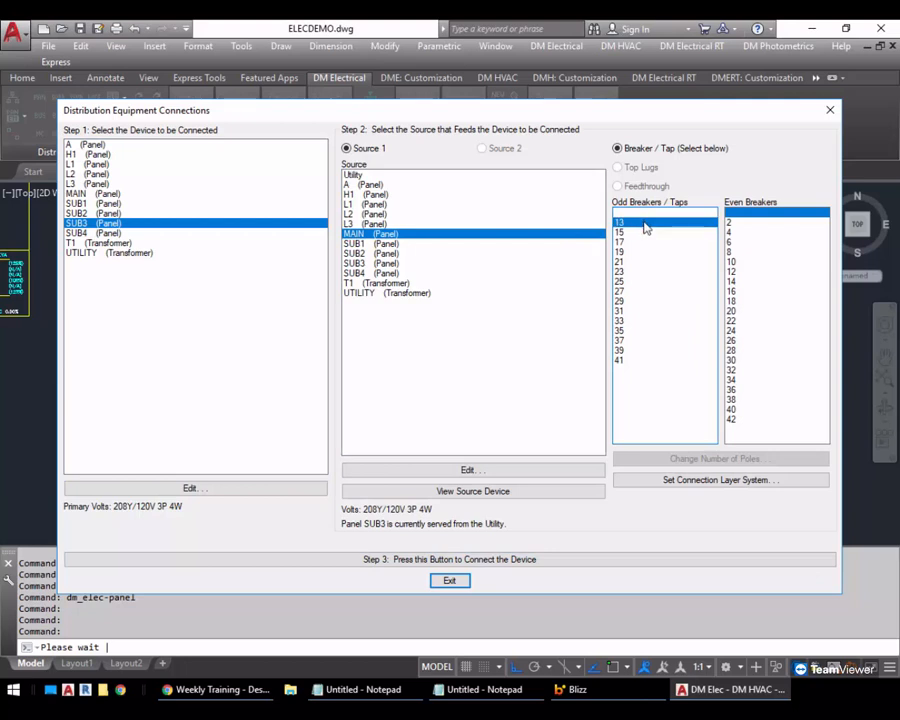
left_click(697, 459)
left_click(351, 386)
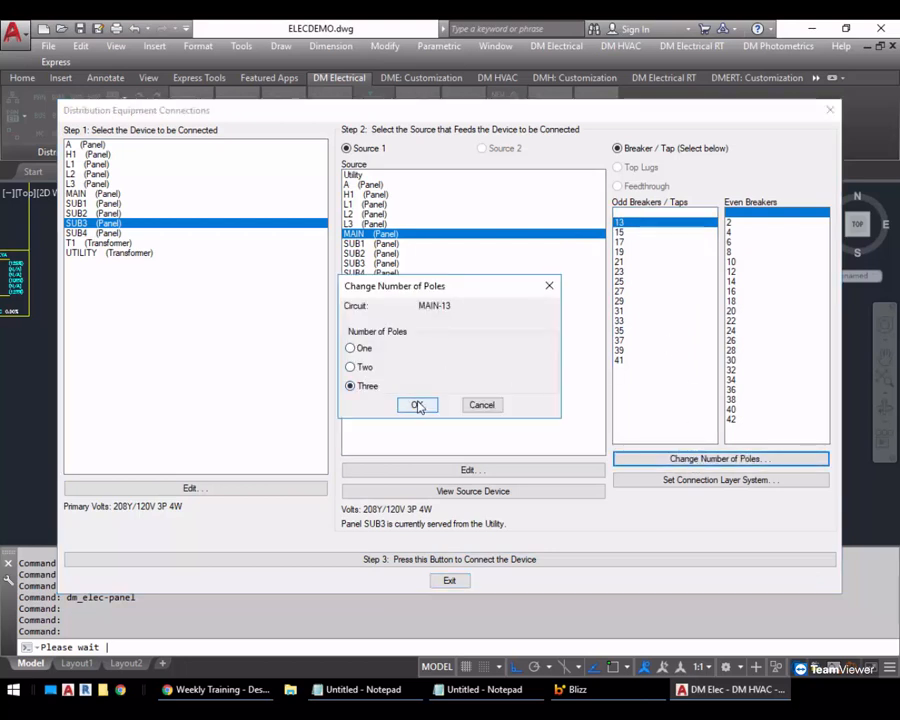
left_click(417, 404)
left_click(492, 559)
Connect panel SUB4 to panel MAIN through a three-pole breaker on circuits 19,21,23, and exit the equipment connections
left_click(400, 233)
left_click(678, 458)
left_click(351, 386)
left_click(430, 406)
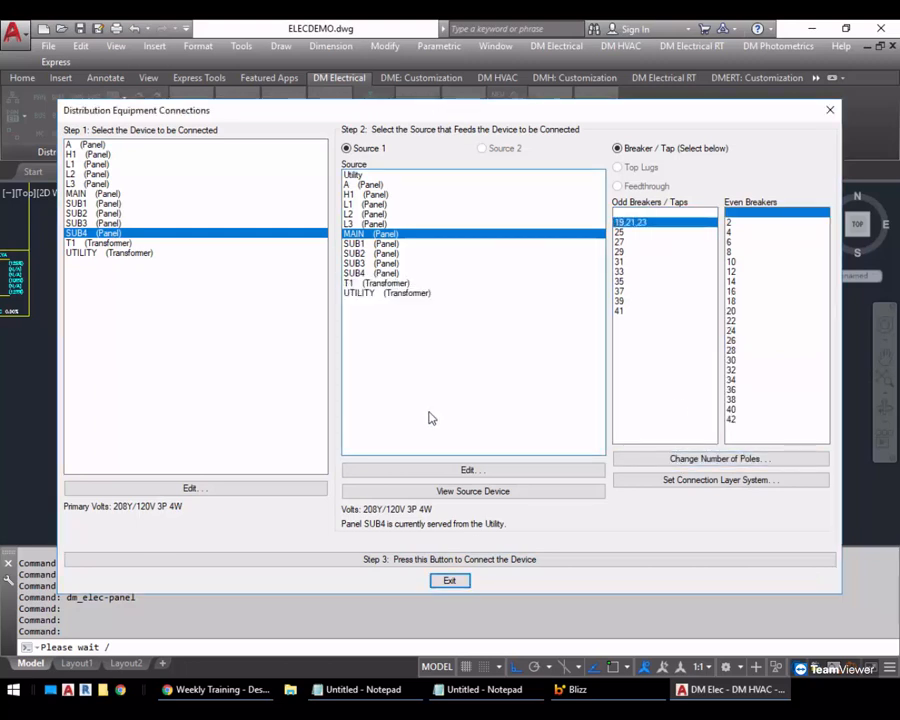
left_click(490, 560)
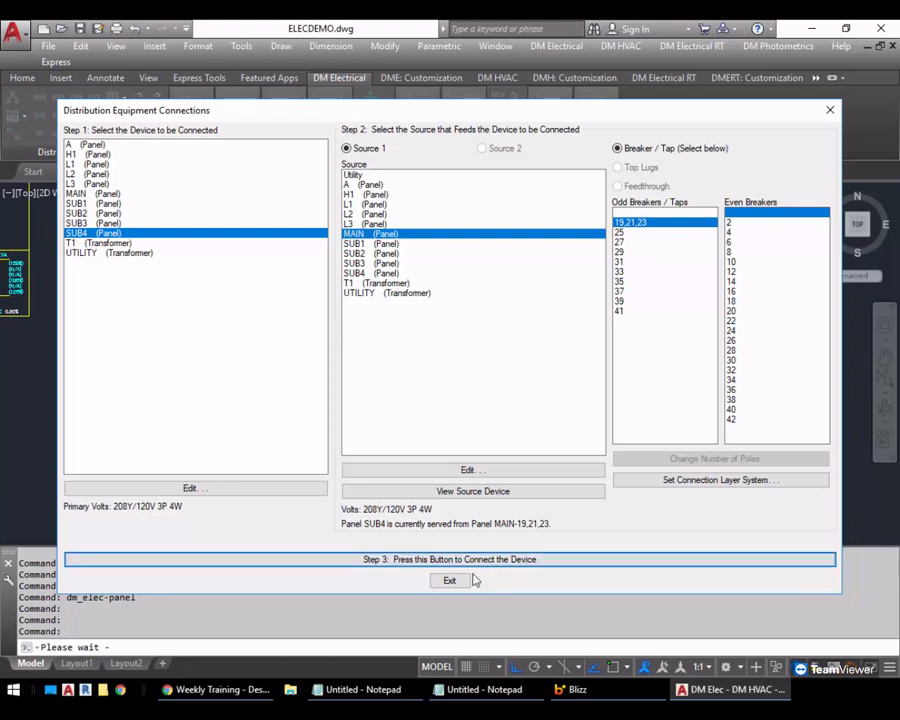
left_click(450, 581)
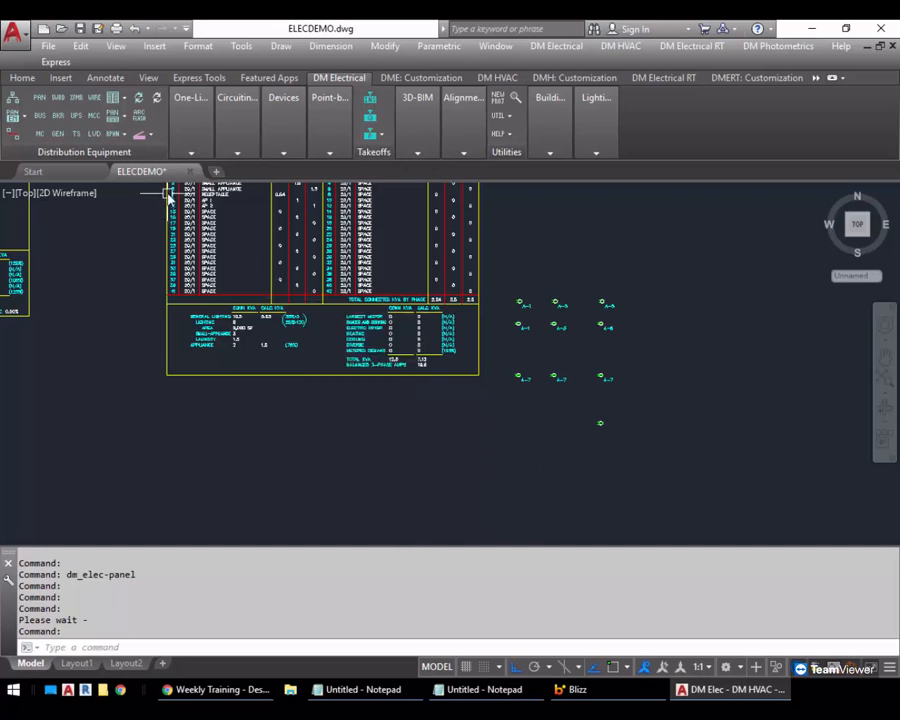
Insert the distribution equipment schedule for panel MAIN in the empty area beyond panel A's schedule and devices
mouse_move(236, 115)
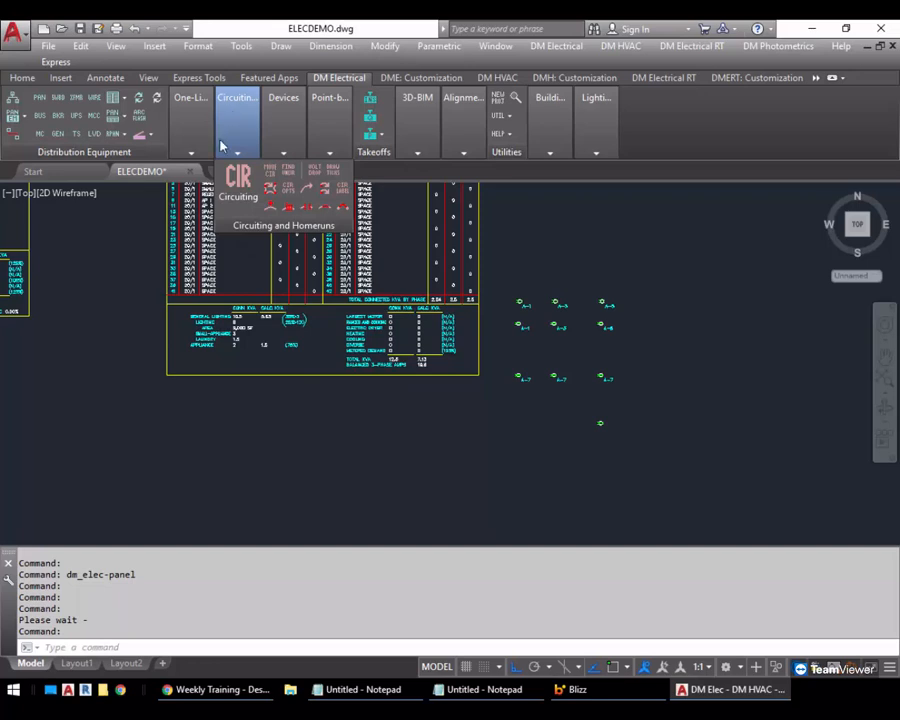
left_click(121, 99)
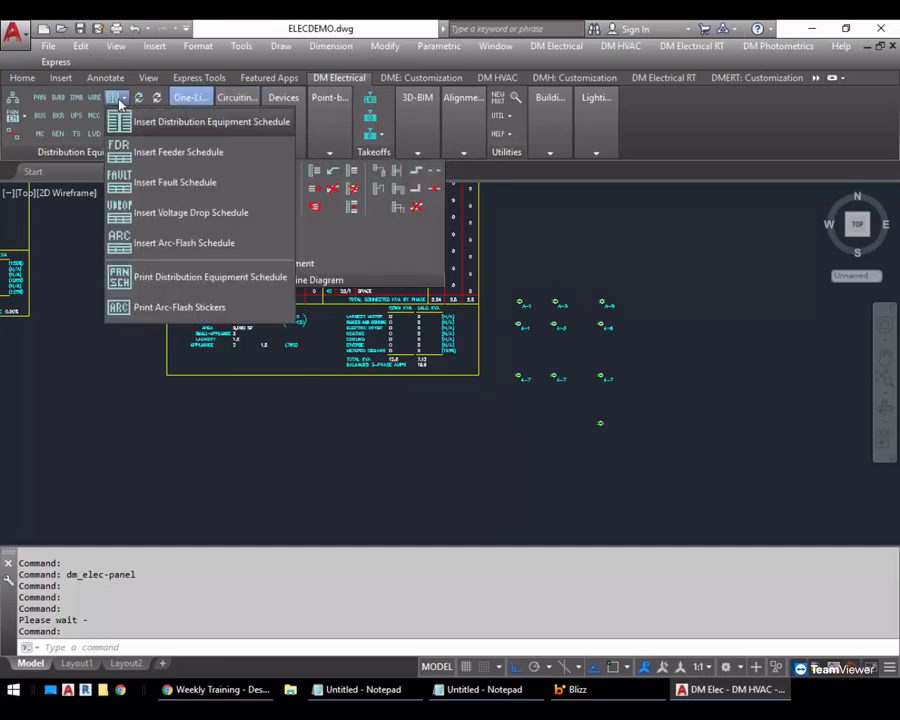
left_click(147, 120)
double_click(392, 264)
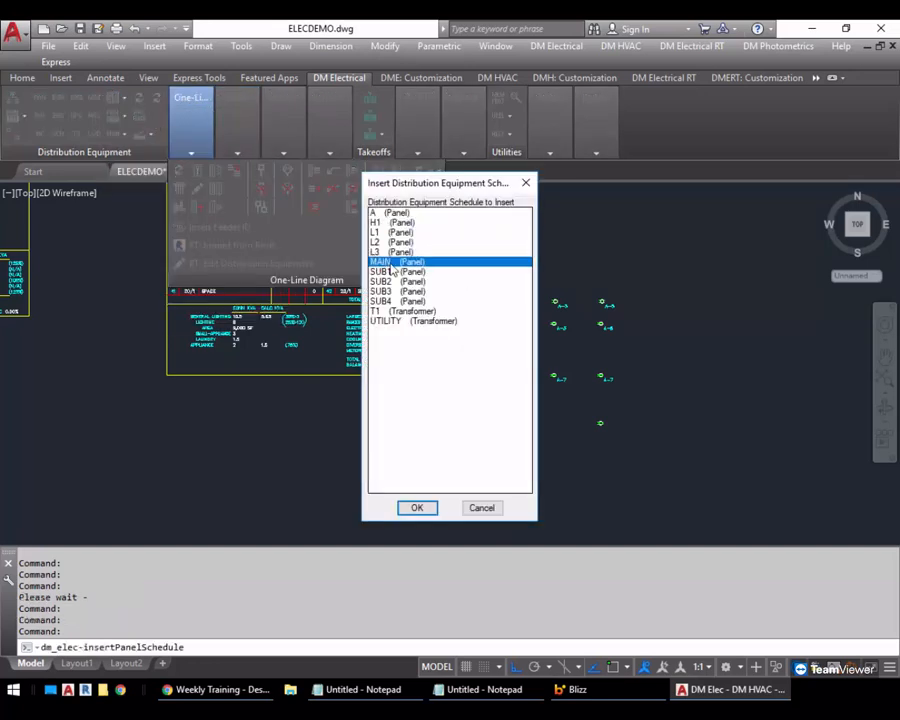
middle_click_drag(645, 226, 325, 361)
left_click(470, 228)
Place the SUB1 and SUB2 panel schedules side by side below the MAIN schedule and end the insertion before SUB3
middle_click_drag(643, 373, 612, 286)
scroll(612, 286, "down", 2)
middle_click_drag(686, 303, 464, 315)
middle_click_drag(283, 476, 417, 382)
left_click(417, 390)
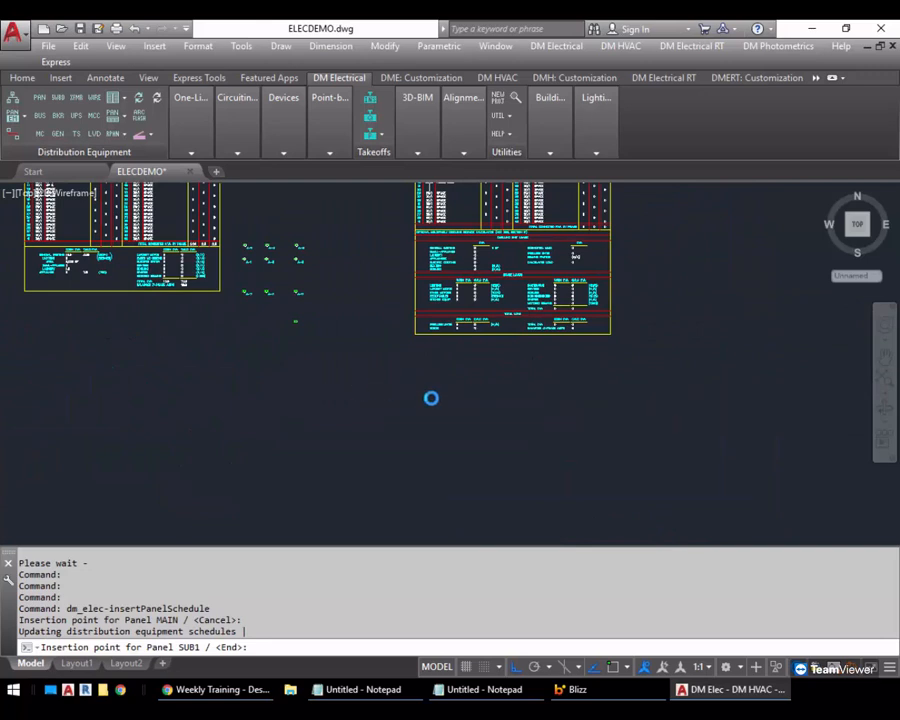
key("F3")
left_click(551, 388)
key("Return")
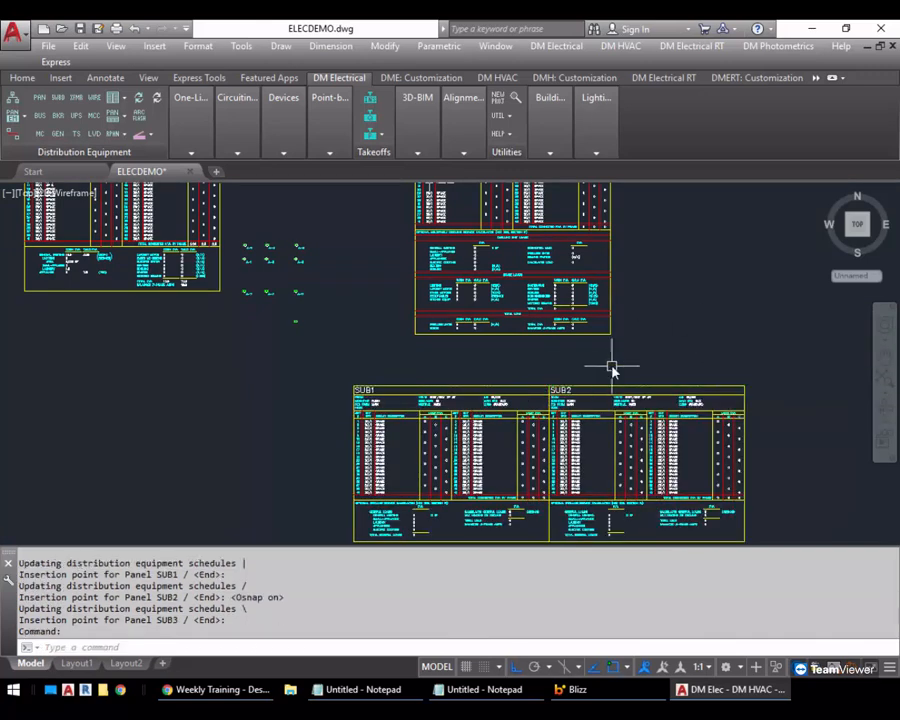
Update the MAIN panel schedule, recalculating the loads between distribution equipment
scroll(578, 362, "up", 3)
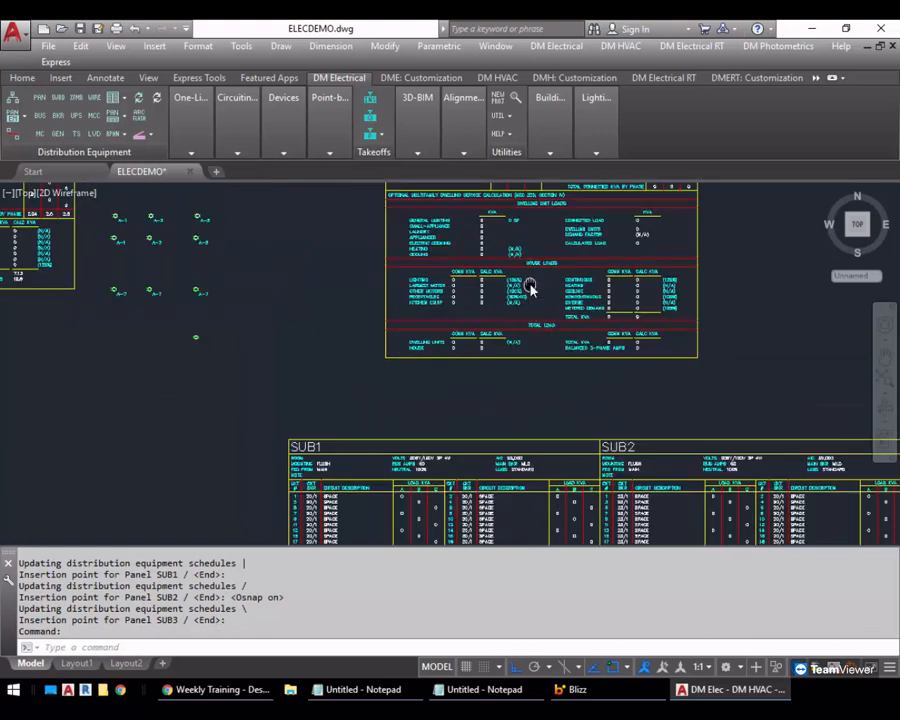
left_click(140, 101)
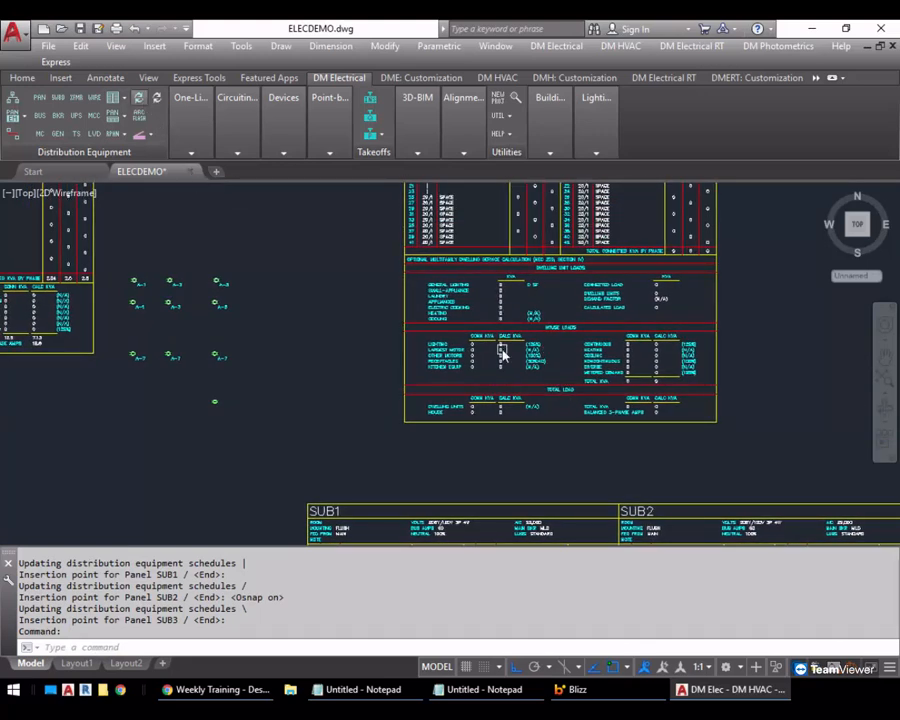
left_click(812, 341)
left_click(536, 458)
key("Return")
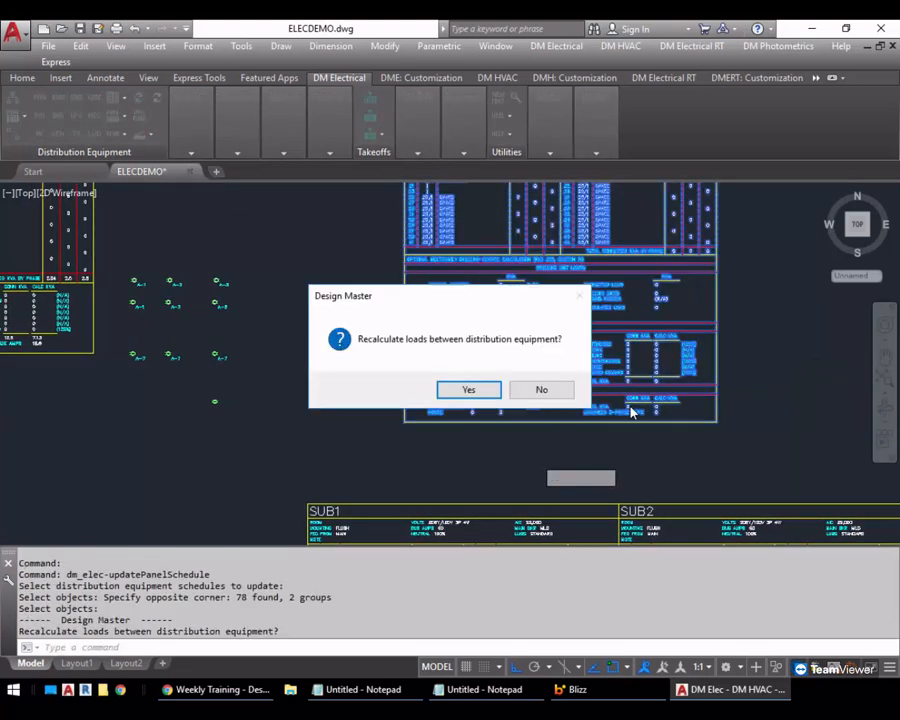
left_click(461, 391)
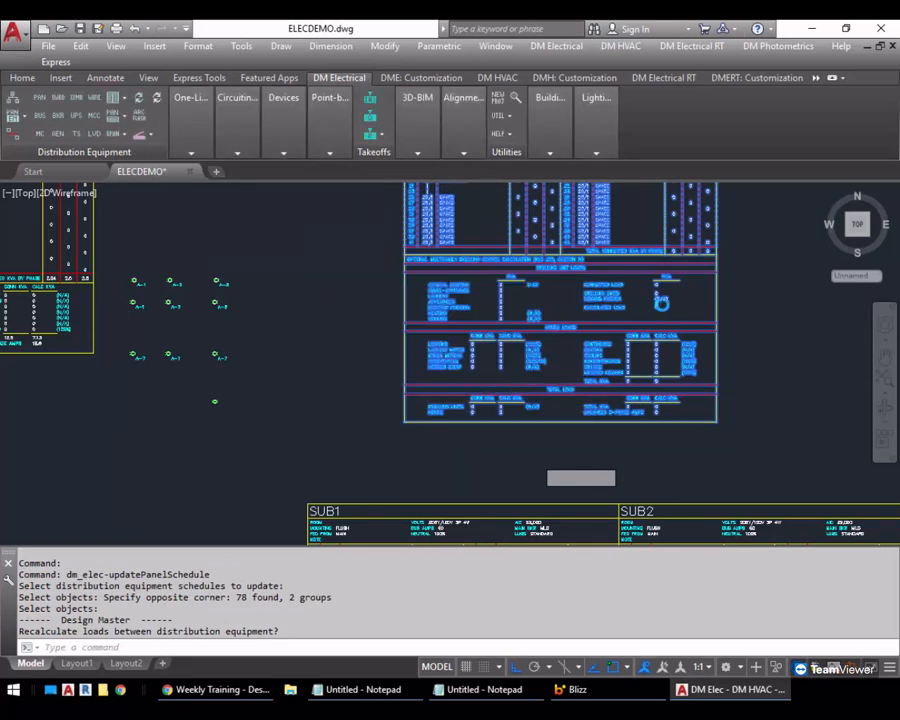
Examine the dwelling unit loads, demand factor, house loads and total load in the MAIN schedule
scroll(626, 303, "up", 2)
scroll(621, 305, "up", 2)
middle_click_drag(609, 285, 609, 311)
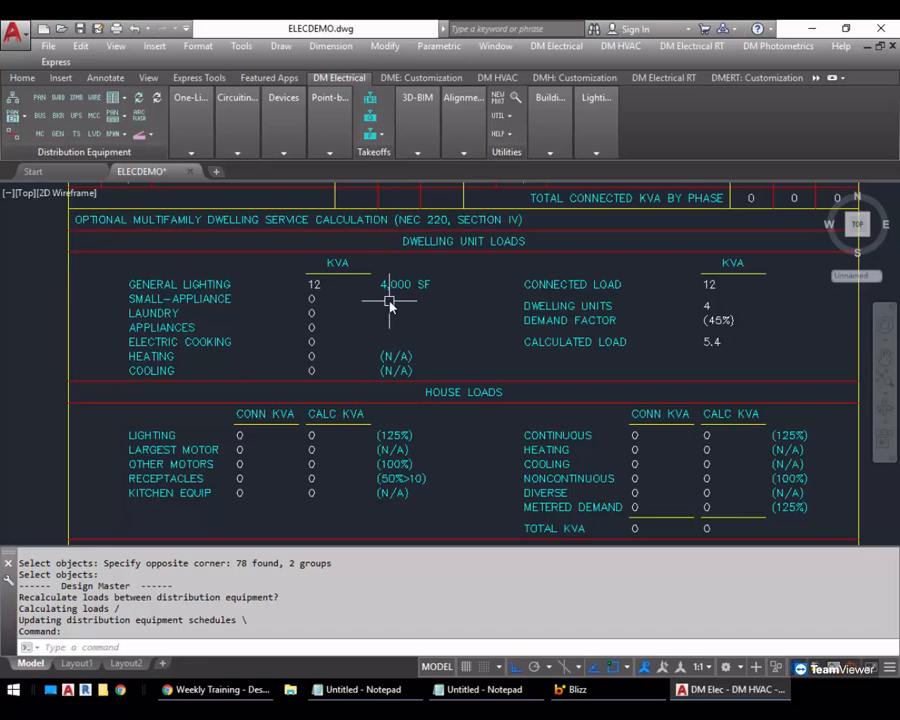
middle_click_drag(675, 355, 594, 340)
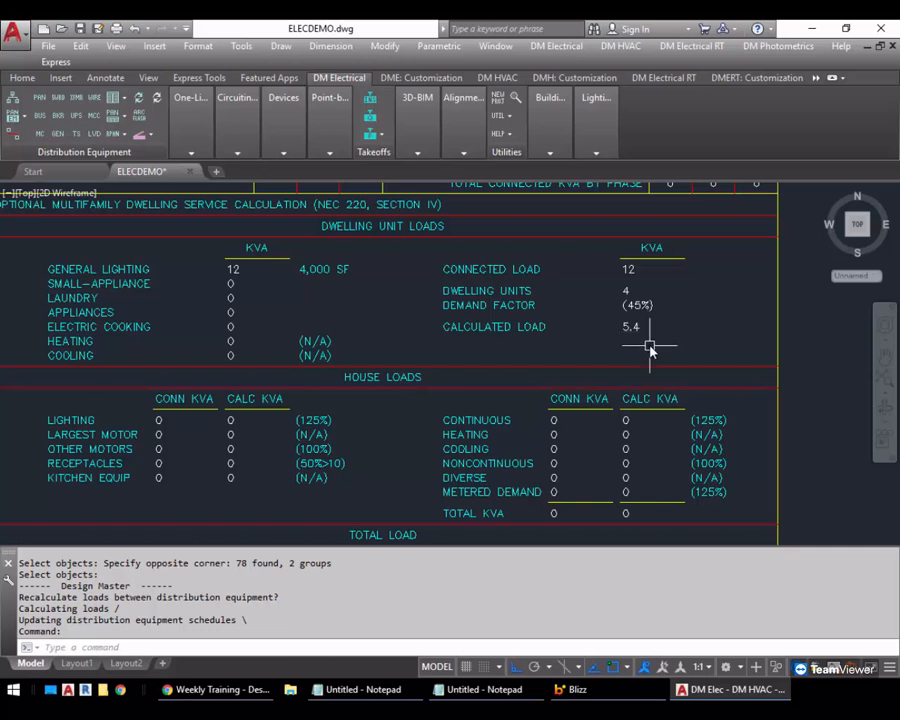
scroll(646, 338, "down", 4)
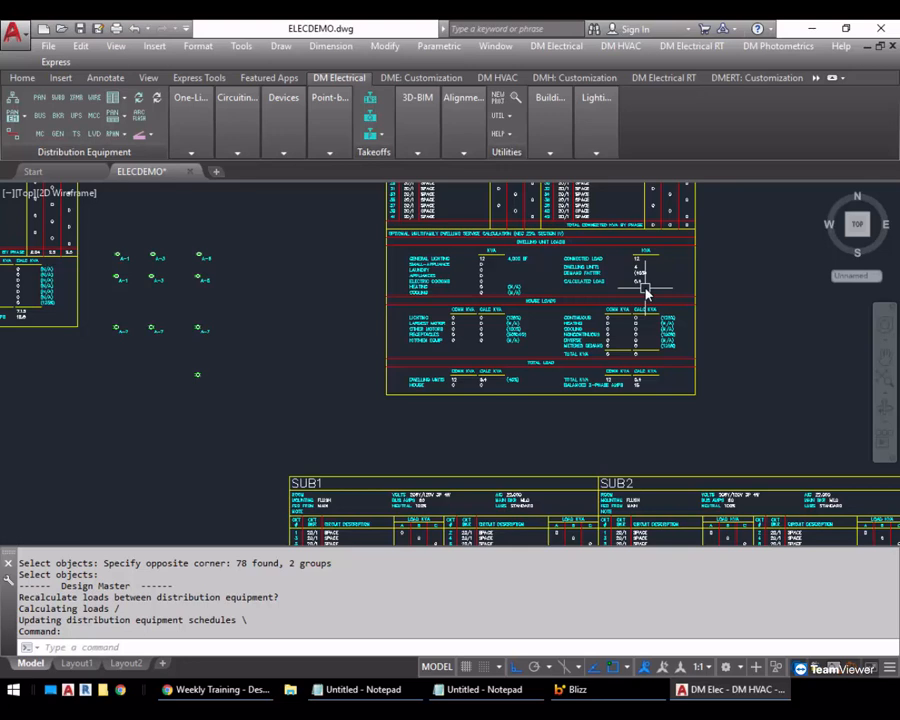
scroll(577, 312, "up", 4)
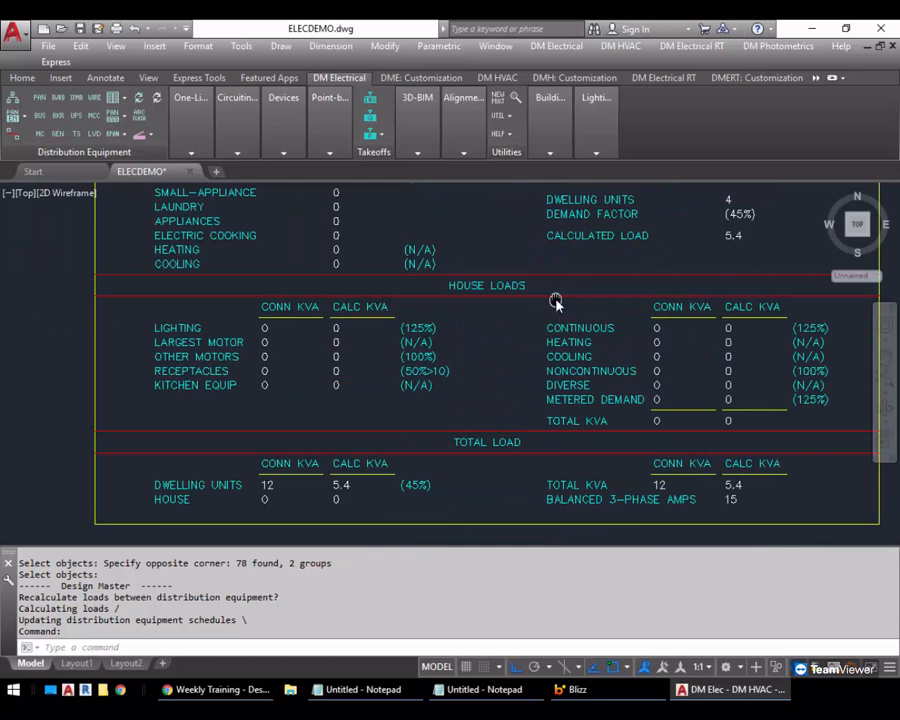
scroll(522, 297, "down", 3)
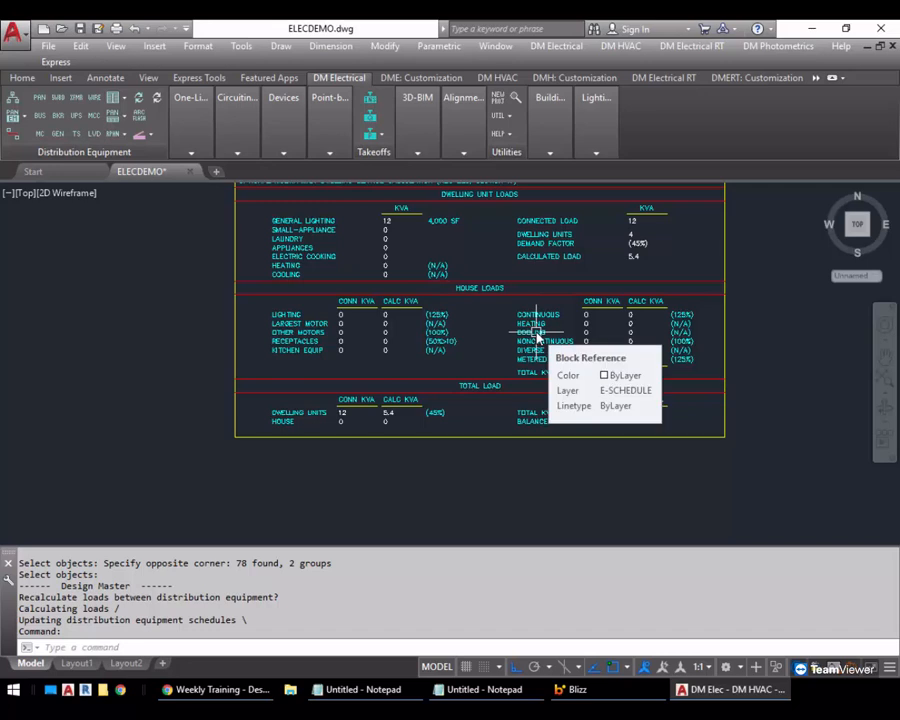
Set a fixed general heating load of 5 kVA on circuit 25 of panel MAIN and exit circuiting
left_click(237, 152)
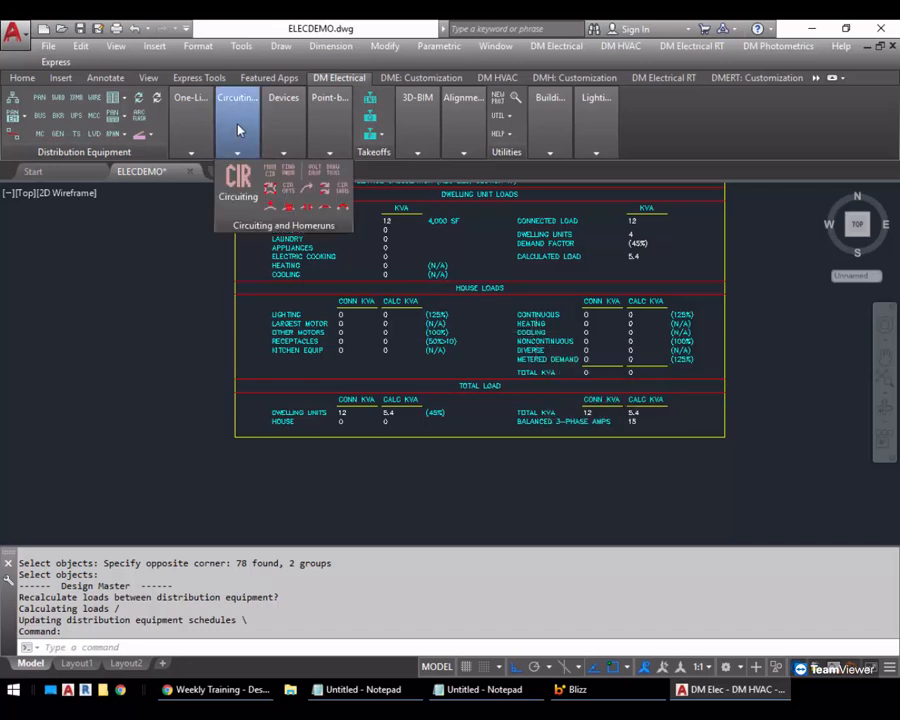
left_click(238, 184)
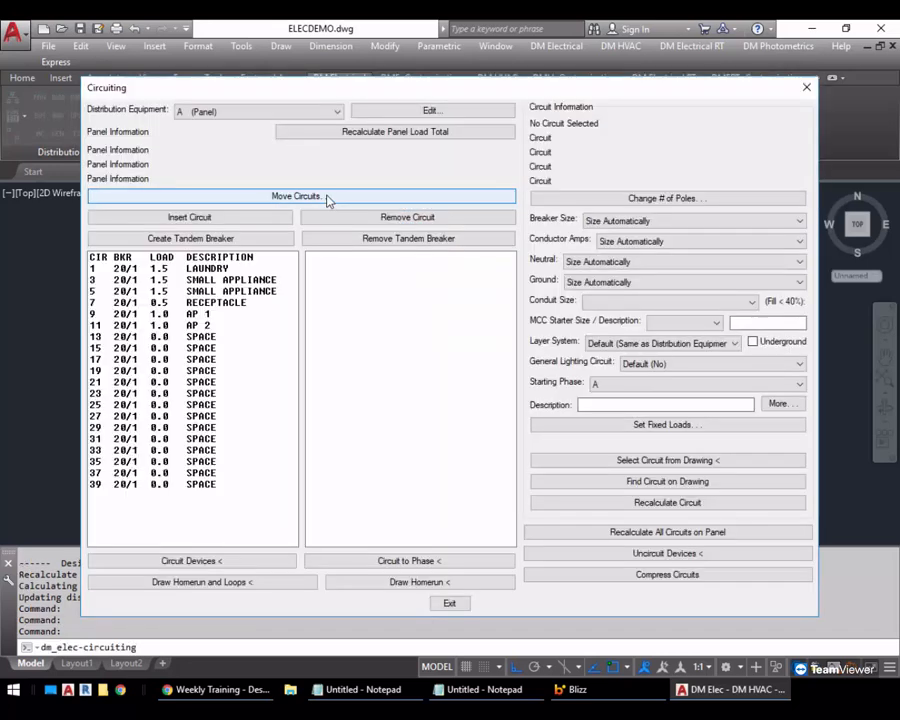
left_click(240, 112)
left_click(200, 174)
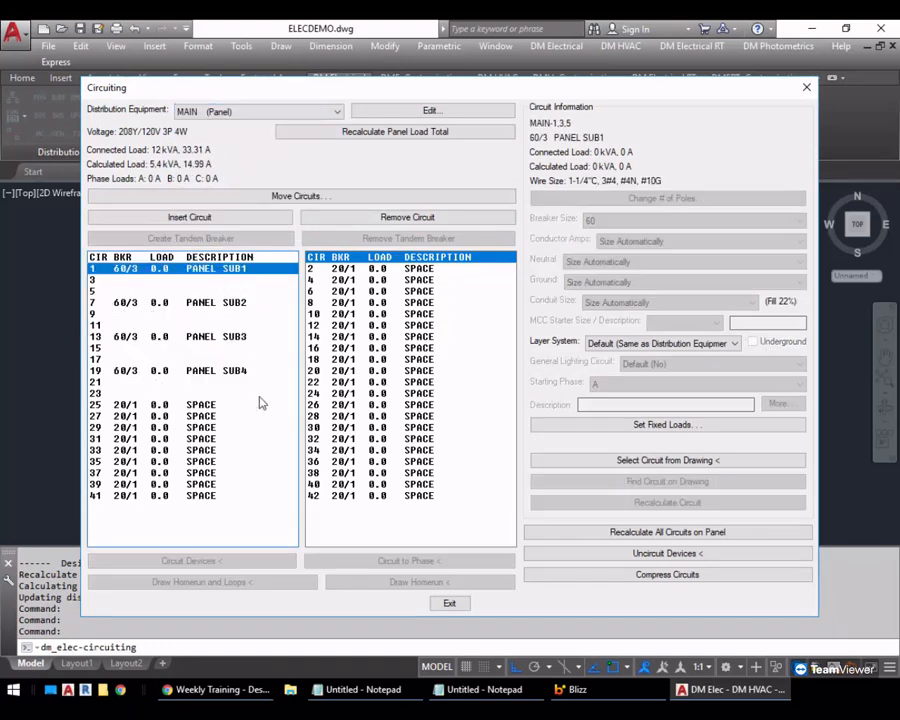
left_click(259, 404)
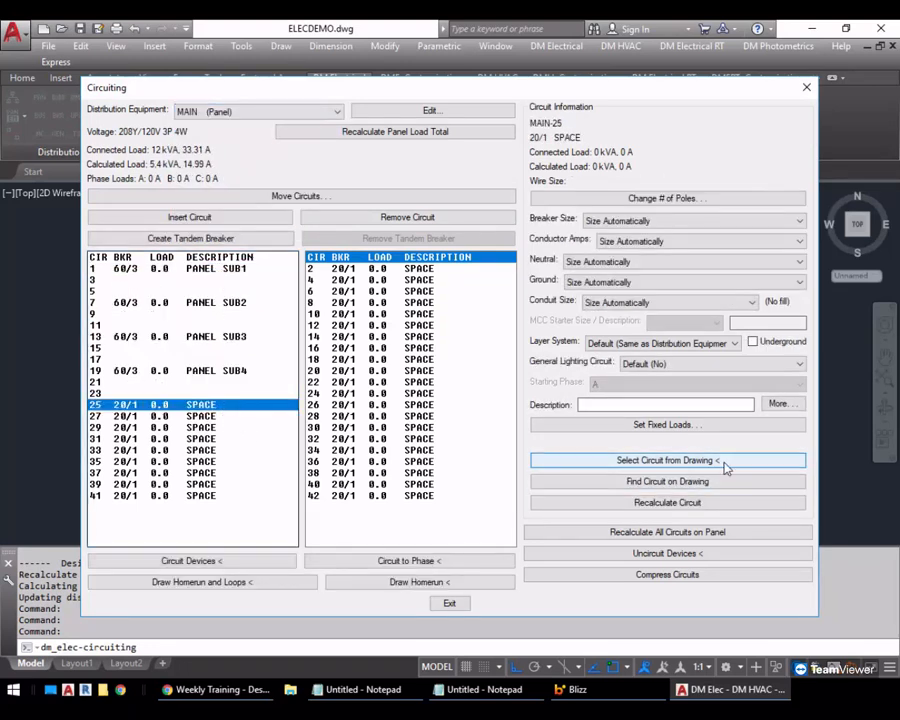
left_click(680, 426)
left_click(276, 392)
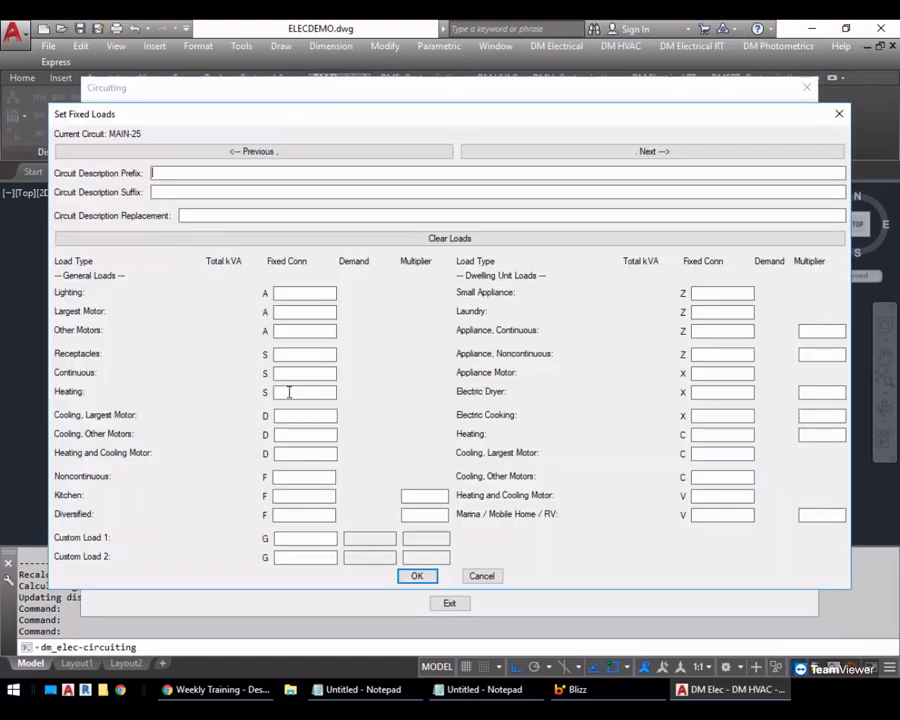
left_click(420, 578)
left_click(449, 604)
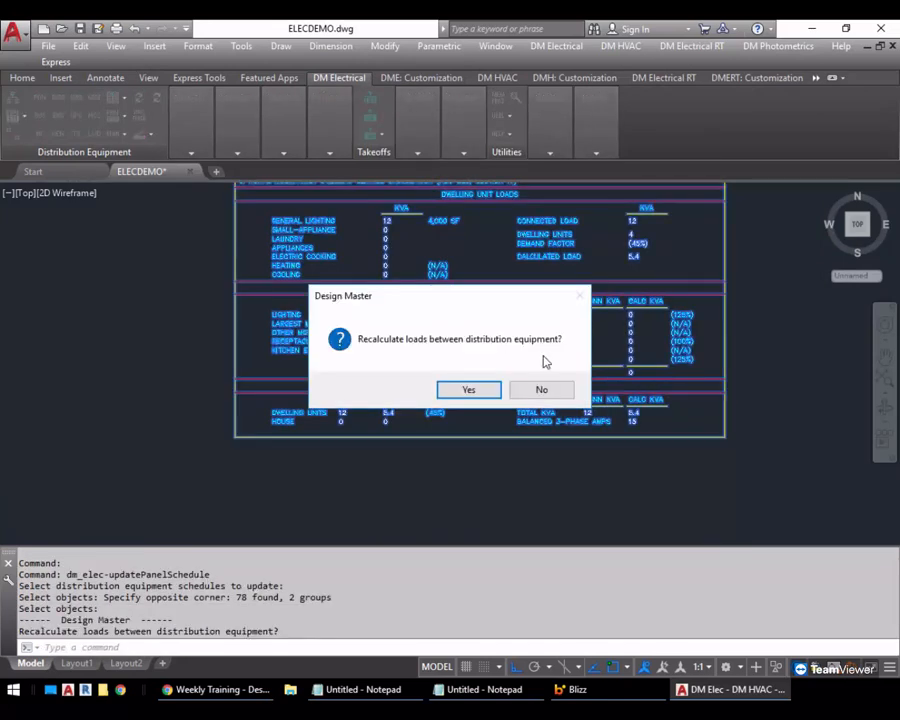
Update the MAIN schedule with loads recalculated between distribution equipment, and review its house and total load sections
left_click(484, 391)
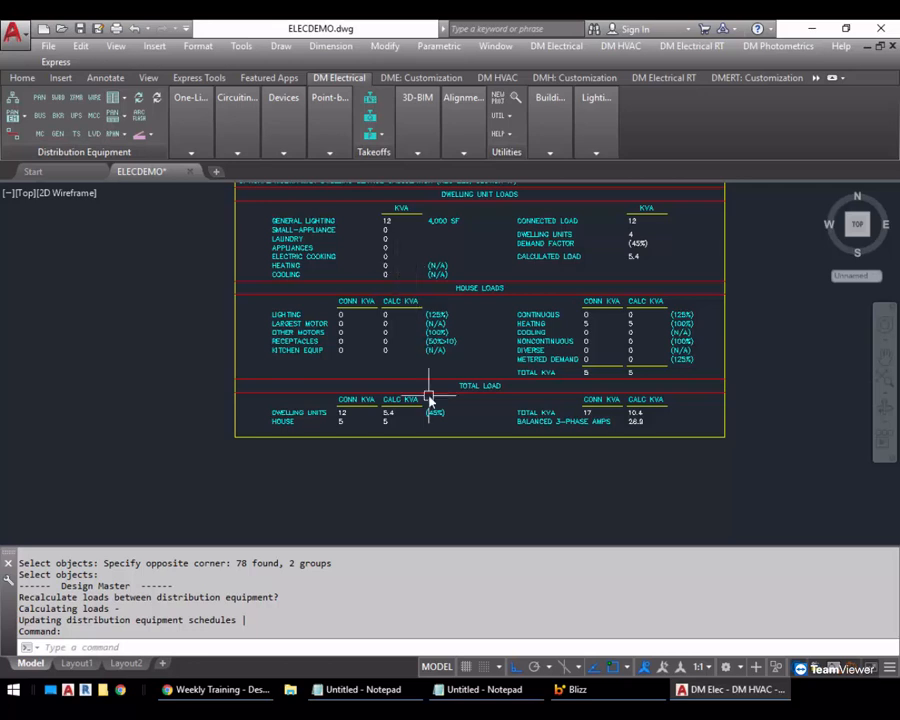
scroll(430, 388, "up", 2)
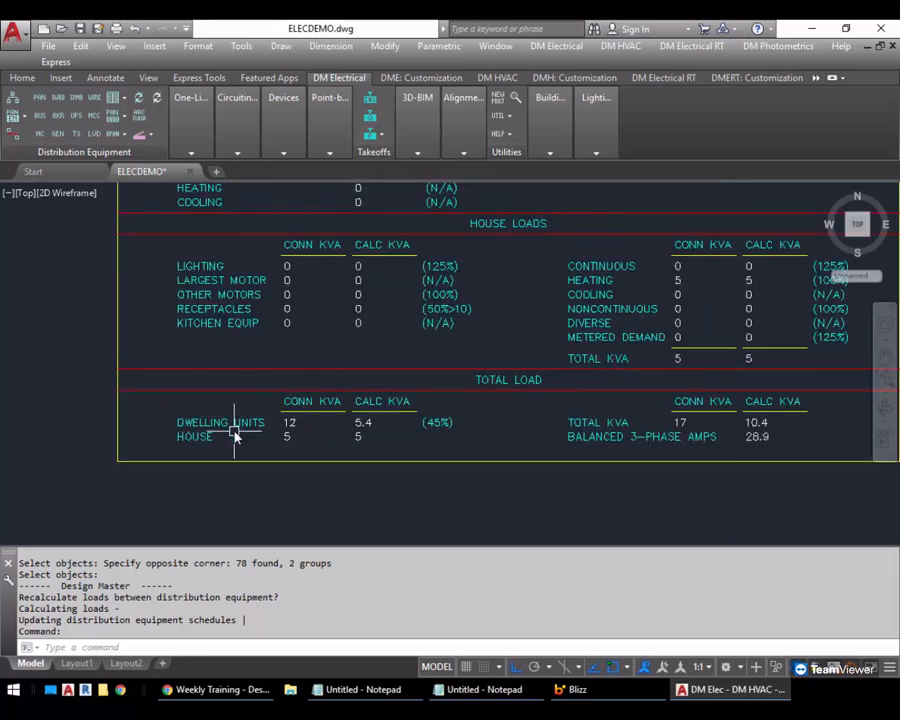
middle_click_drag(420, 432, 369, 428)
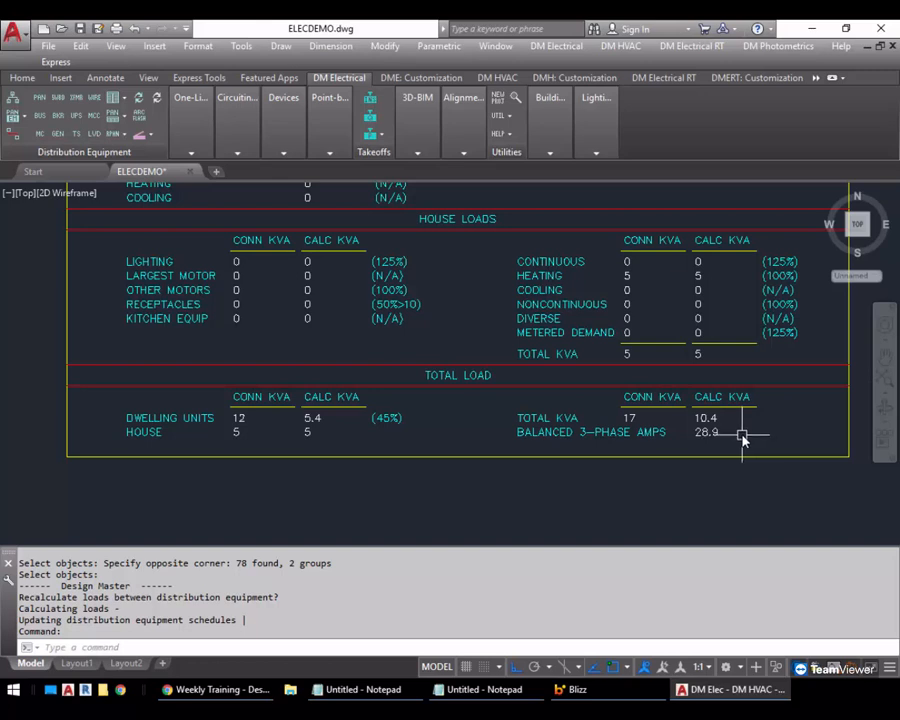
scroll(742, 436, "down", 2)
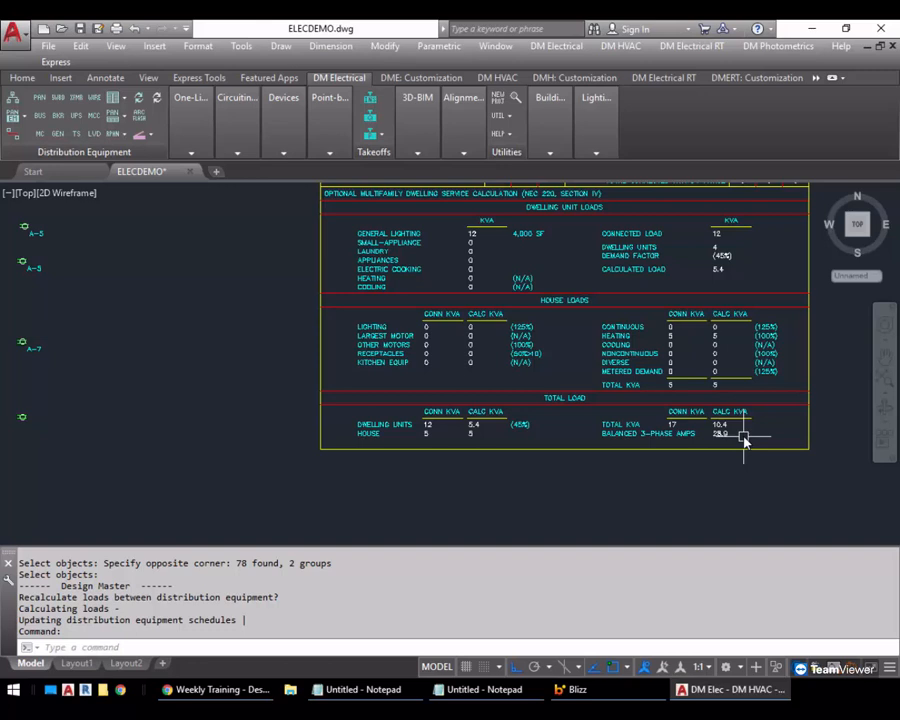
scroll(675, 486, "down", 4)
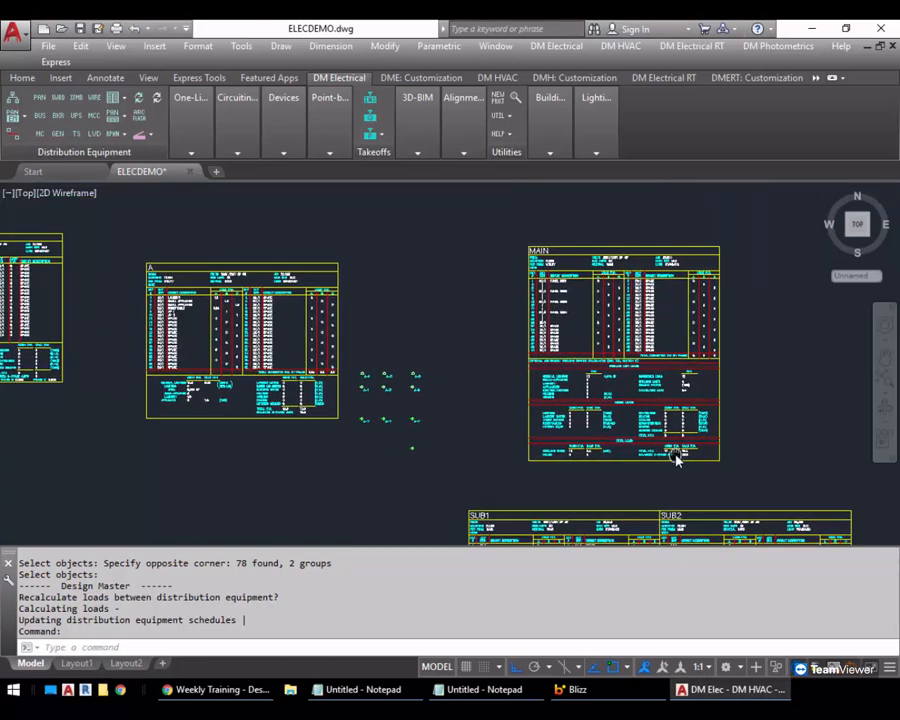
middle_click_drag(675, 456, 644, 415)
Check the schedule block setting in panel MAIN's feeder and service calculation settings, and close them without changes
left_click(42, 100)
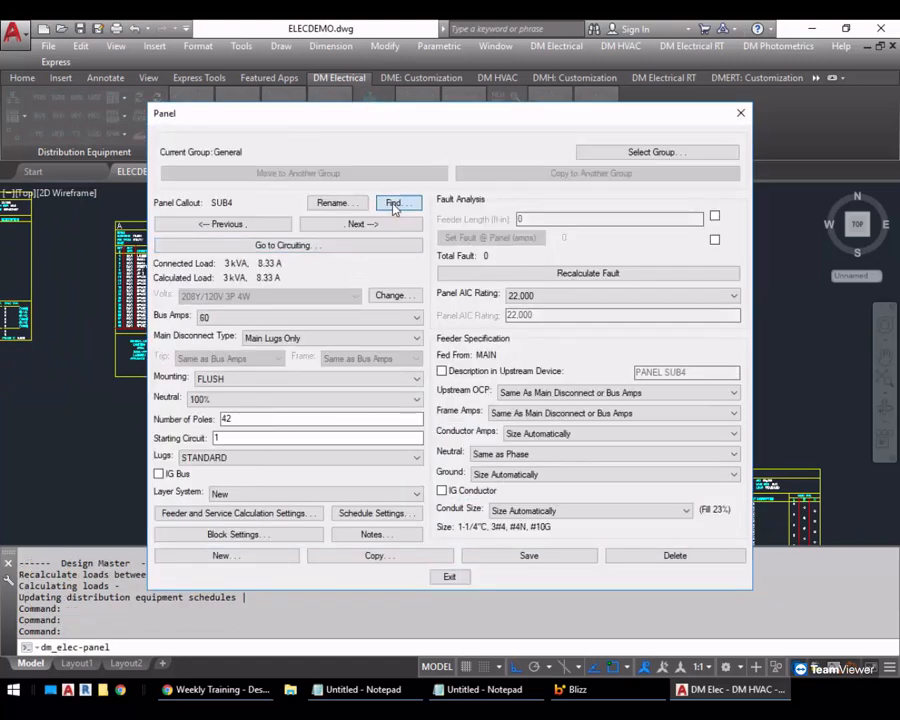
left_click(394, 203)
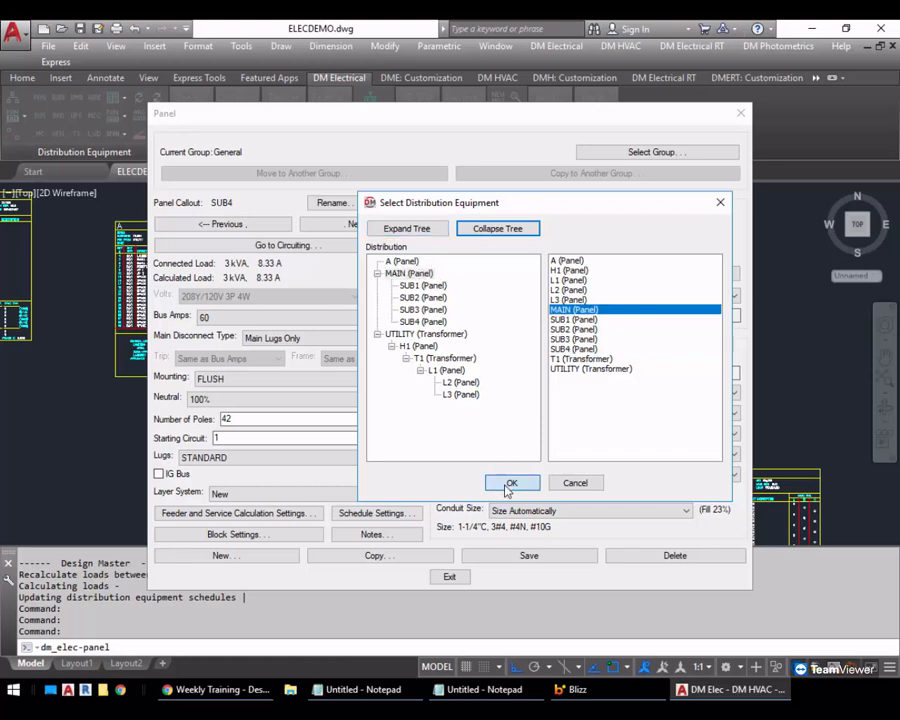
left_click(511, 483)
left_click(295, 513)
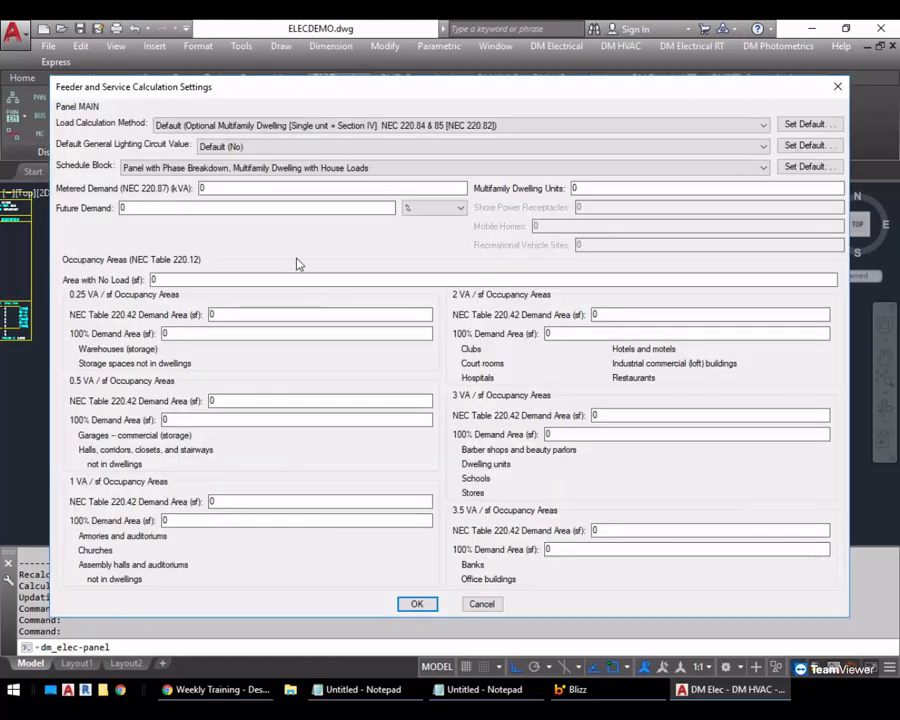
left_click(210, 168)
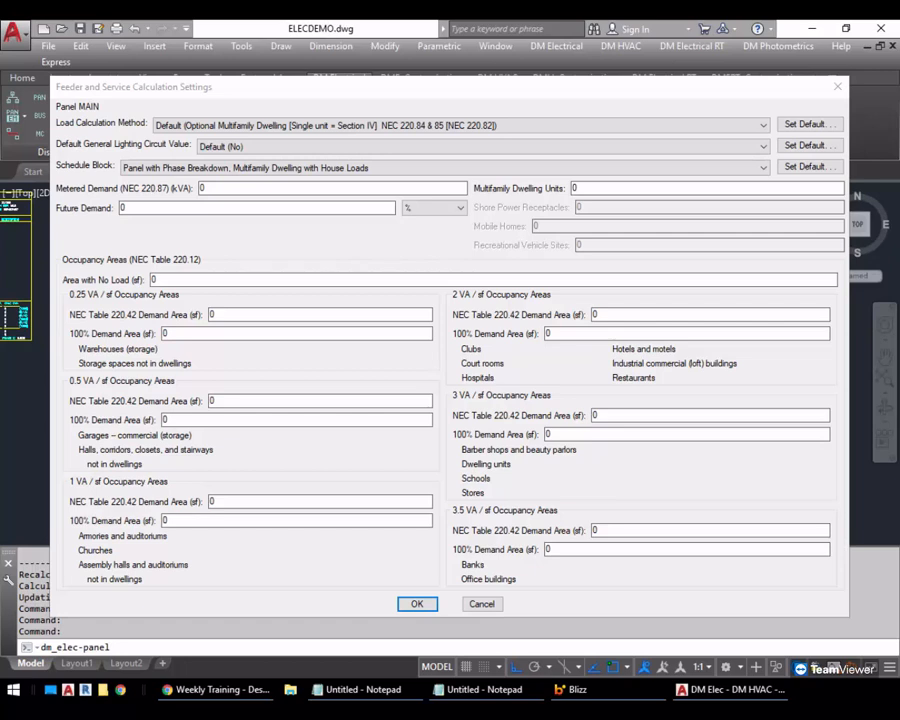
left_click(481, 604)
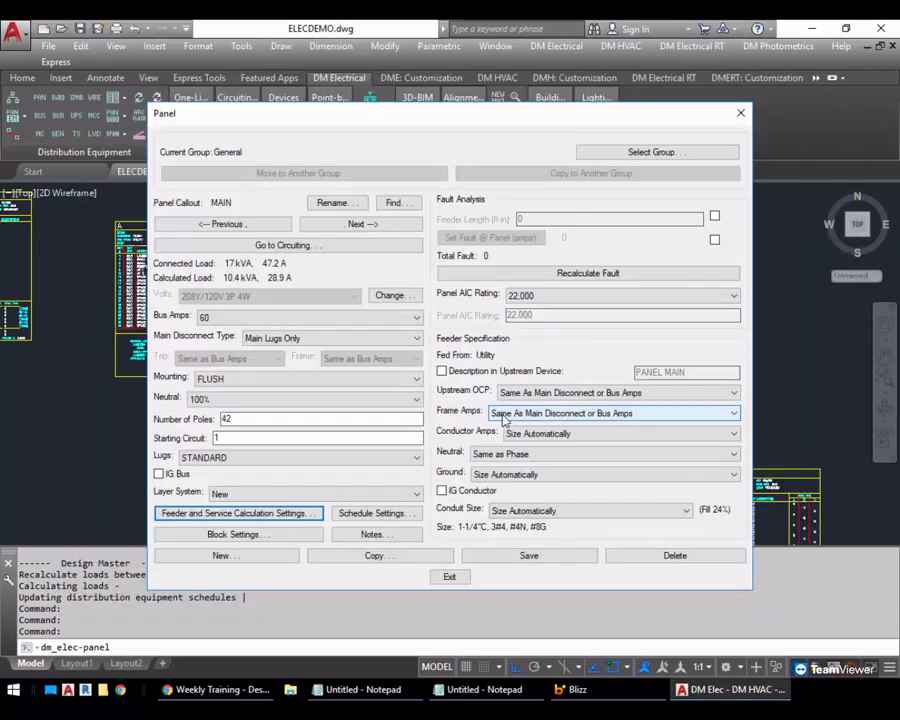
Close the panel settings, open circuiting for panel MAIN and set circuit 10's General Lighting Circuit option to Yes
left_click(450, 580)
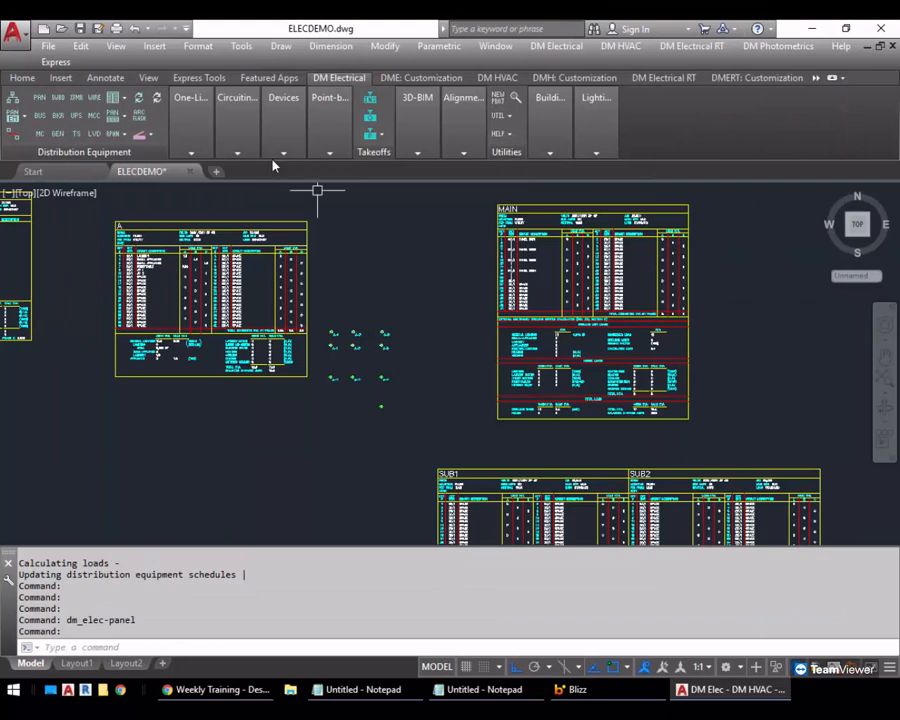
left_click(232, 118)
left_click(237, 178)
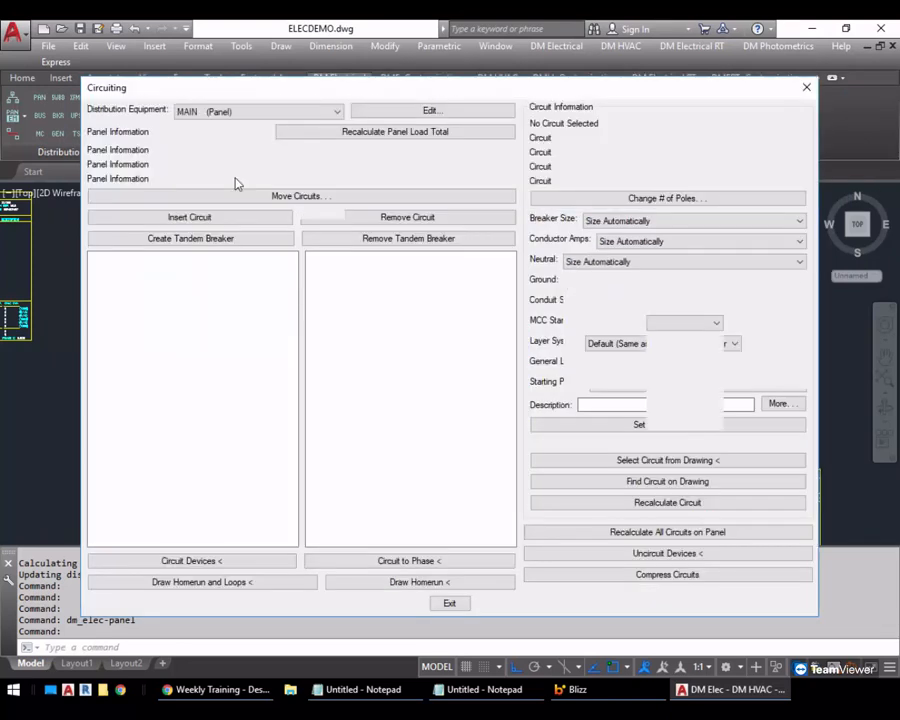
left_click(365, 315)
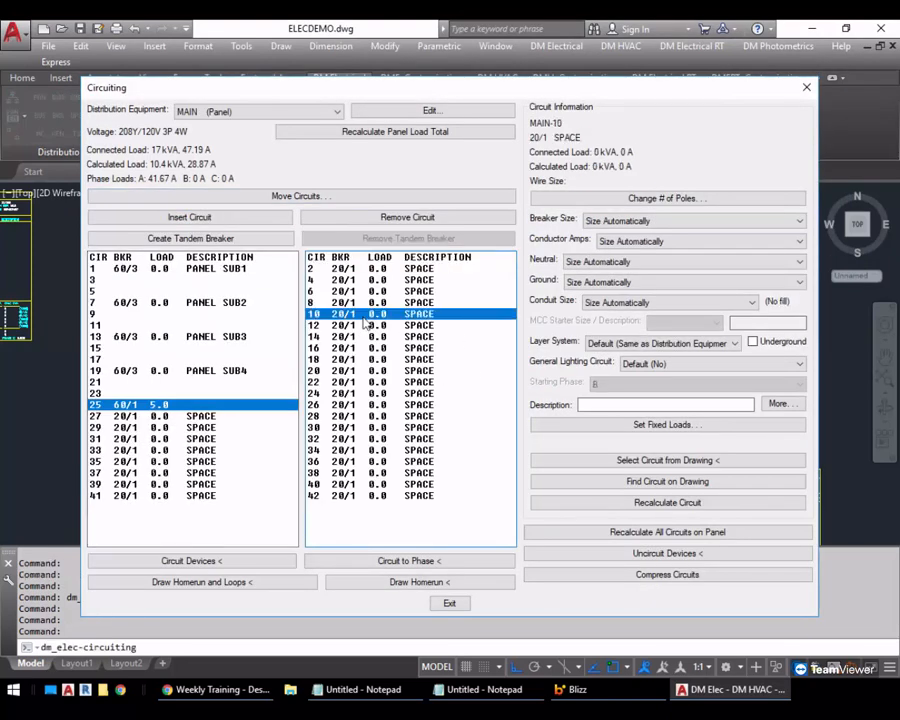
left_click(635, 424)
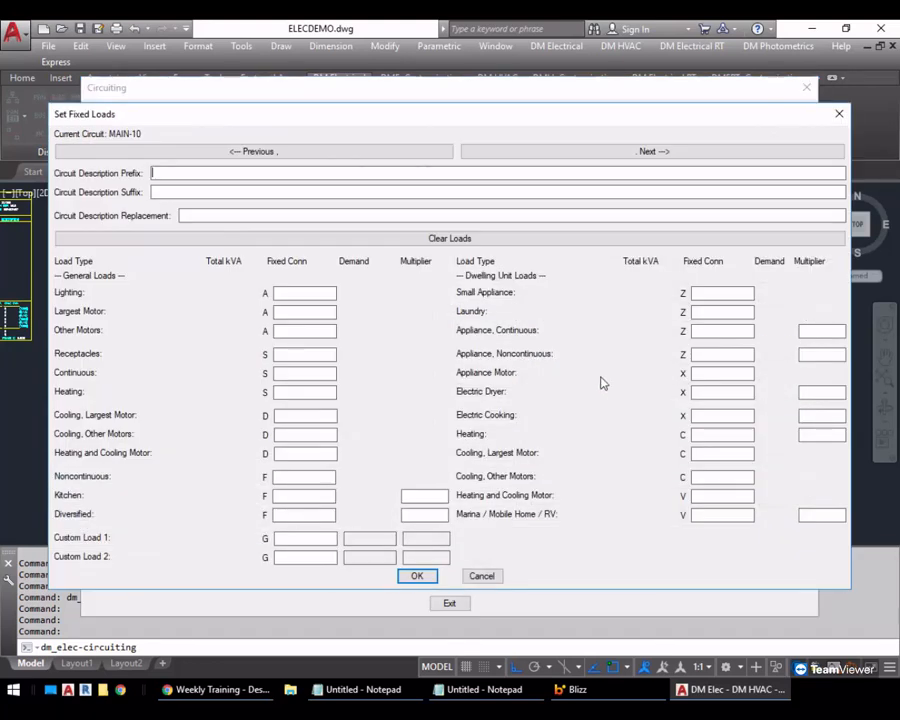
left_click(483, 577)
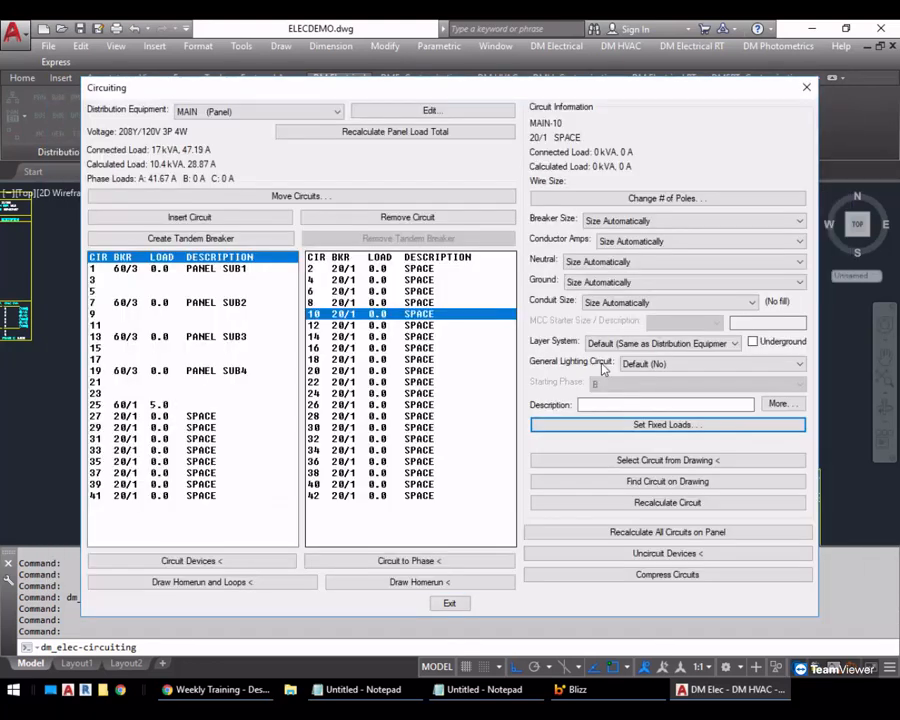
left_click(651, 364)
left_click(661, 396)
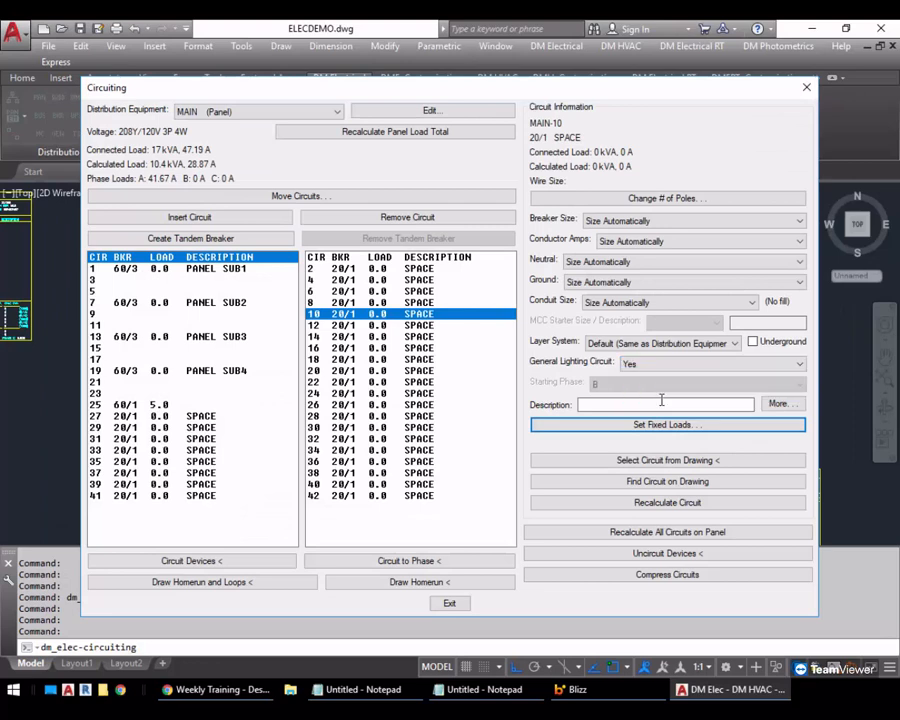
Set a fixed general load of 1000 kVA for the largest motor on circuit 10 of panel MAIN
left_click(663, 424)
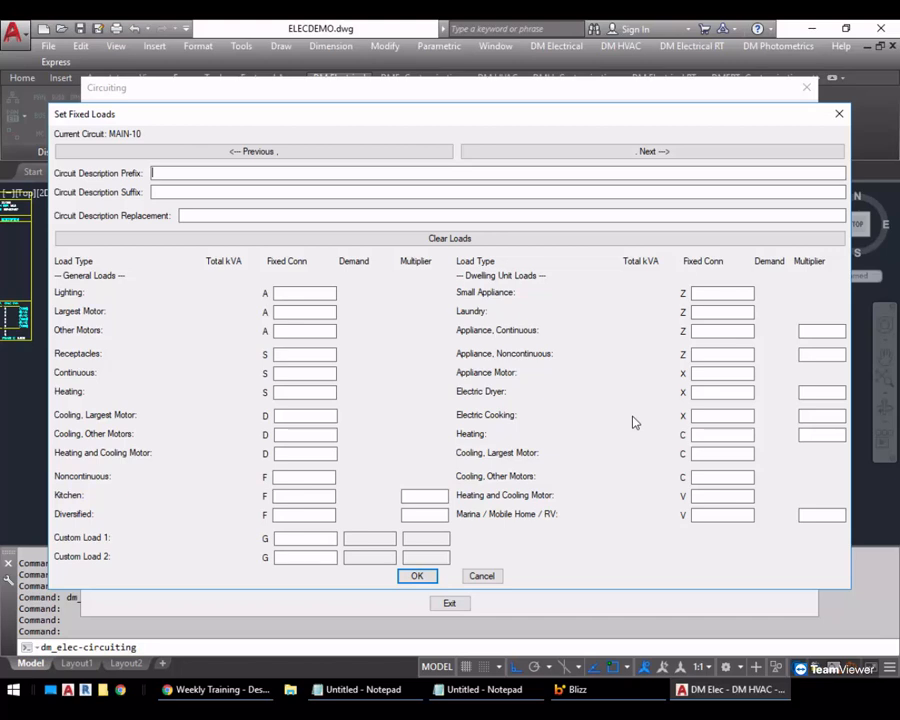
left_click(306, 312)
type("1000")
key("Tab")
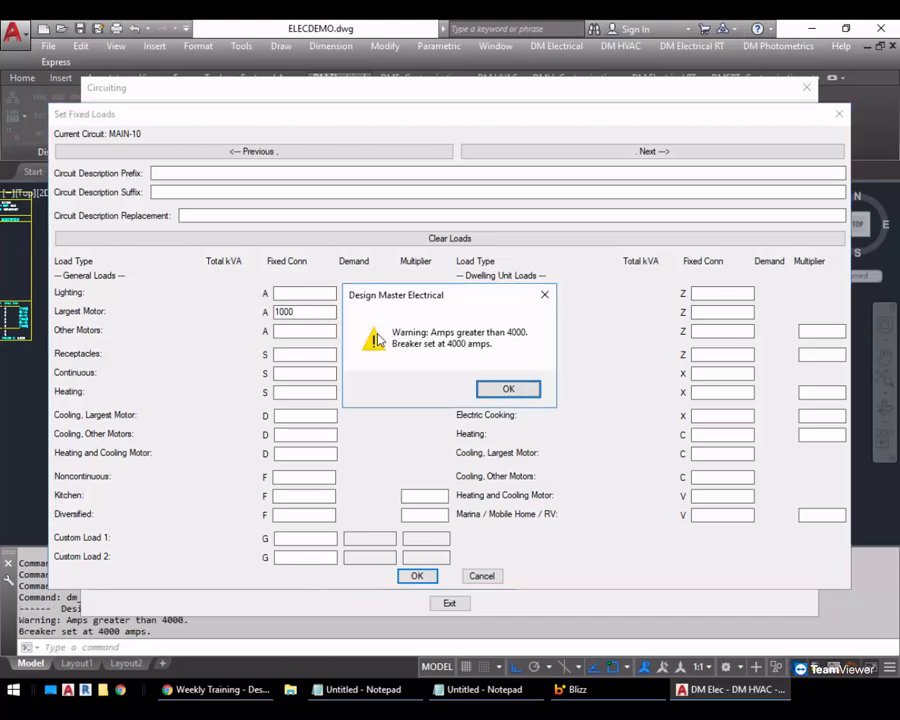
left_click(506, 392)
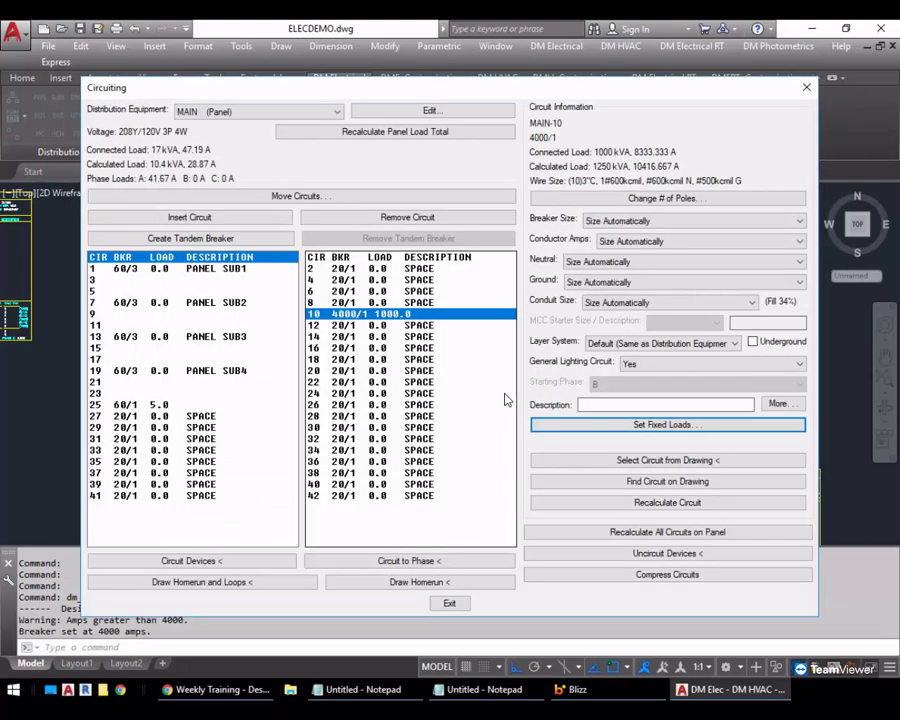